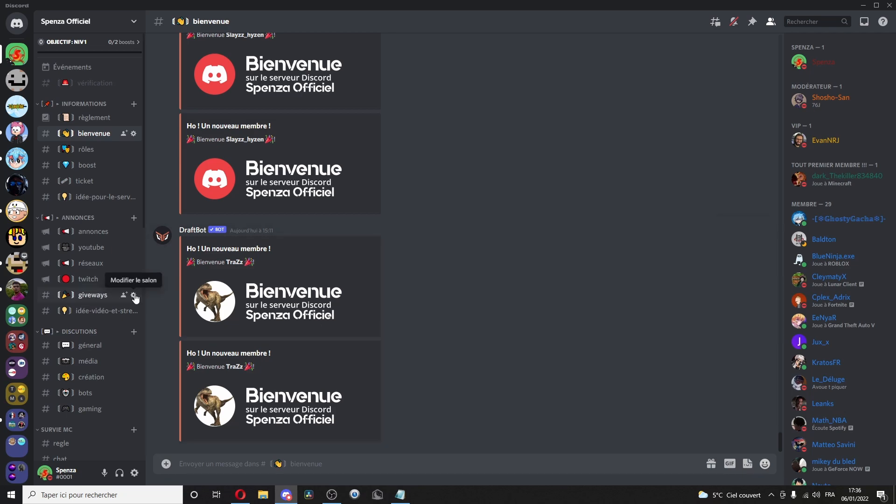
Create a new Discord server named "tuto youtube"
scroll(17, 420, down, 3)
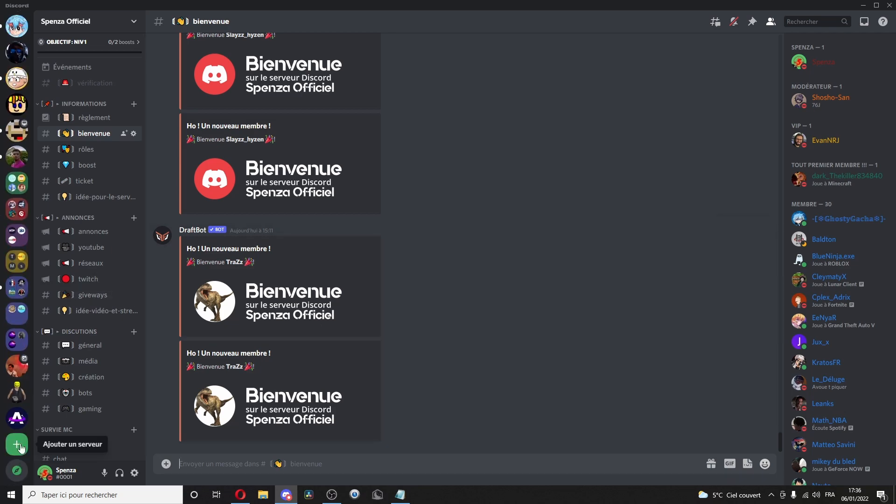
click(16, 444)
click(460, 189)
click(480, 290)
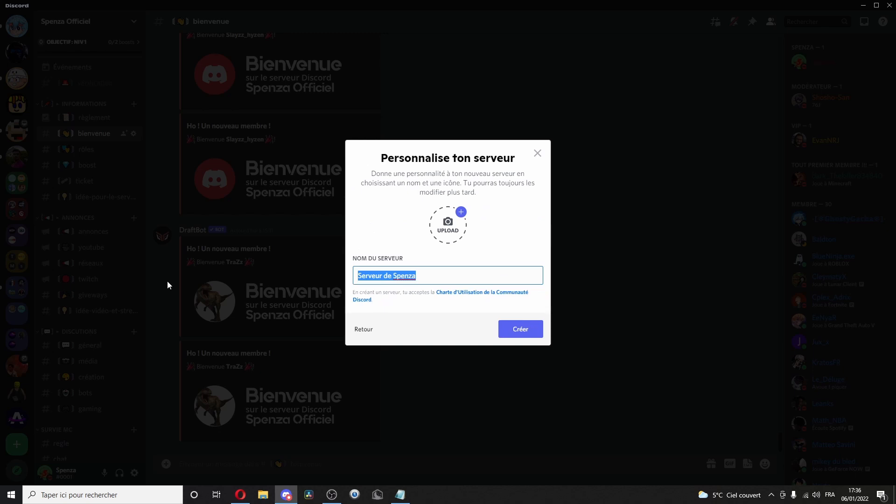
text(tuto youtube)
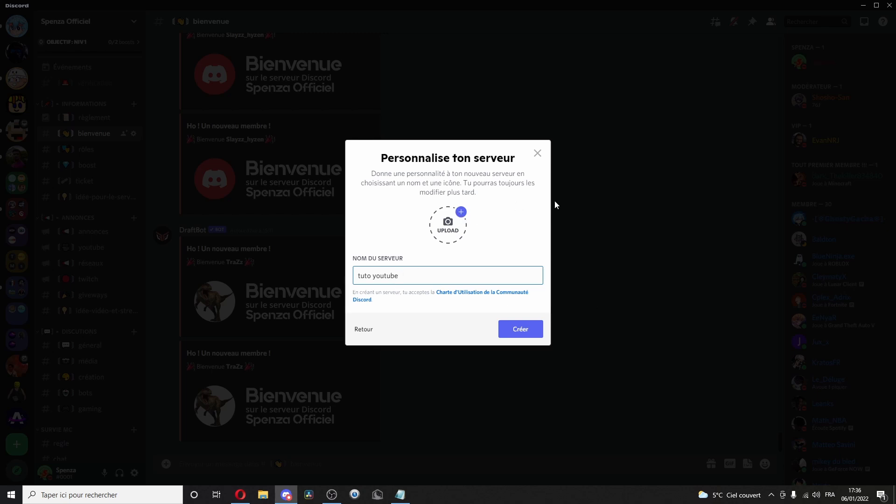
click(537, 340)
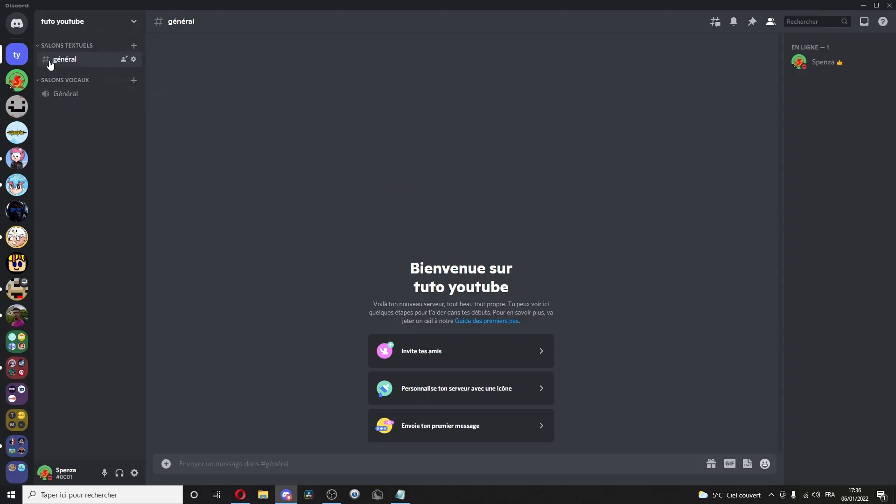
Delete the Général voice channel and both default categories, Salons vocaux and Salons textuels
mouse_move(45, 62)
mouse_down()
mouse_move(119, 62)
mouse_move(61, 63)
mouse_up()
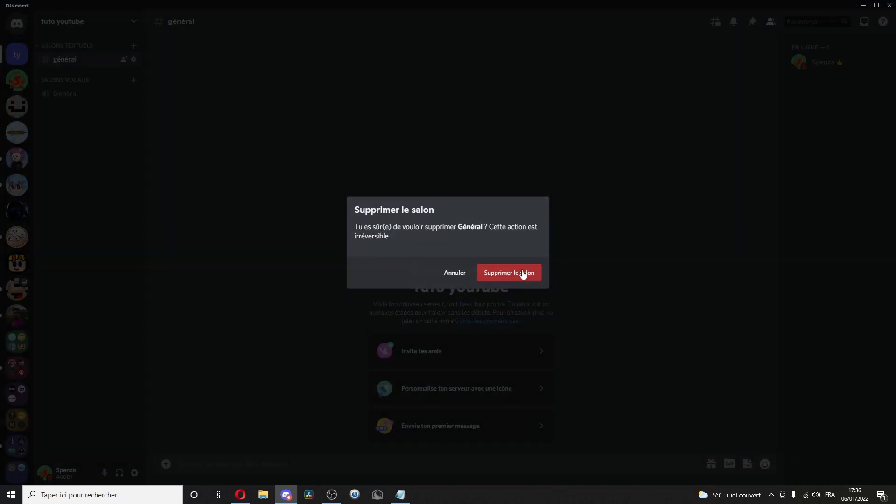
click(522, 273)
right_click(70, 79)
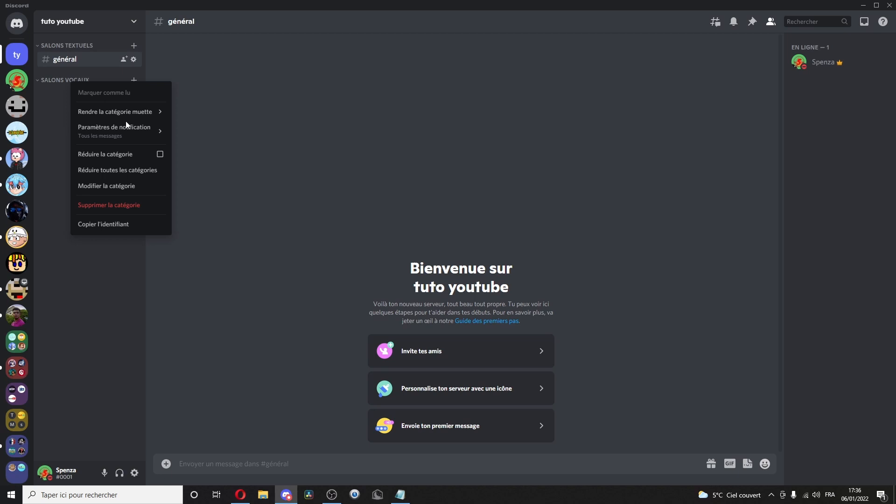
click(139, 213)
click(505, 274)
right_click(71, 46)
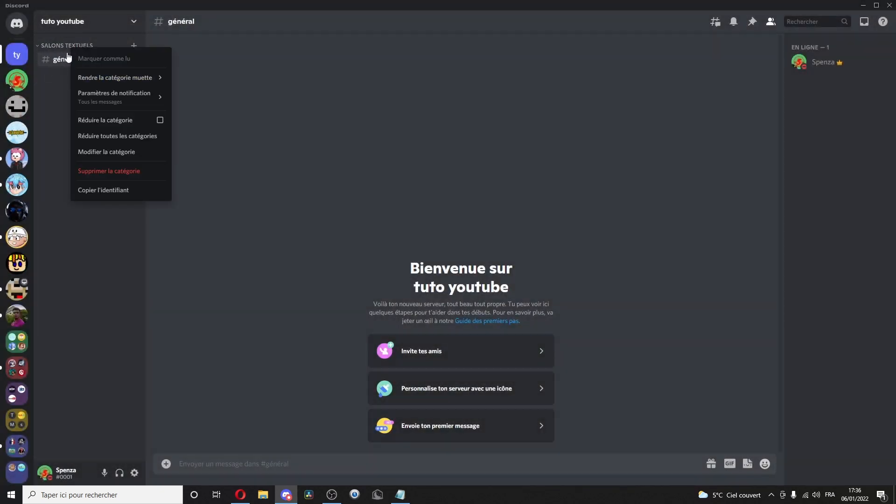
click(120, 171)
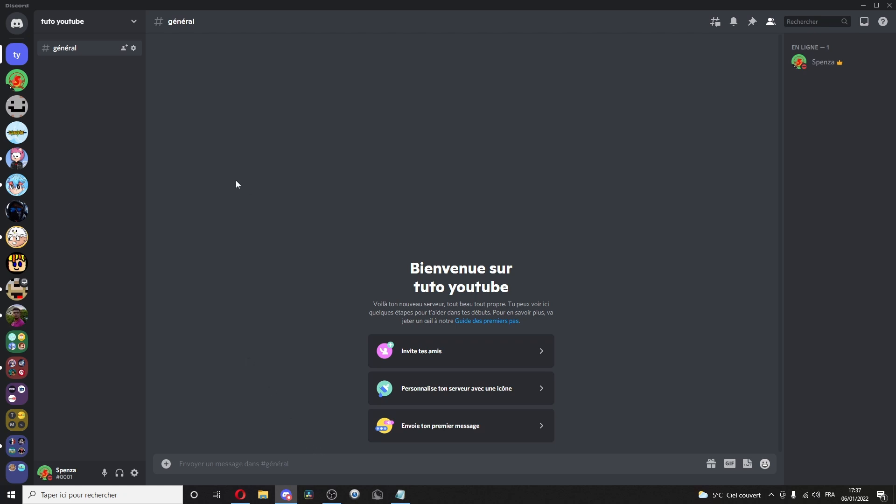
Create a new role in the server settings and name it Fondateur
click(88, 27)
click(55, 22)
click(67, 28)
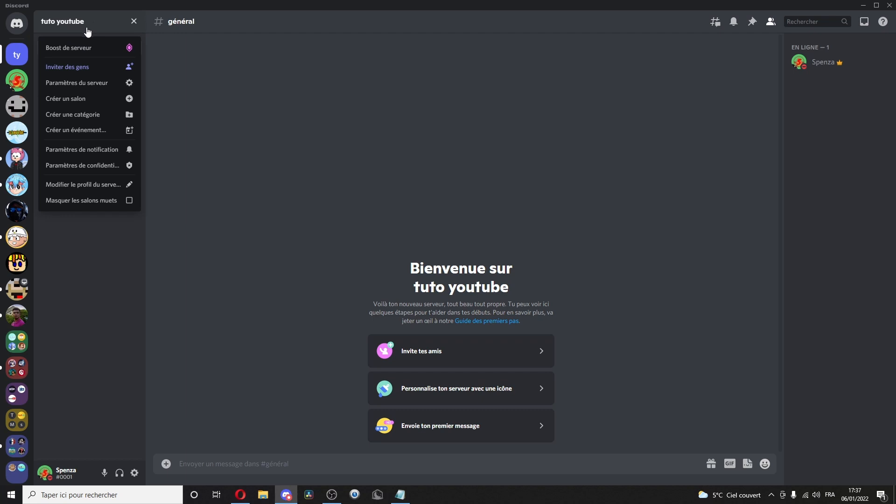
click(115, 84)
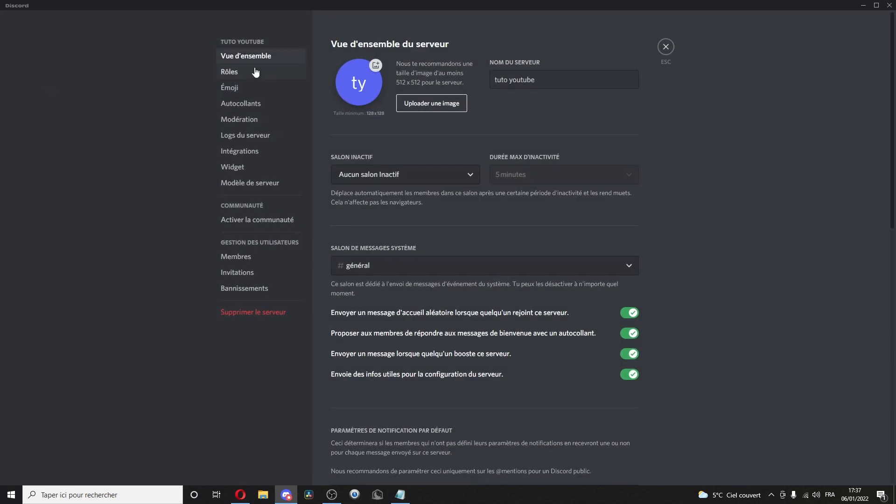
click(255, 71)
click(484, 233)
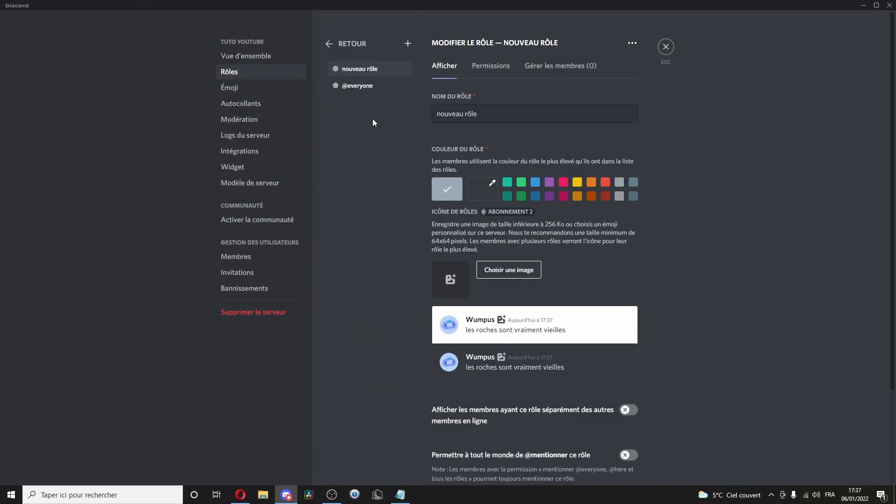
triple_click(522, 119)
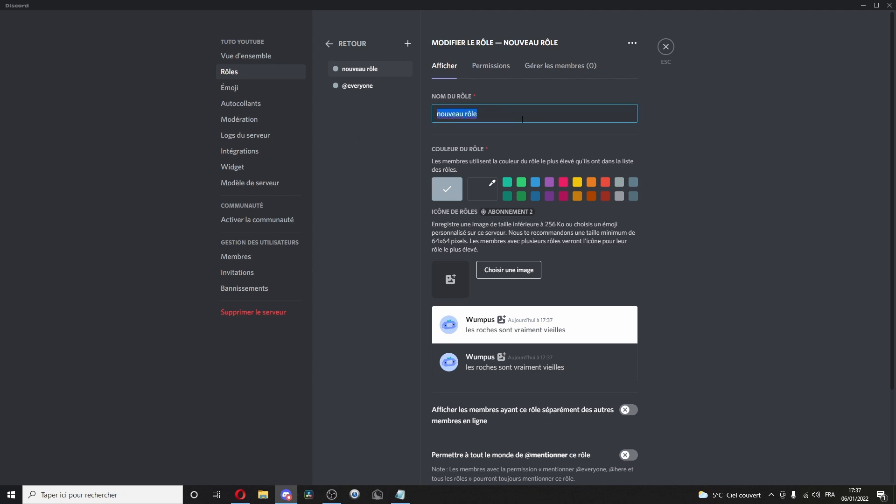
text(Fondateur)
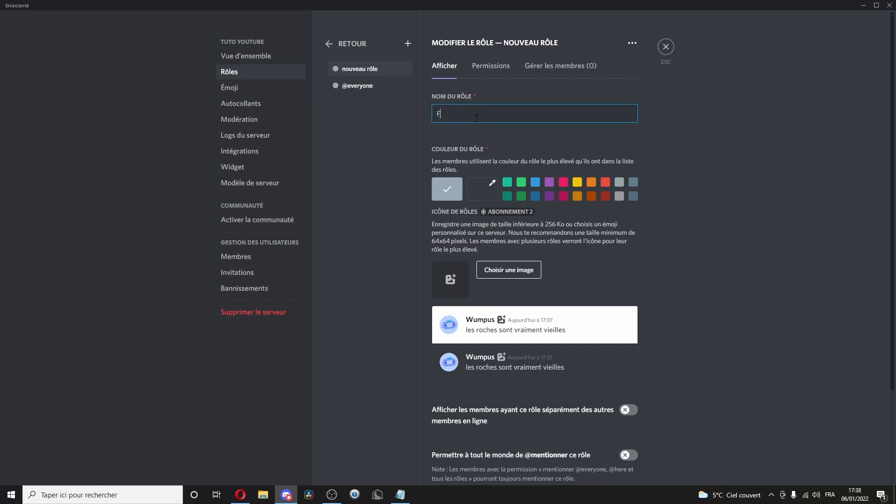
Give the Fondateur role a custom very dark red colour, display its members separately from other online members, and save
click(482, 188)
drag(609, 218, 624, 240)
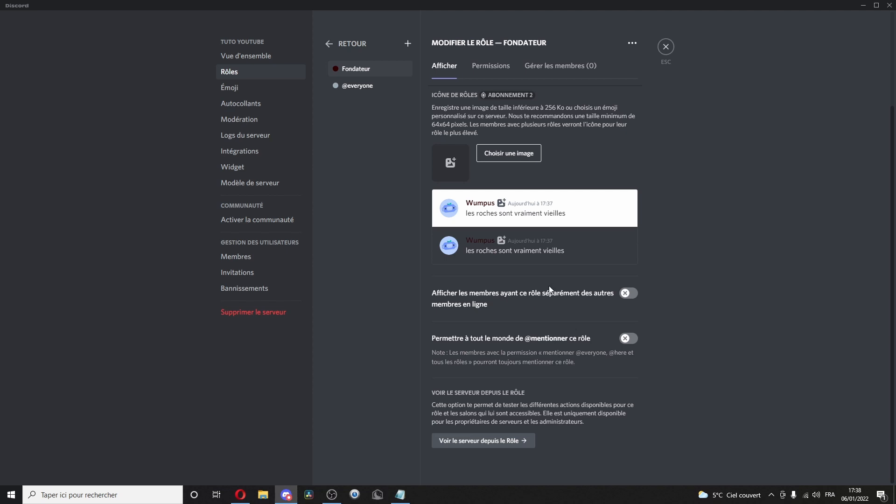
click(633, 294)
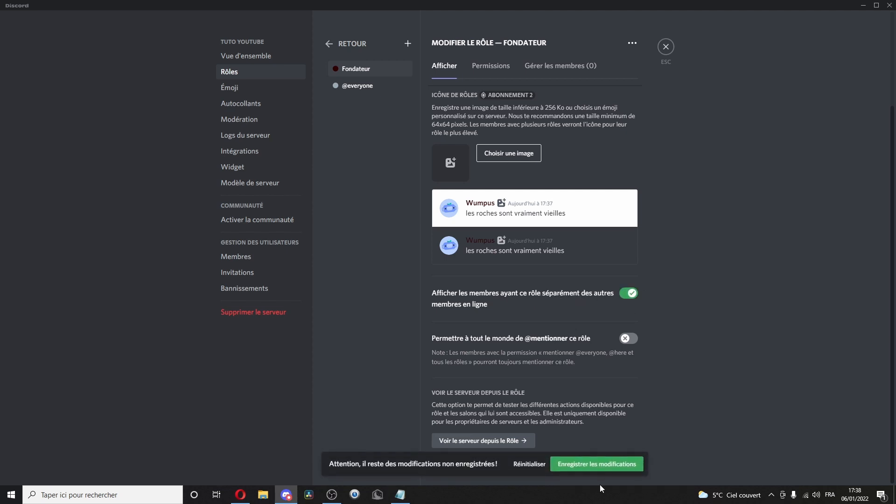
click(595, 461)
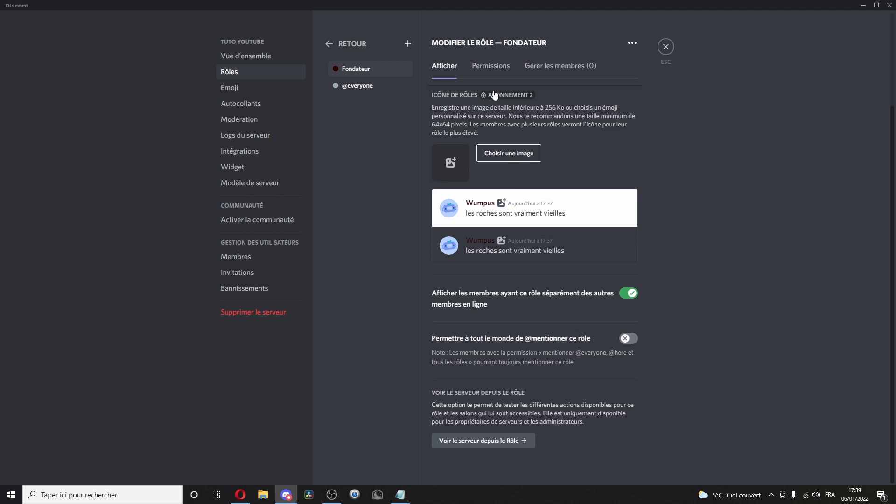
Enable the Administrateur permission for the Fondateur role
click(500, 60)
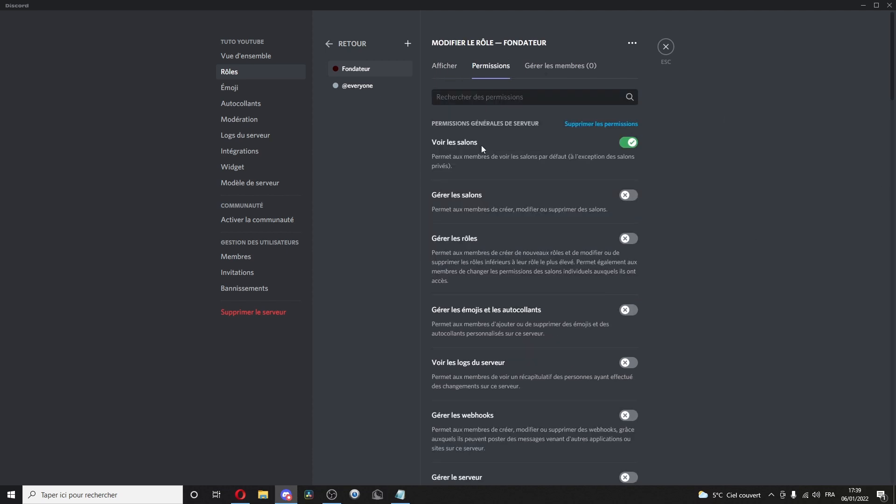
scroll(584, 212, down, 20)
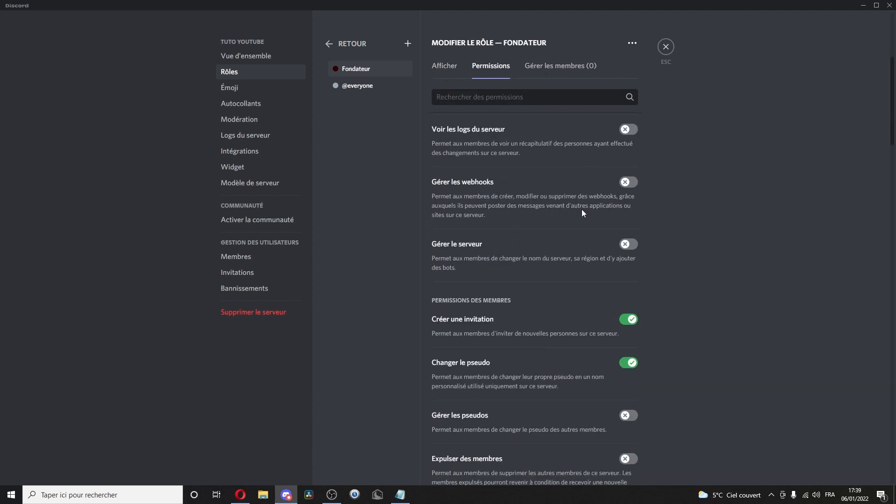
scroll(486, 145, down, 15)
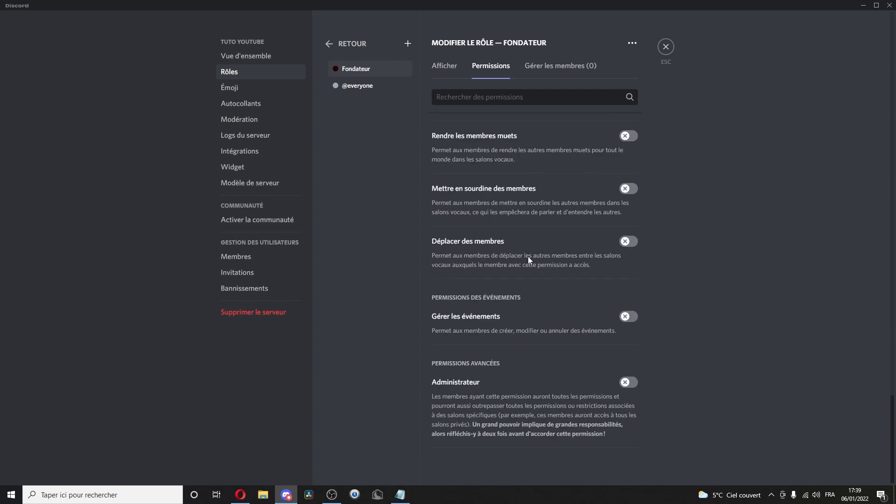
click(628, 384)
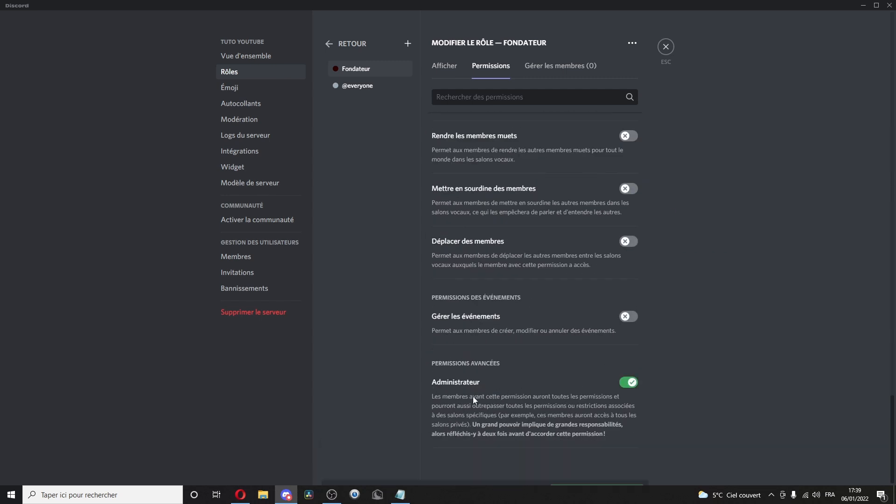
Create a dark red role named Adminstrateur with members displayed separately, and go to its advanced Administrateur permission
click(407, 44)
triple_click(471, 117)
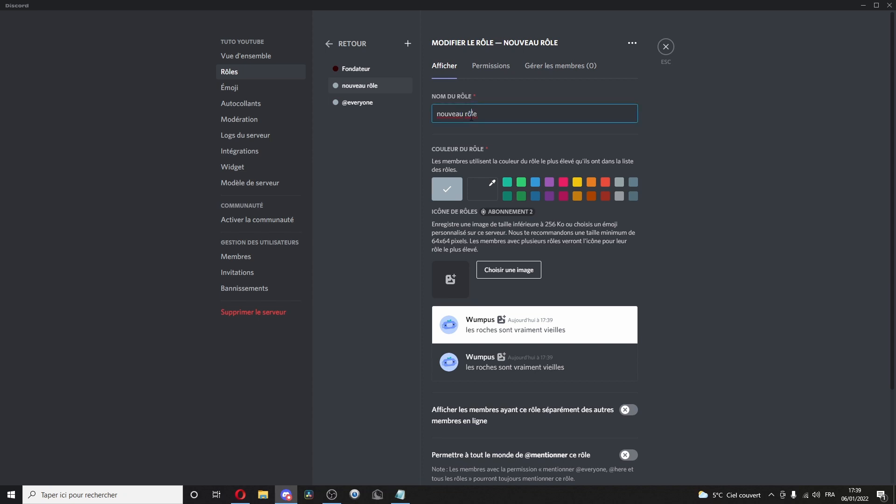
text(Adminstrateur)
click(605, 196)
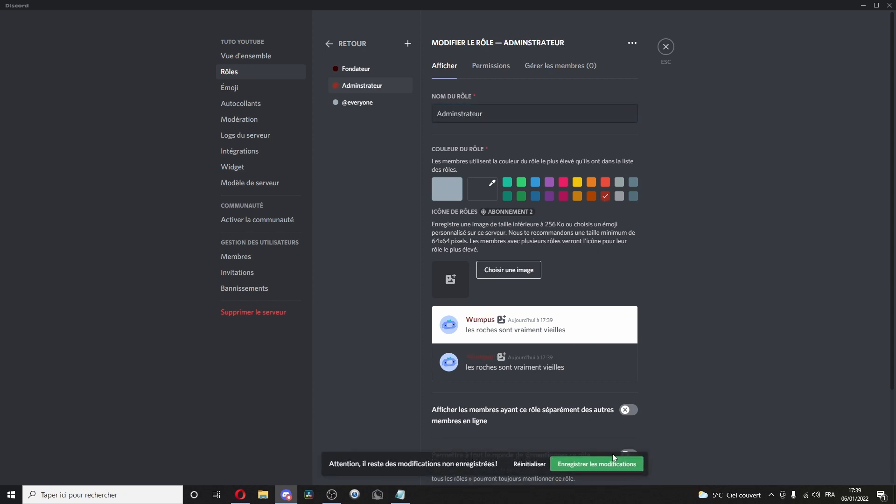
click(631, 411)
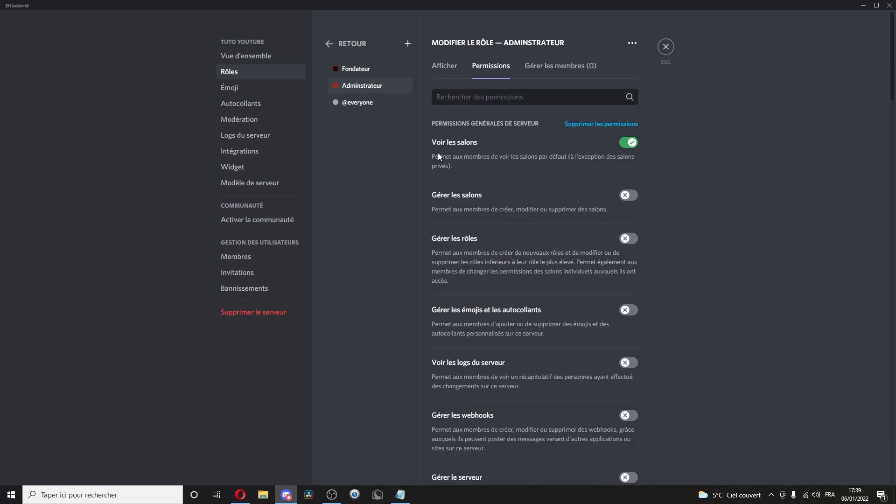
scroll(586, 162, down, 20)
scroll(582, 167, down, 15)
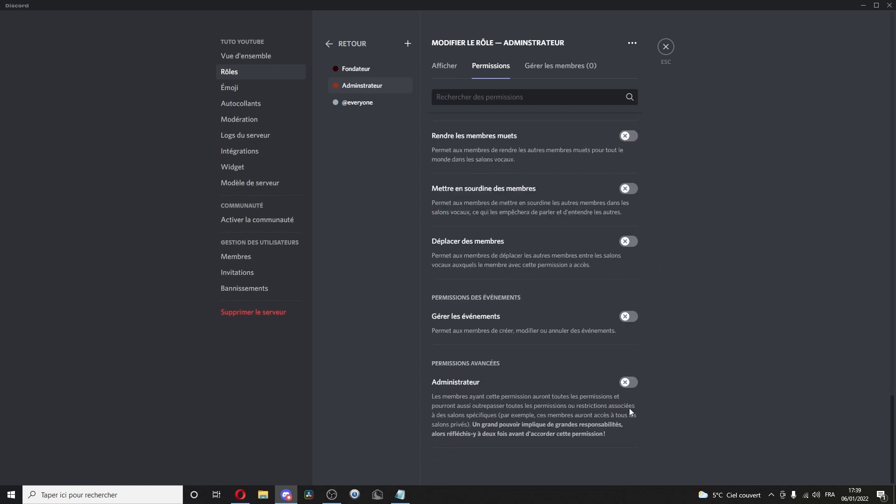
Create a dark orange role named "Responsable modération" with its members displayed separately from other online members
click(408, 43)
text(Responsable modération)
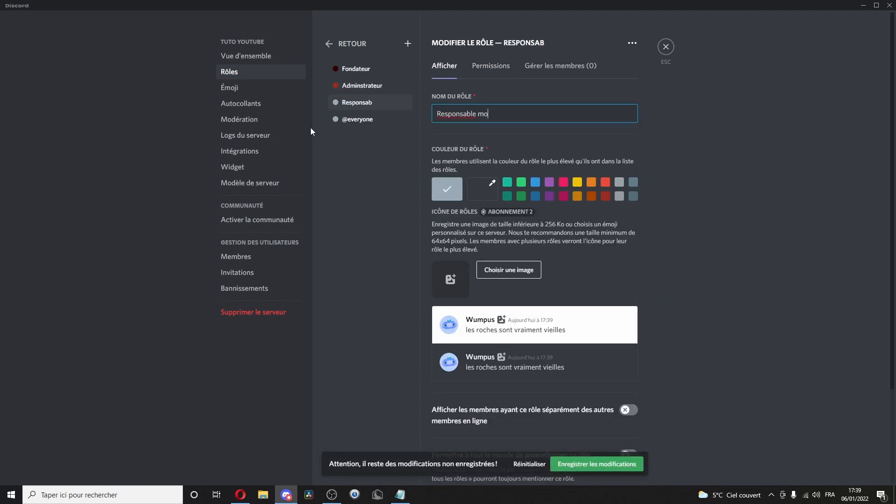
click(592, 196)
scroll(607, 233, down, 3)
click(626, 294)
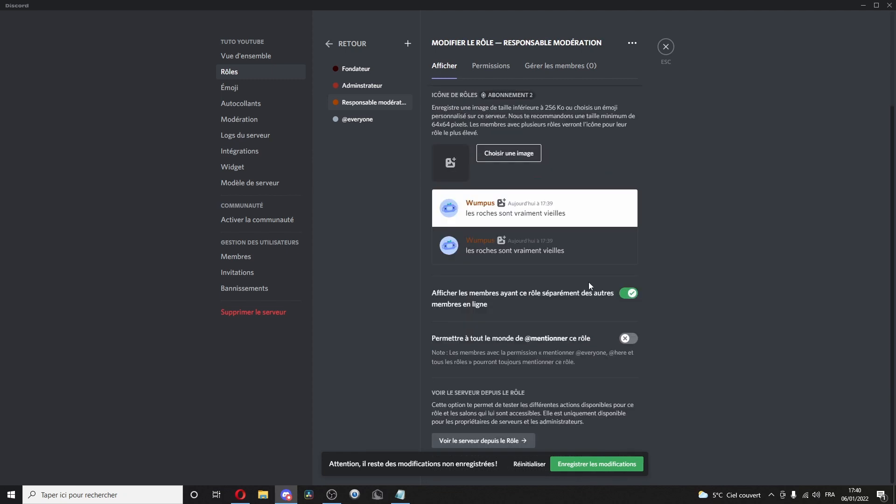
Enable the Gérer les rôles and Voir les logs du serveur permissions for the Responsable modération role
click(491, 66)
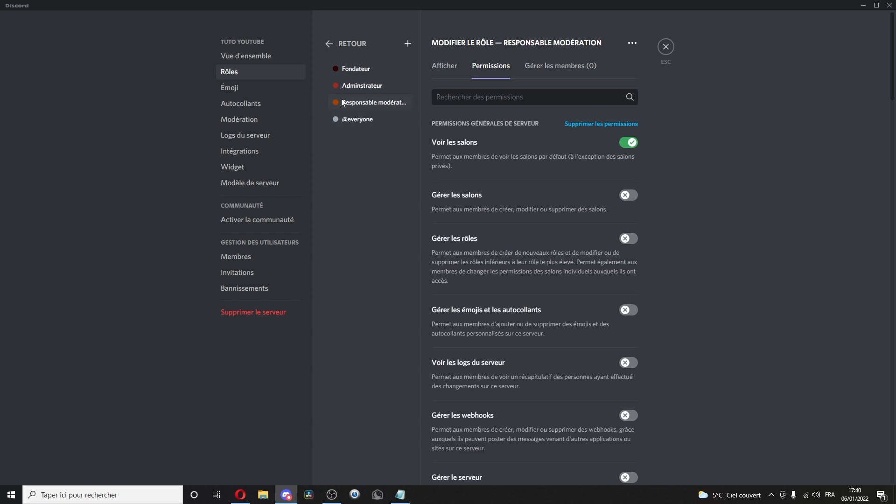
click(631, 239)
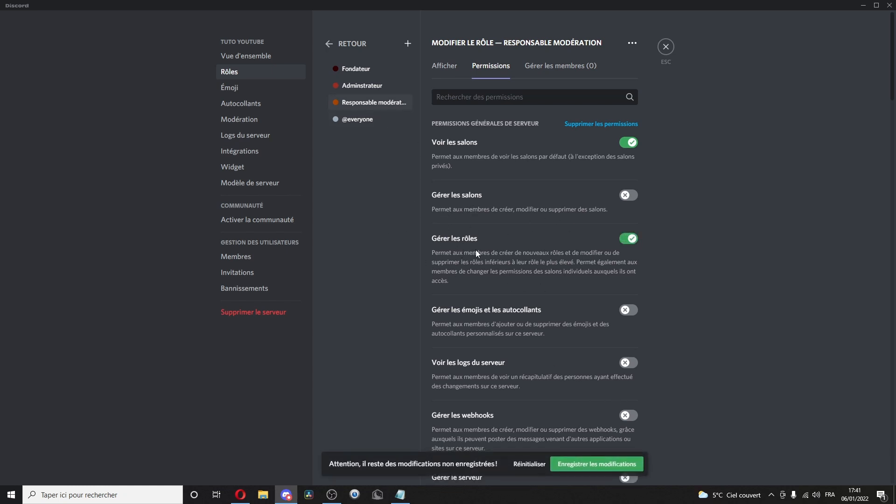
scroll(478, 251, down, 2)
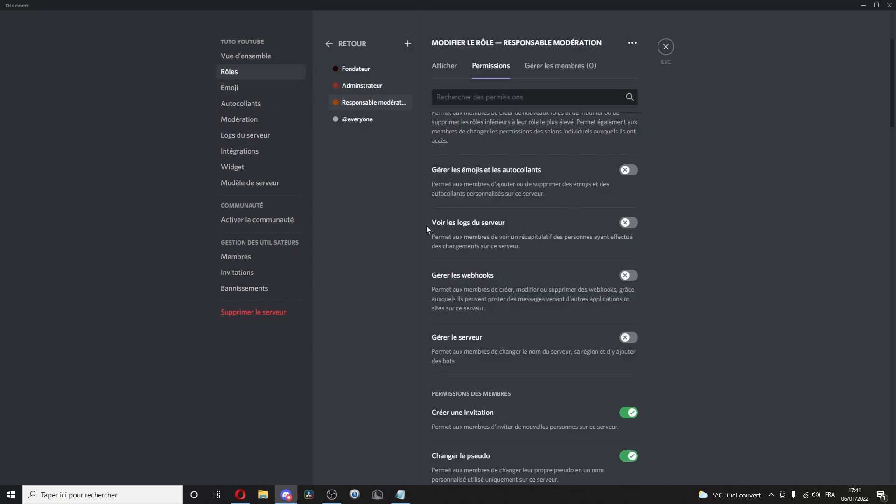
click(631, 224)
scroll(463, 244, down, 1)
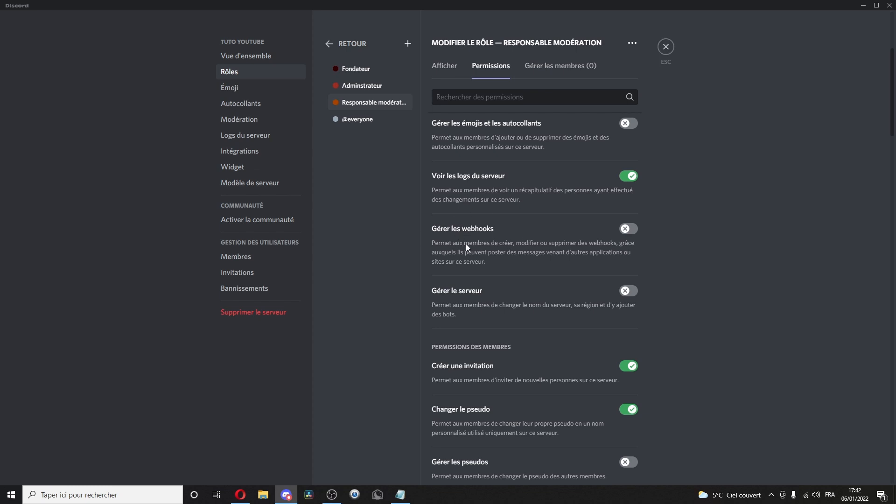
click(469, 291)
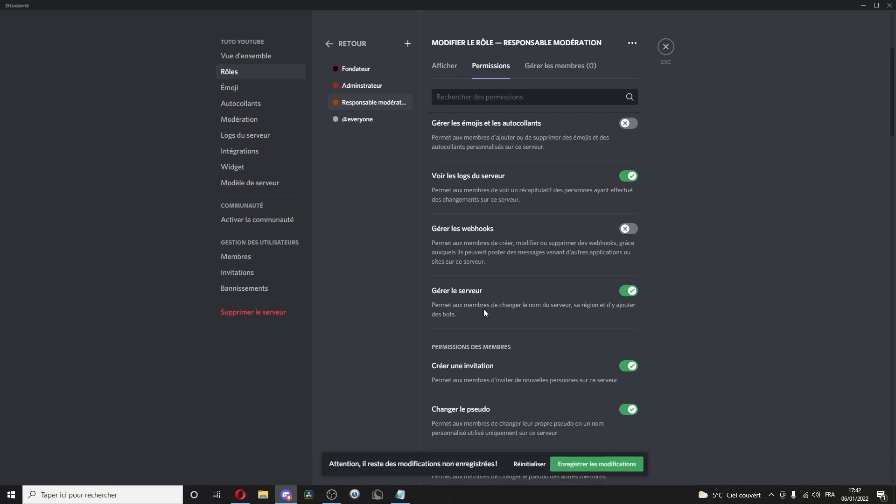
click(495, 293)
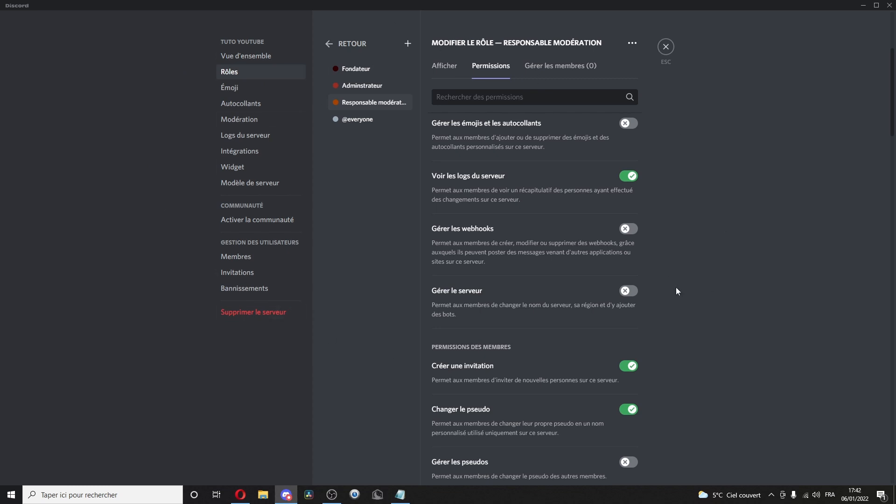
Enable the Gérer les pseudos member permission for the Responsable modération role
scroll(531, 322, down, 3)
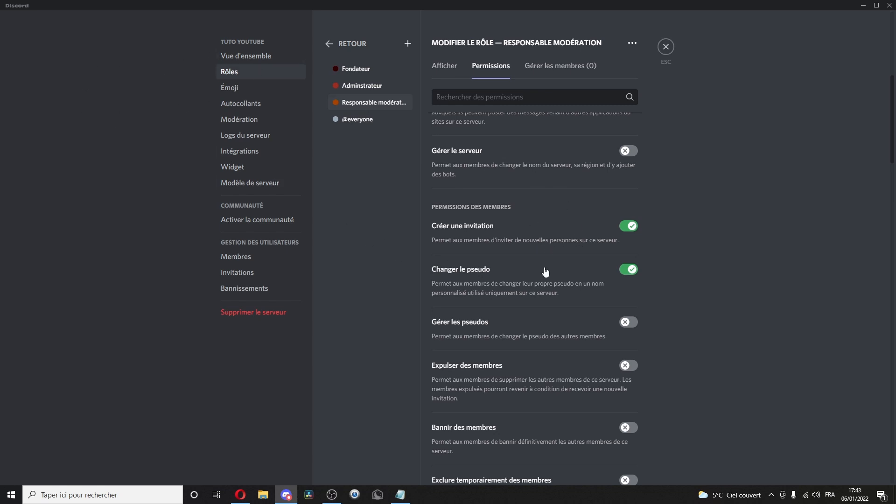
scroll(546, 272, down, 1)
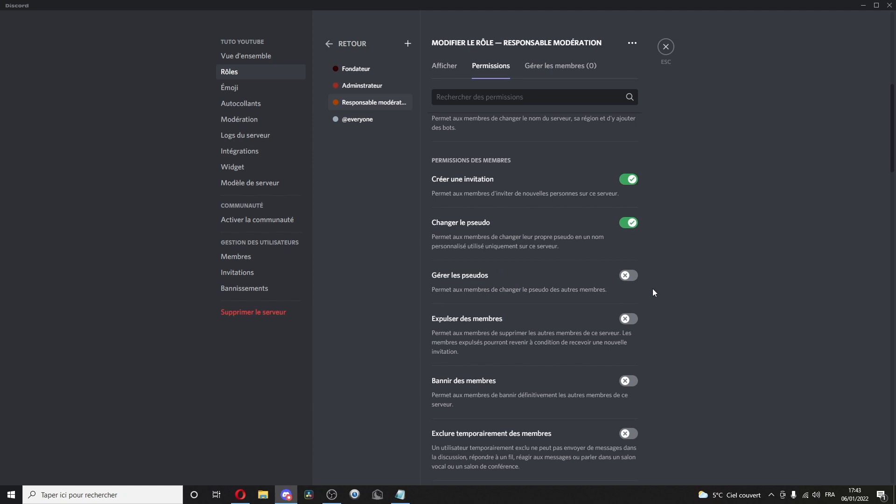
click(629, 275)
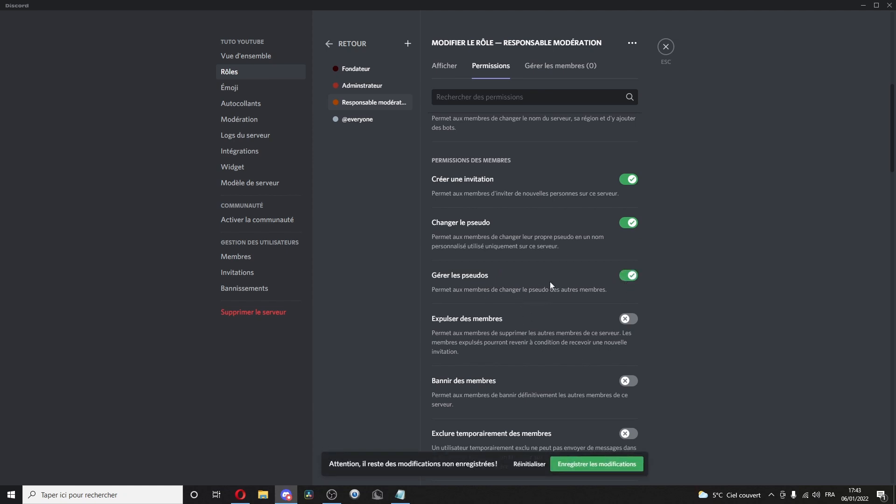
Enable the Expulser des membres and Bannir des membres permissions for the Responsable modération role
scroll(473, 282, down, 1)
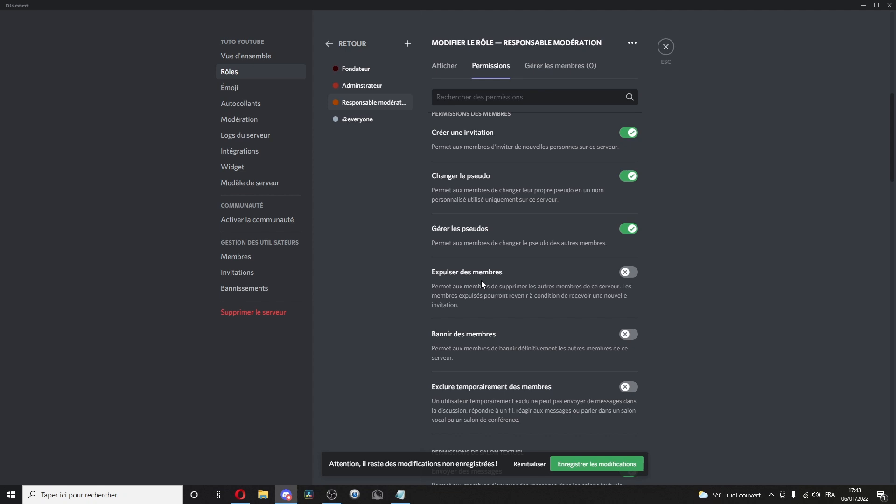
click(628, 272)
scroll(467, 261, down, 2)
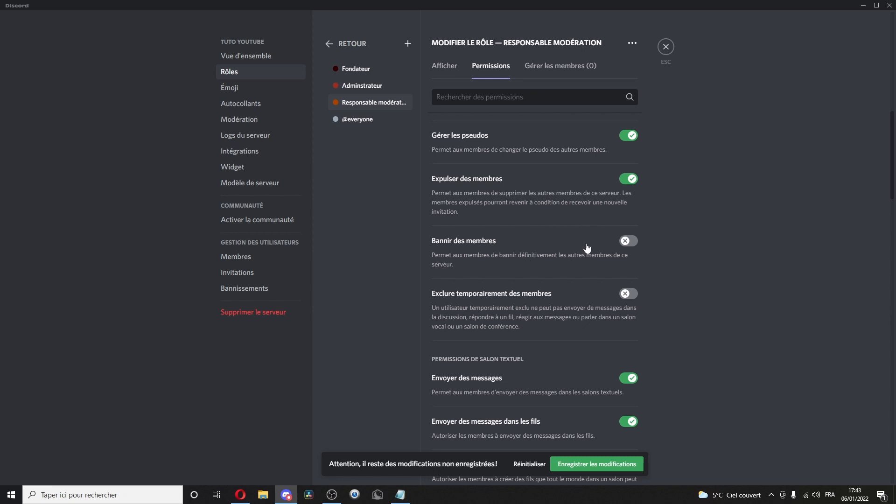
click(628, 241)
scroll(524, 206, down, 2)
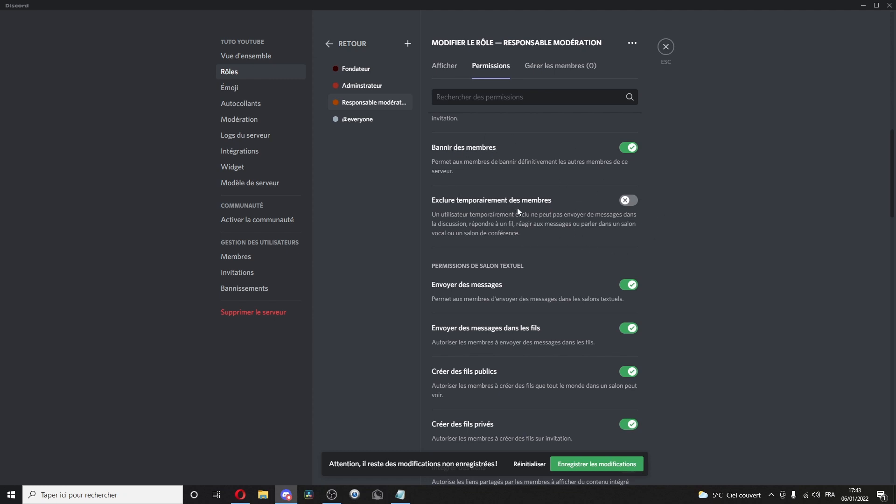
scroll(521, 196, down, 2)
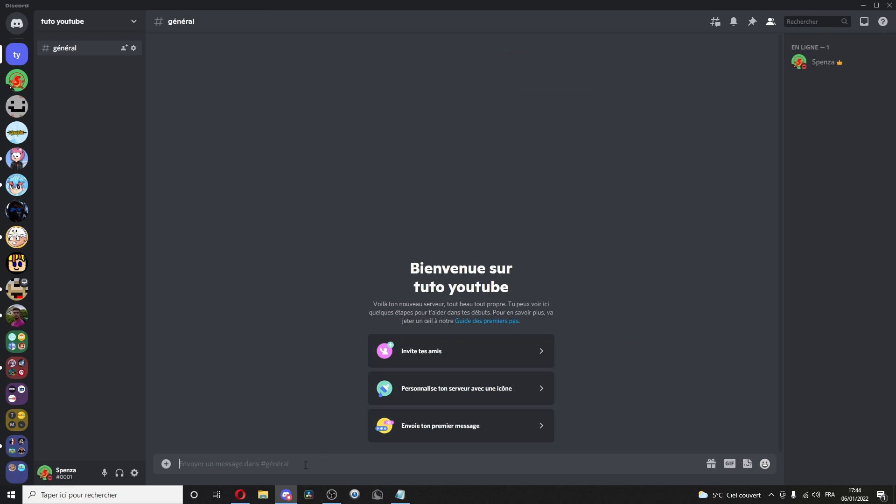
Post "test" in the général channel and start a thread named "_hzferàçsfr" on it, archived after 24 heures, containing one short message
text(test)
key(Return)
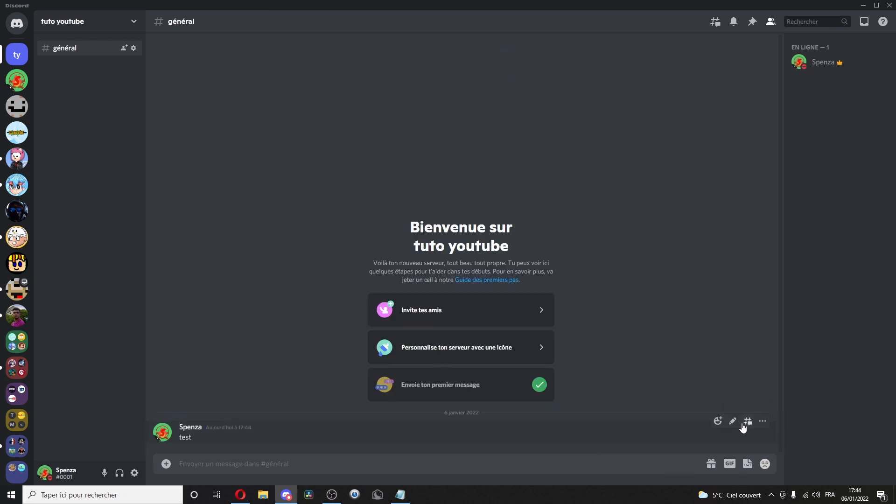
click(748, 422)
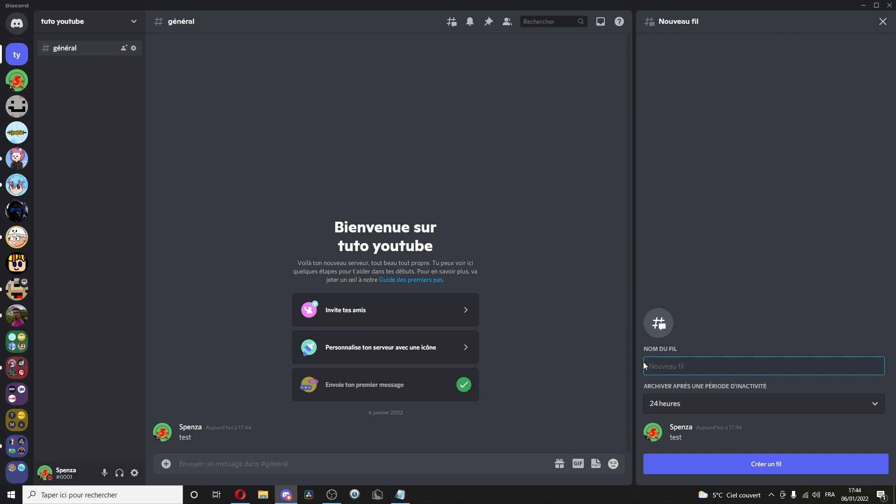
text(fchfchfg)
click(688, 403)
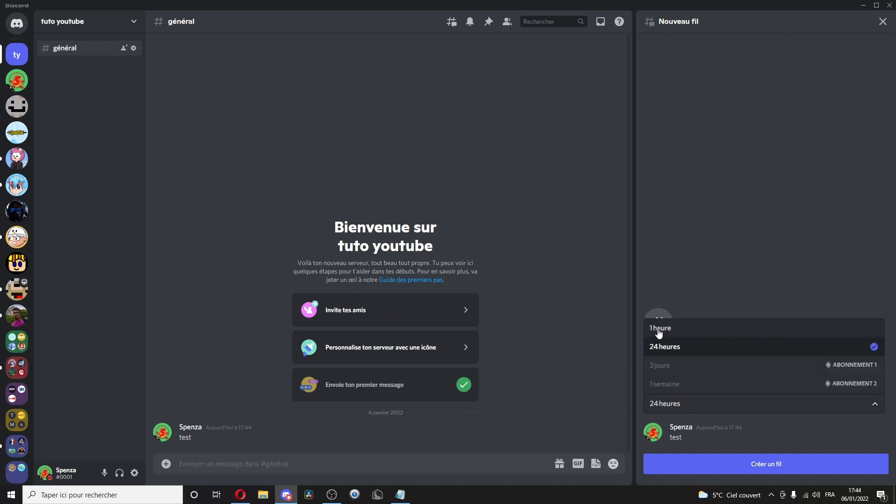
click(675, 348)
click(654, 464)
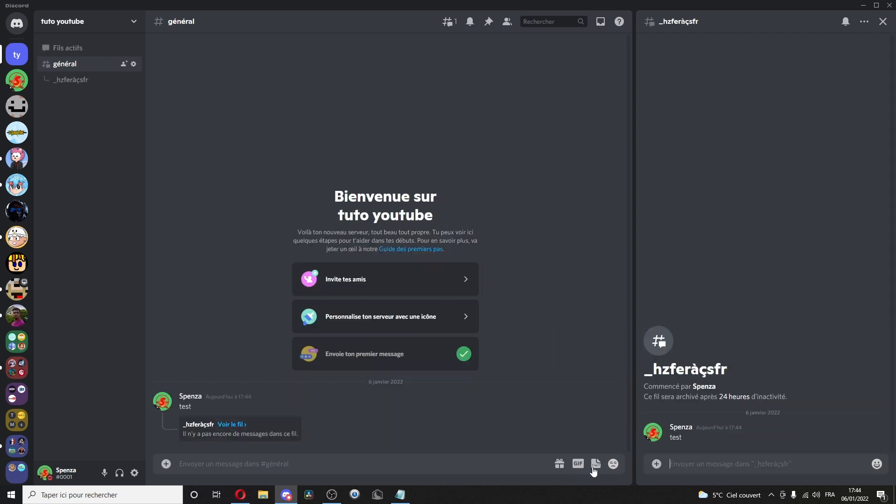
text(dqdqzdqd)
key(Return)
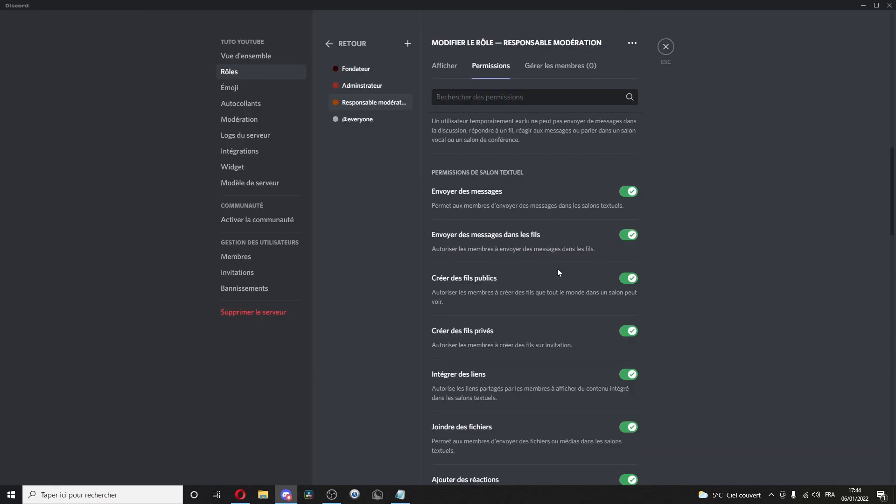
Disable Envoyer des messages dans les fils, Créer des fils publics and Créer des fils privés for the Responsable modération role
click(628, 236)
click(632, 239)
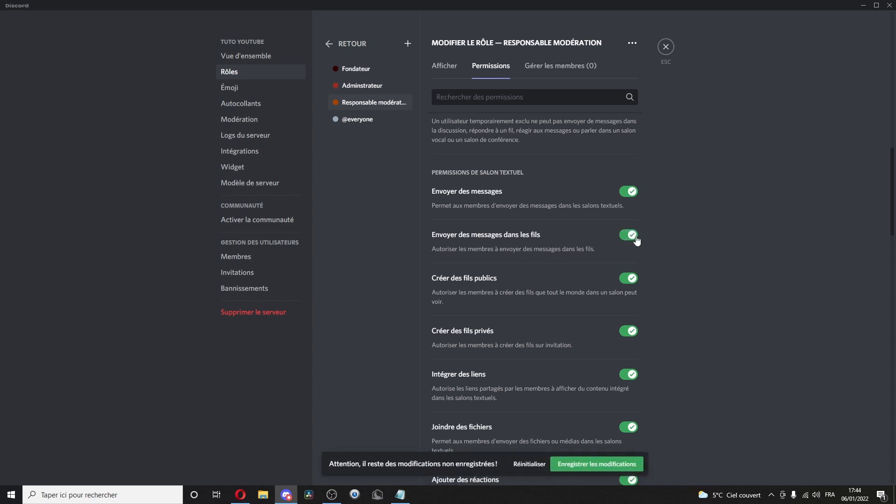
click(630, 235)
click(629, 279)
click(629, 331)
scroll(478, 269, down, 1)
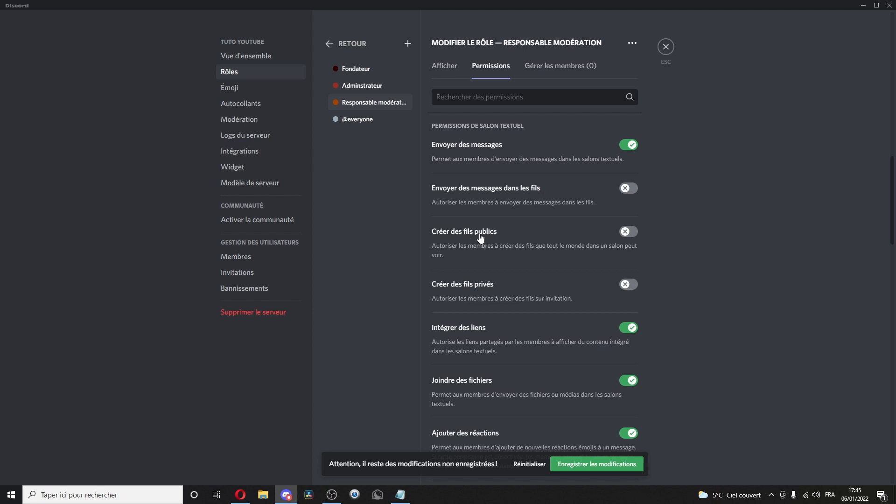
scroll(477, 236, down, 2)
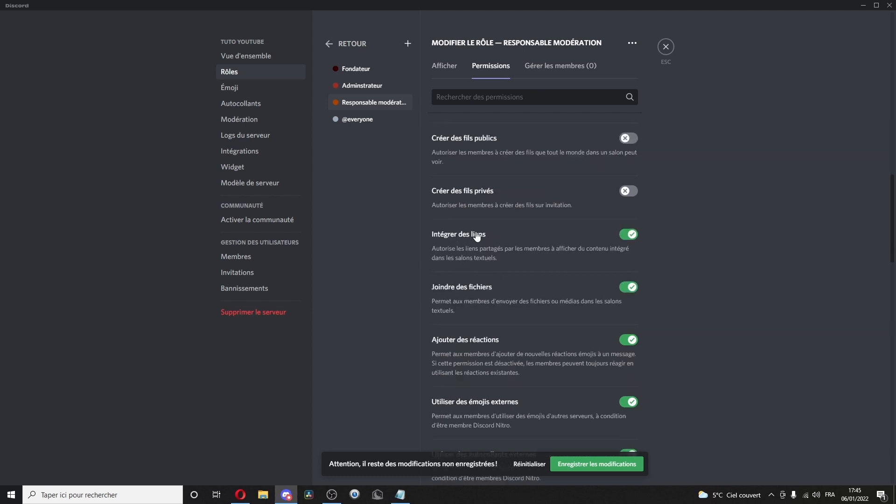
click(666, 47)
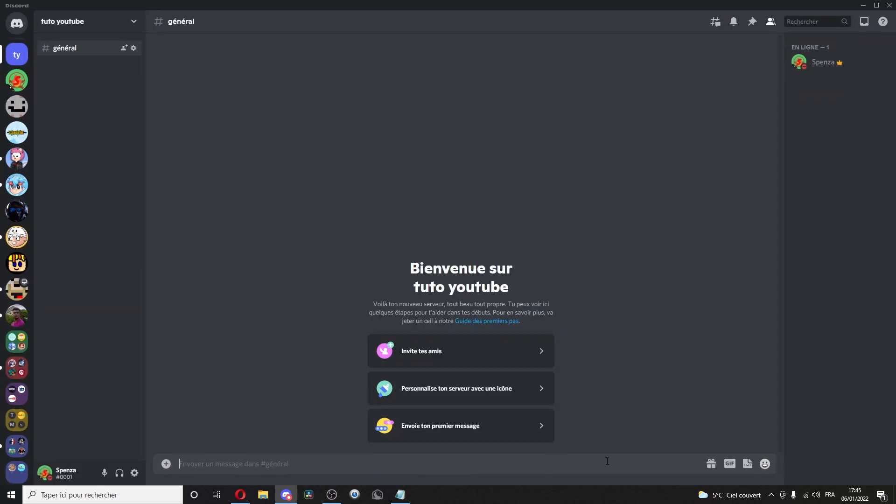
text(https://twitch.tv/spenza_live)
key(Return)
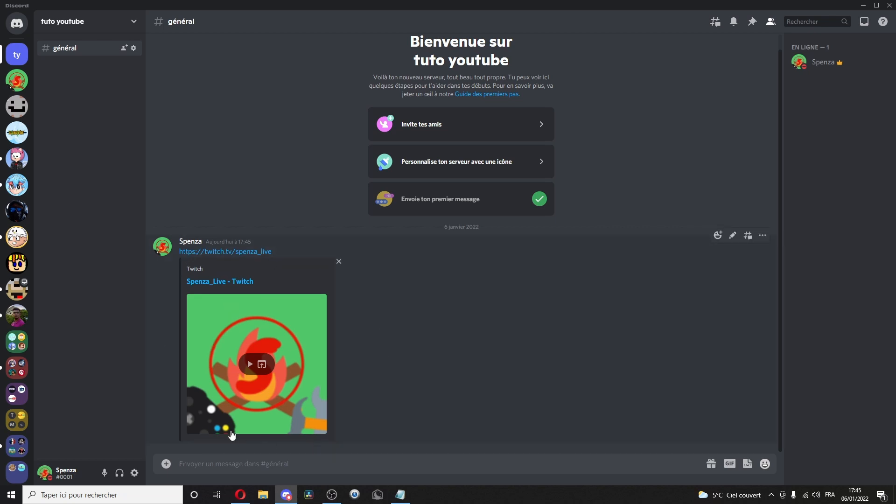
shift+click(339, 262)
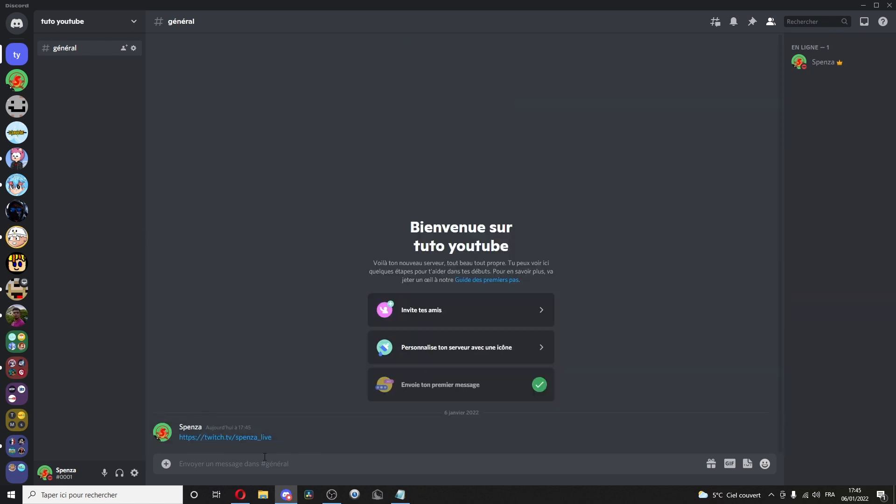
Post the first GIF of the GIF à la une category in the général channel
click(730, 463)
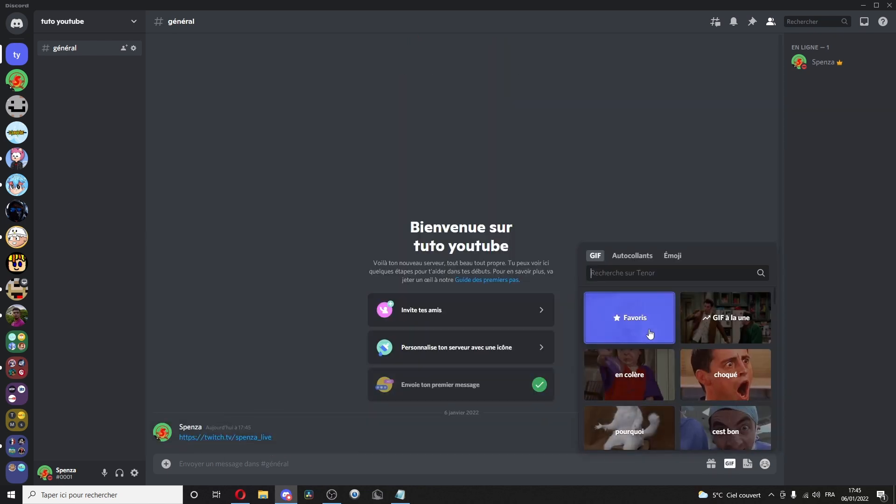
click(711, 321)
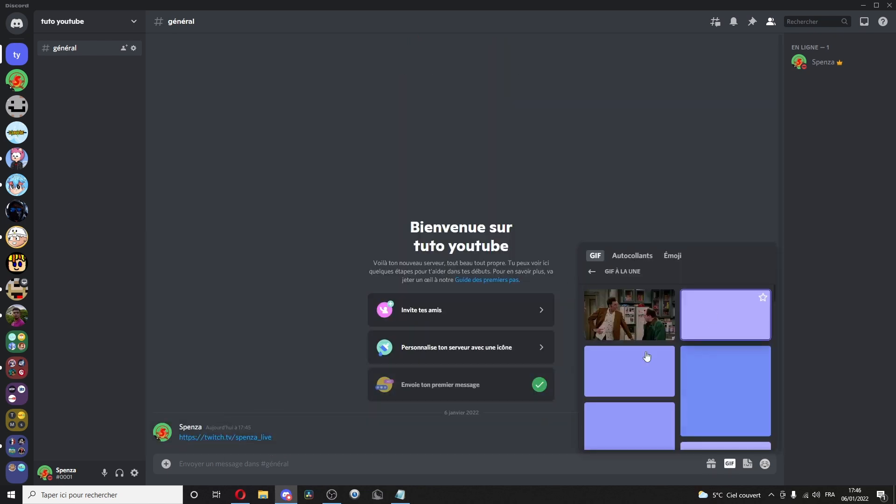
click(630, 316)
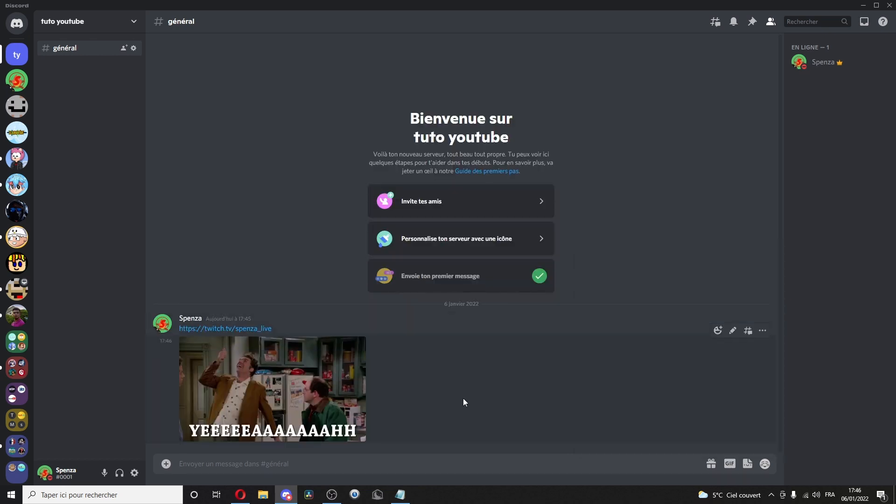
Open the posted GIF message for editing to see its Tenor link, select the text and leave the edit
click(731, 336)
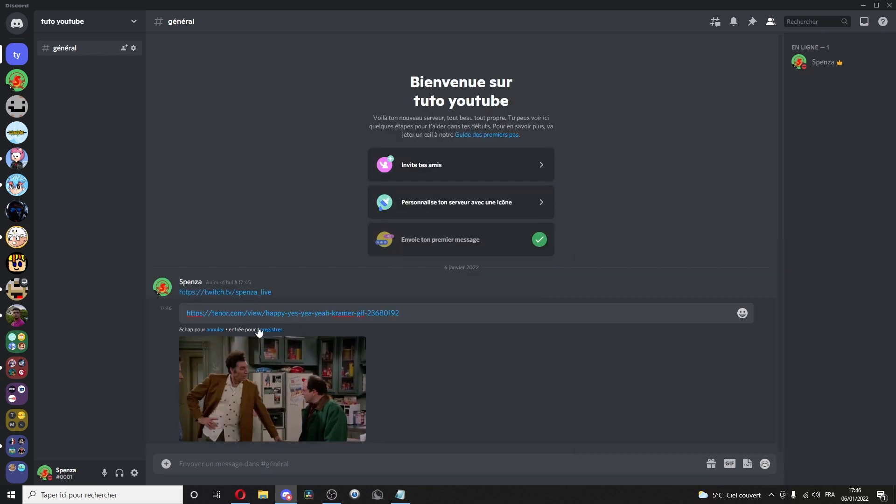
key(Escape)
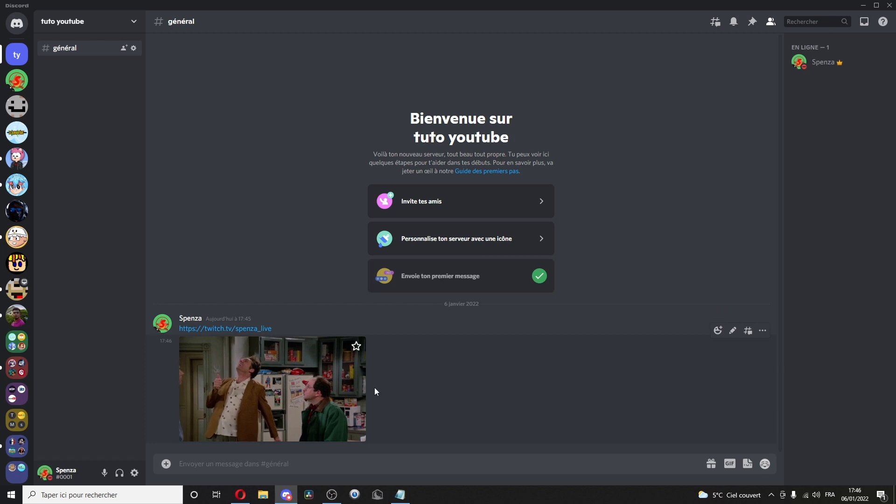
key(Up)
key(ctrl+a)
key(Escape)
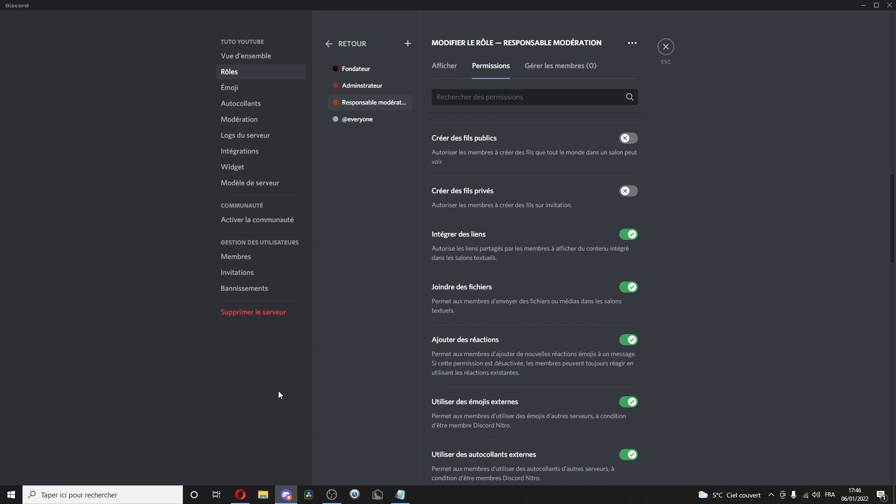
Add an emoji reaction to the Twitch link message in the général channel and reopen the reaction picker
scroll(554, 314, down, 2)
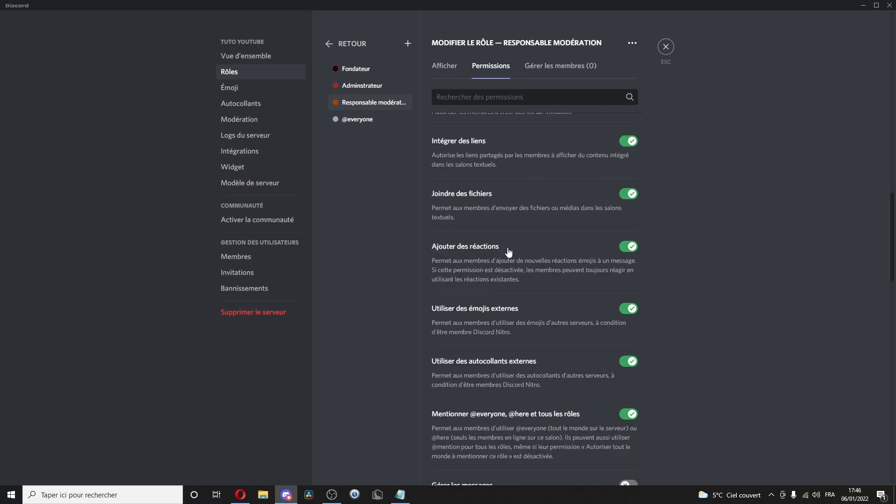
key(Escape)
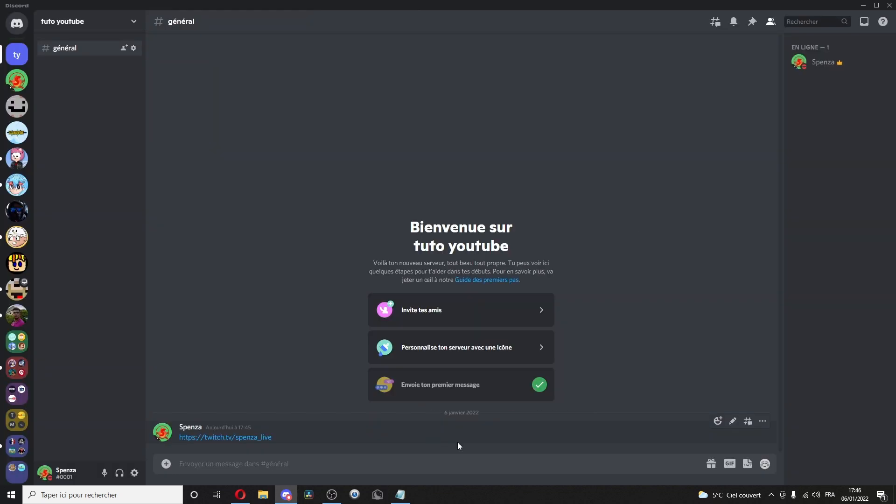
click(719, 422)
click(614, 397)
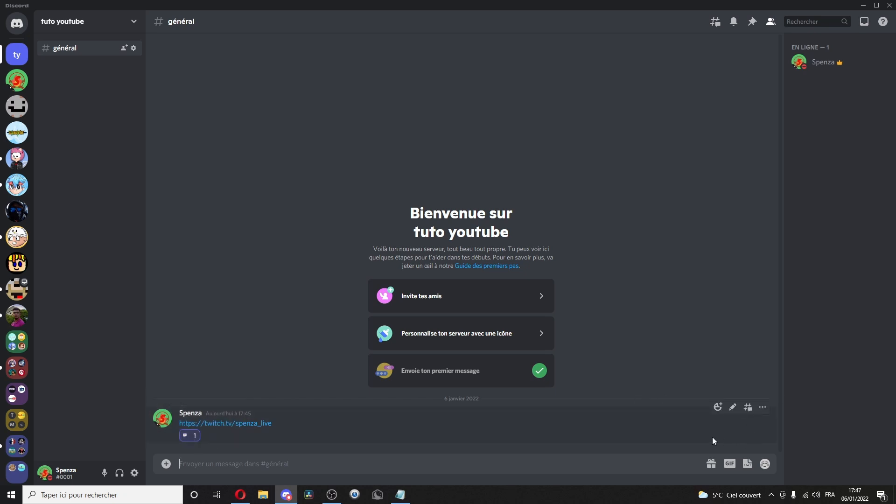
mouse_move(644, 438)
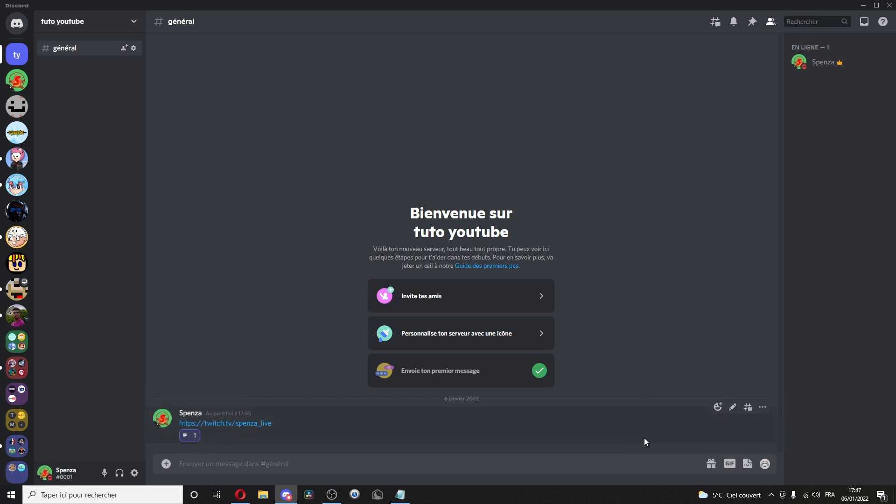
click(713, 413)
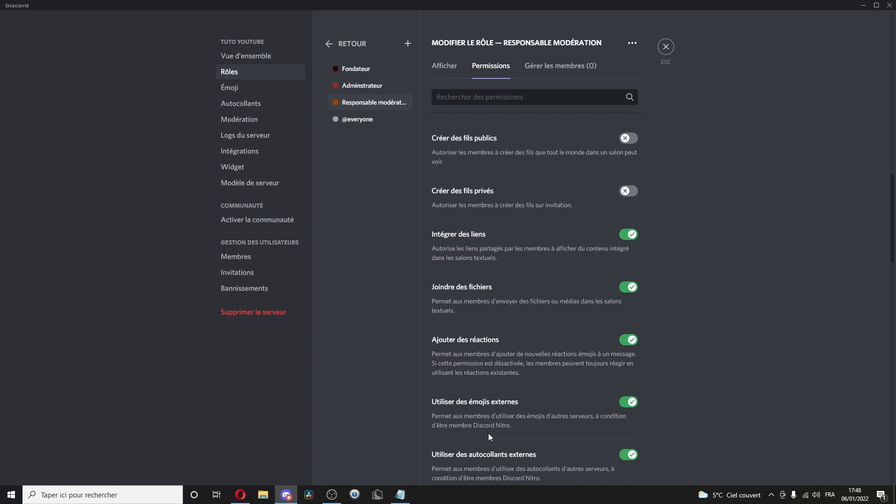
scroll(489, 433, down, 1)
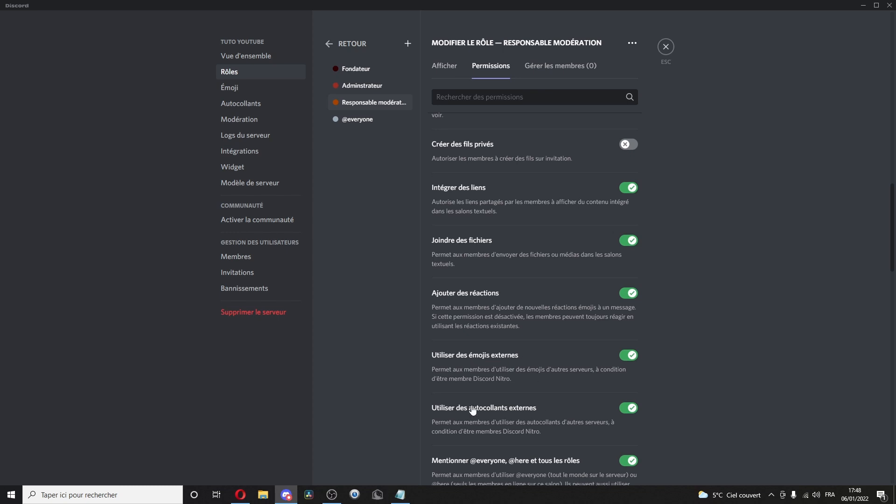
scroll(526, 410, down, 2)
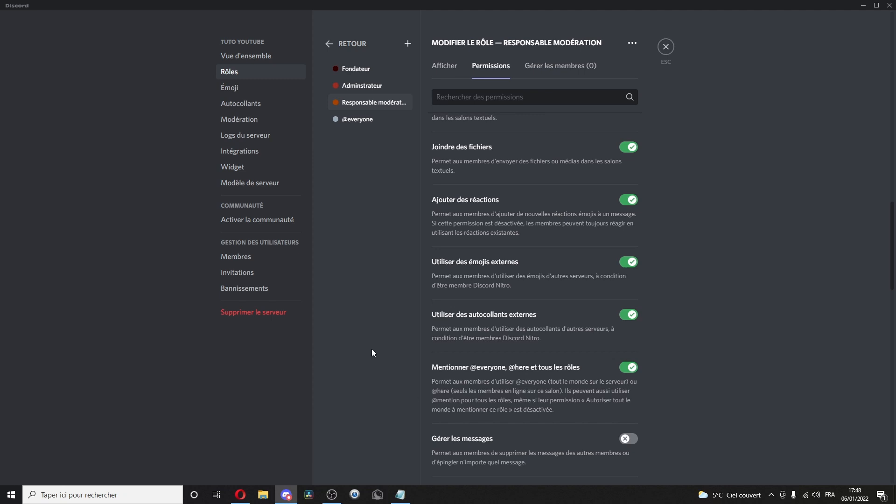
click(631, 367)
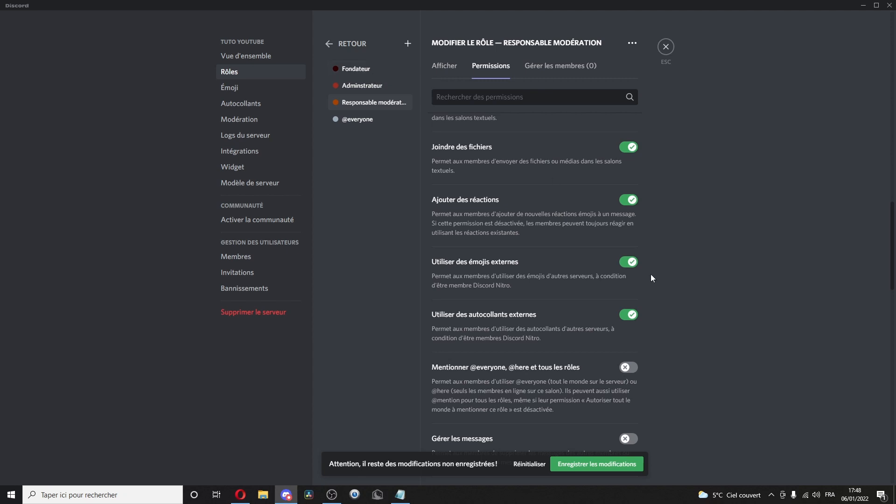
scroll(476, 312, down, 3)
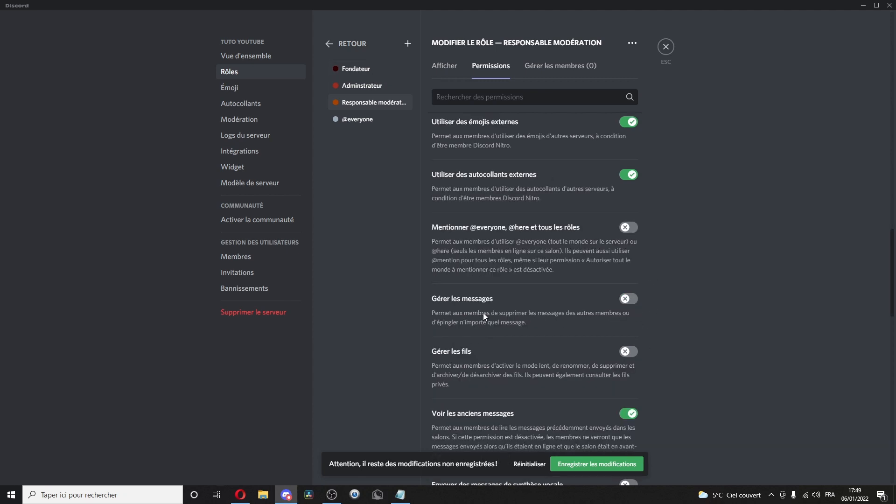
click(628, 299)
Review the Responsable modération role's remaining text and voice channel permissions, from Gérer les fils to Voix prioritaire
scroll(462, 269, down, 2)
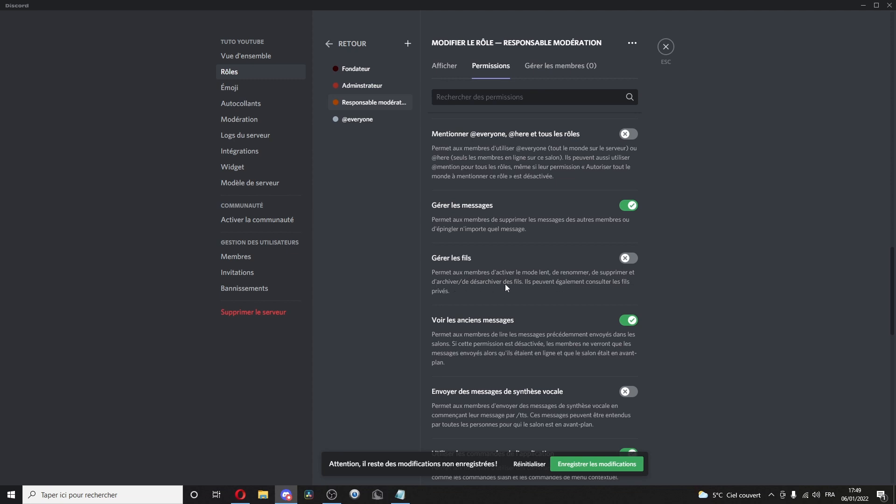
scroll(465, 274, down, 2)
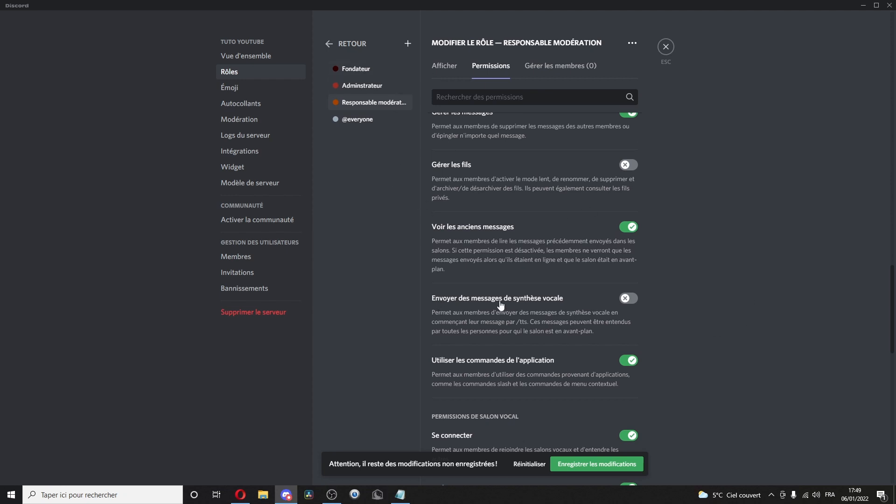
scroll(524, 264, down, 3)
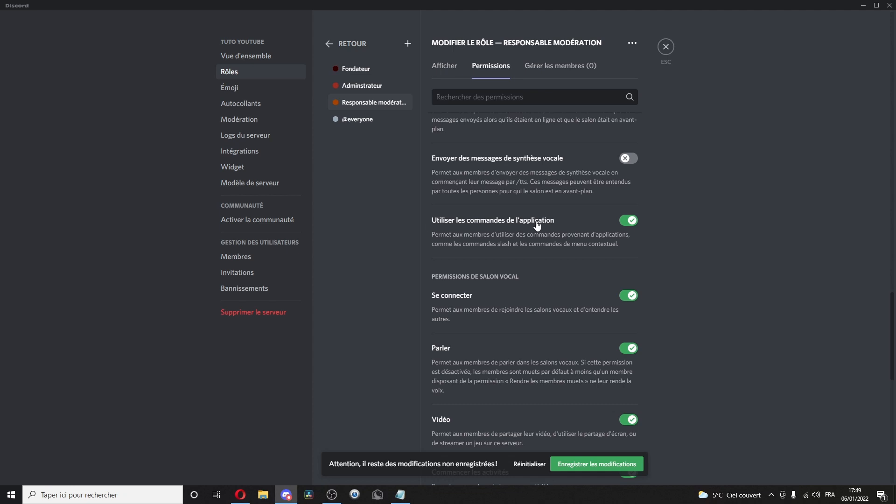
scroll(514, 226, down, 2)
scroll(478, 227, up, 2)
scroll(467, 233, down, 2)
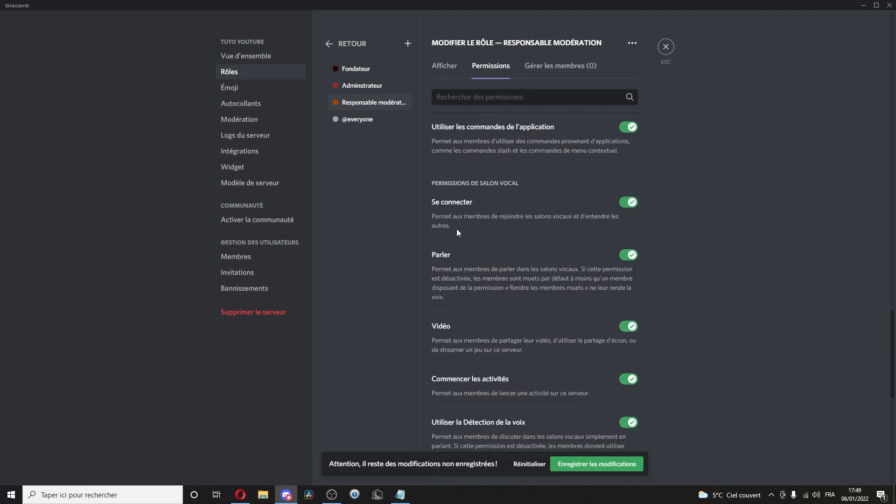
scroll(527, 221, down, 1)
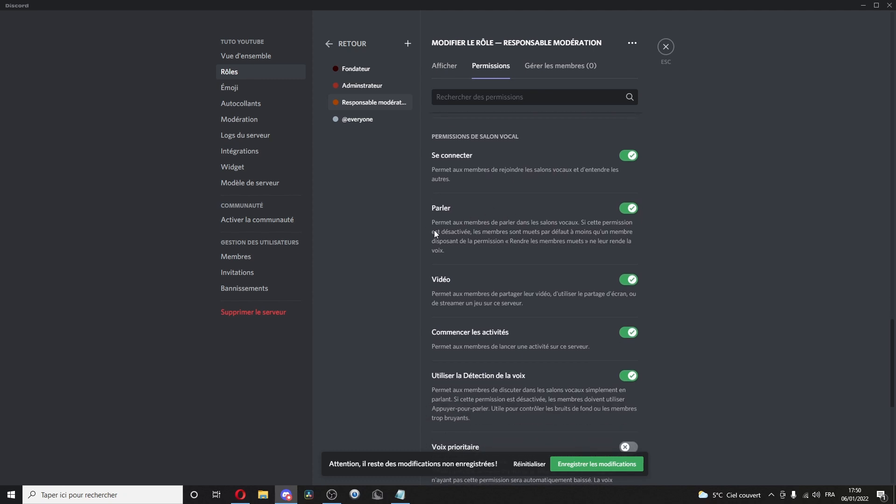
scroll(485, 242, down, 2)
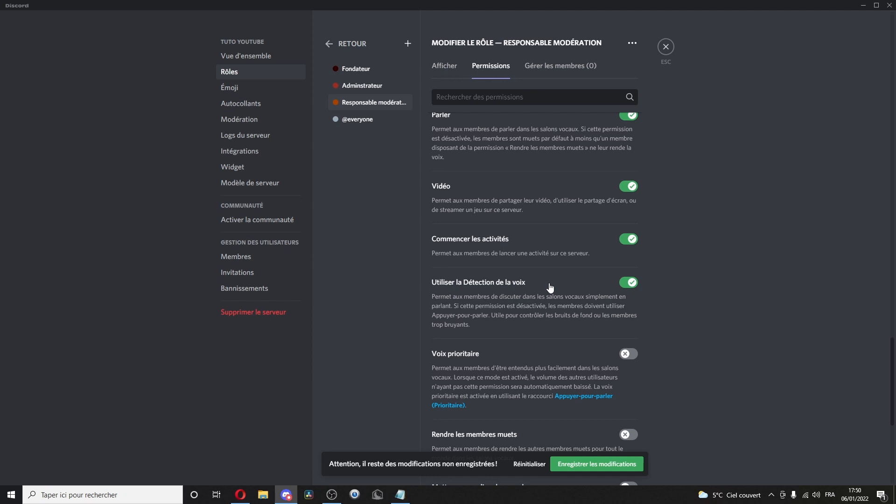
scroll(551, 287, down, 2)
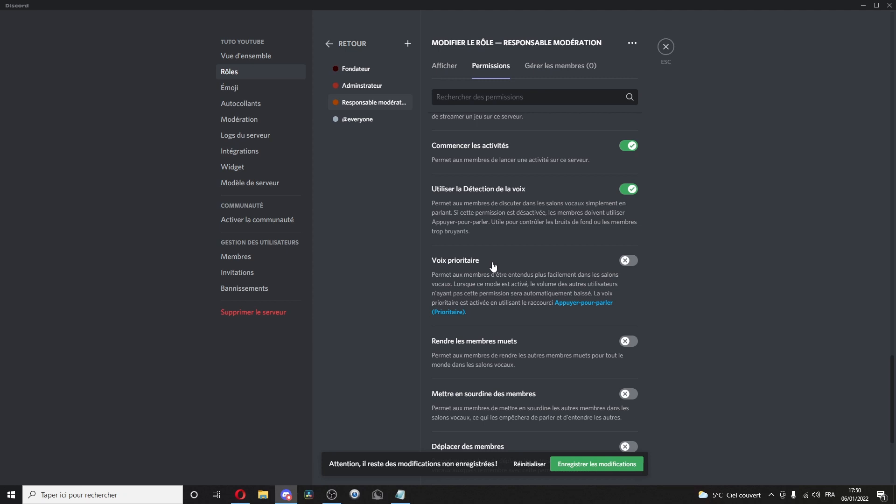
Enable Voix prioritaire, Rendre les membres muets, Mettre en sourdine des membres and Déplacer des membres for the Responsable modération role
click(629, 262)
scroll(600, 271, down, 2)
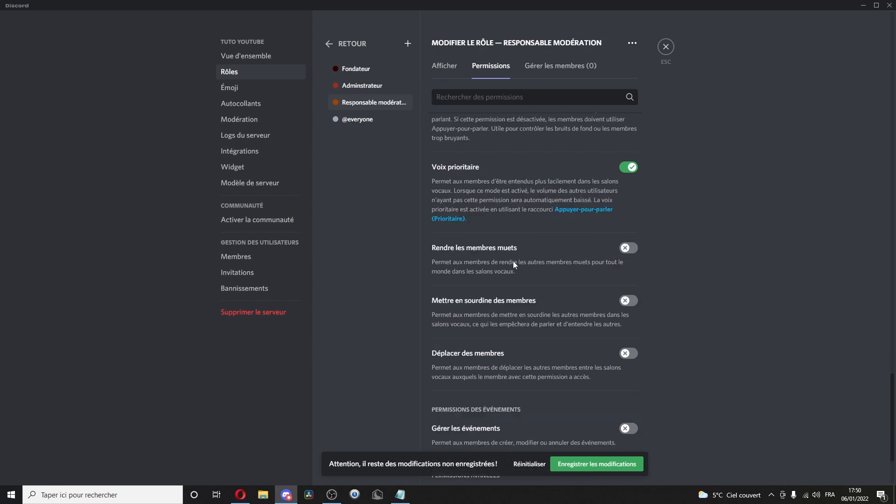
click(629, 248)
click(629, 301)
scroll(494, 314, down, 1)
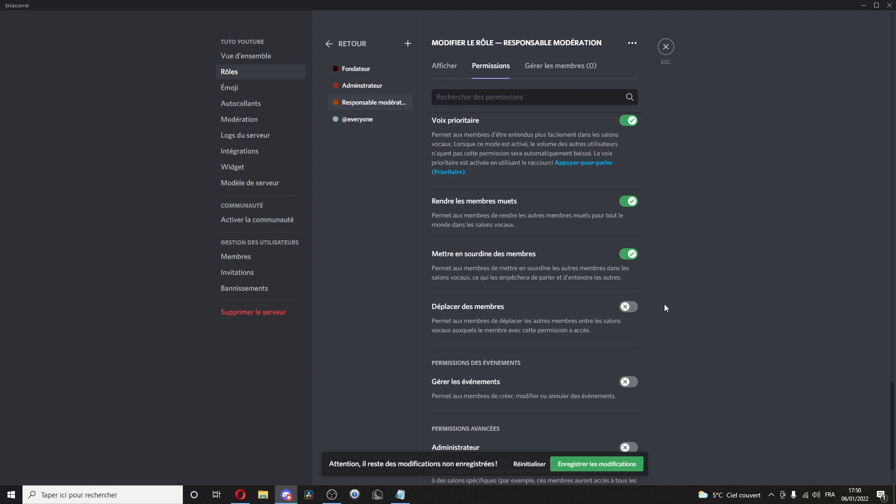
scroll(598, 285, up, 4)
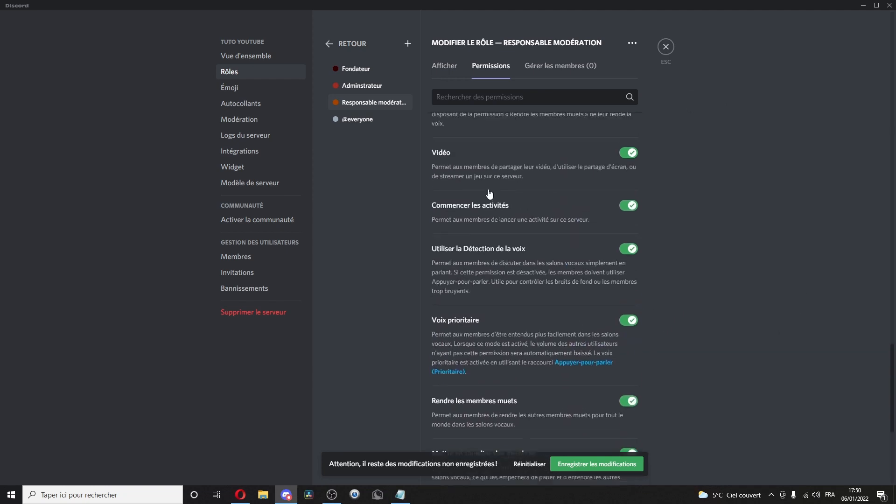
scroll(481, 205, up, 4)
scroll(466, 192, down, 8)
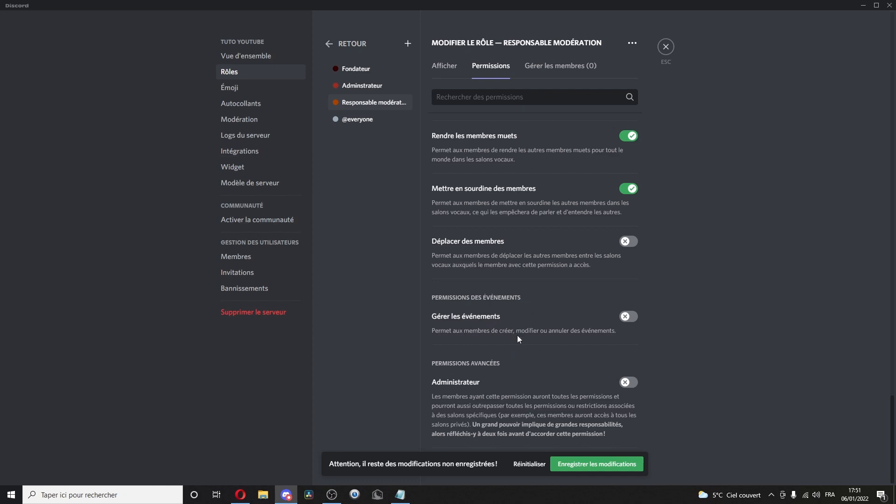
click(634, 242)
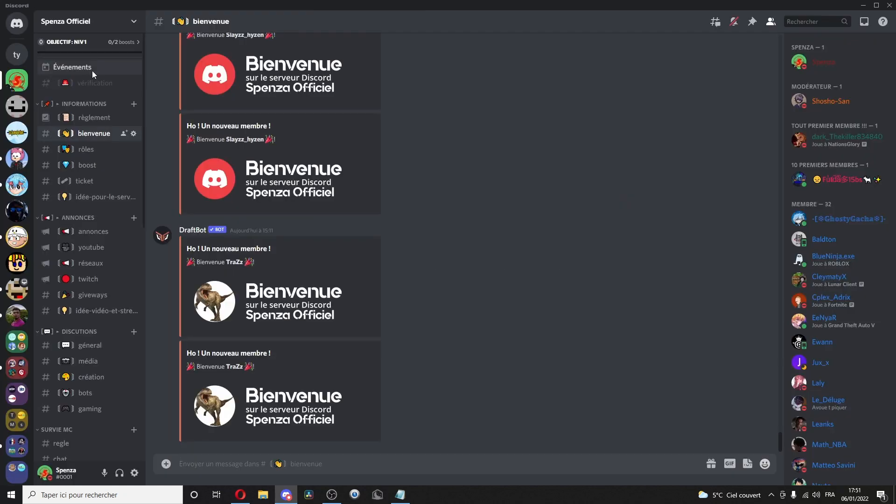
Start an event on the Spenza Officiel server to preview the Ailleurs and Salon vocal location options, and leave without creating it
click(91, 71)
click(72, 70)
click(75, 71)
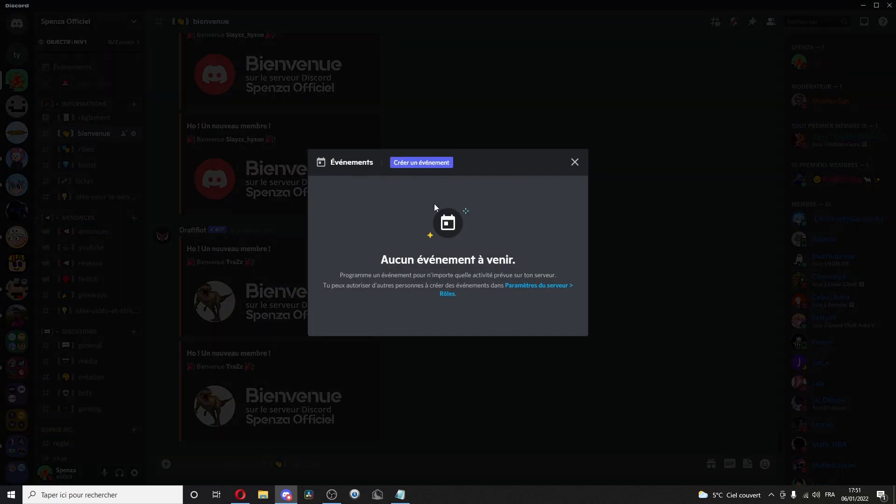
click(422, 163)
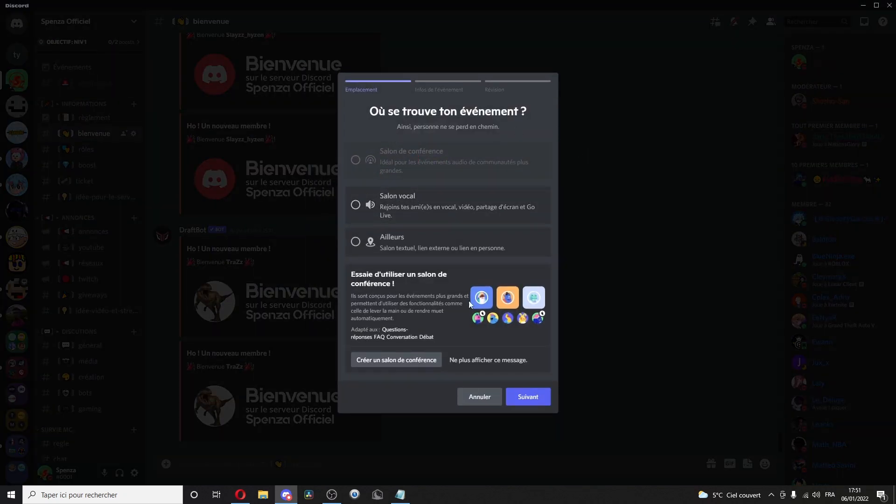
click(425, 242)
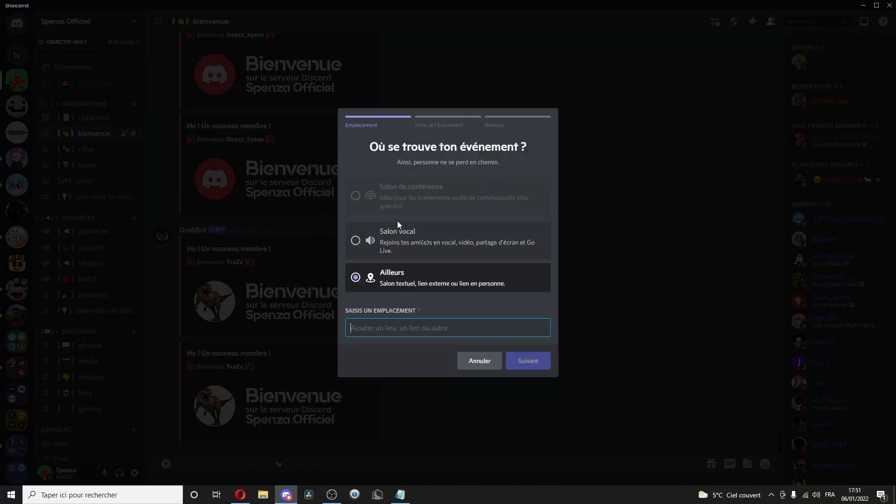
click(398, 226)
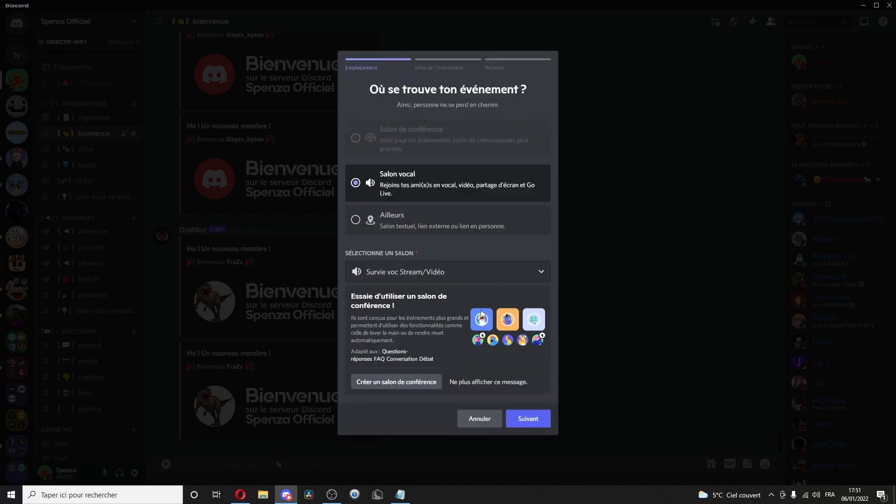
key(Escape)
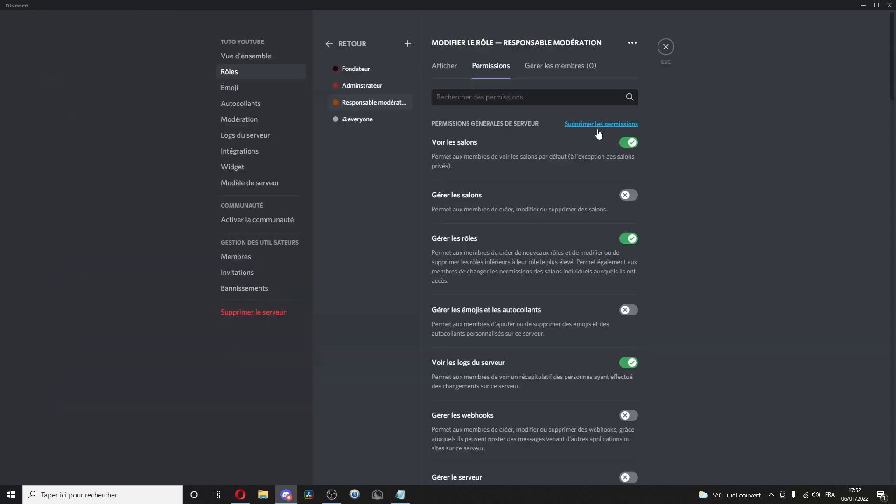
Review the Responsable modération role's general server and member permissions
scroll(599, 134, down, 7)
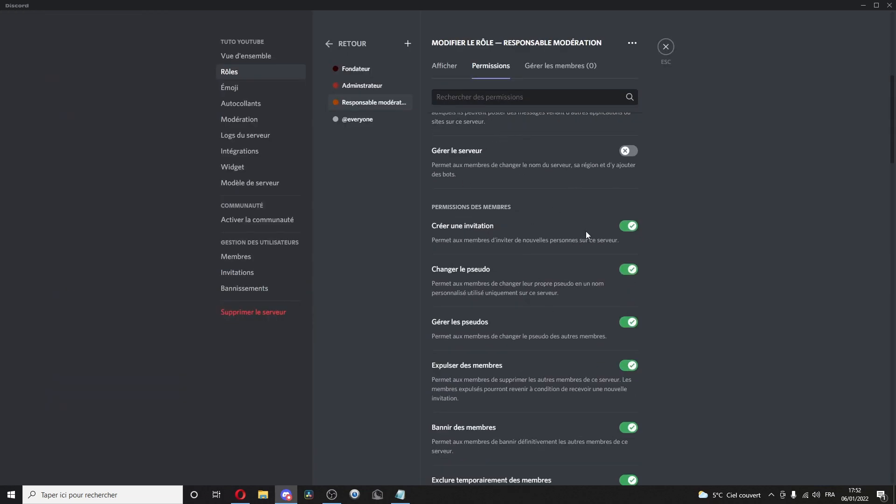
scroll(530, 289, down, 2)
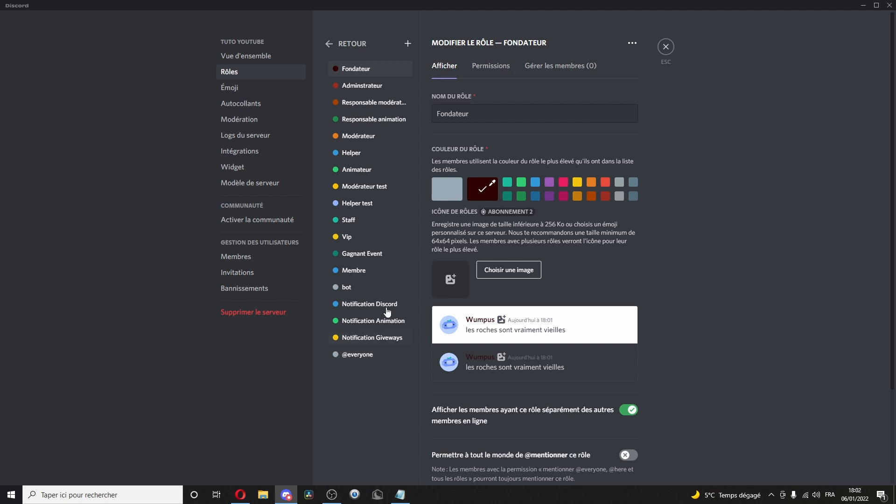
Create a separator role named "================" and save it
click(408, 44)
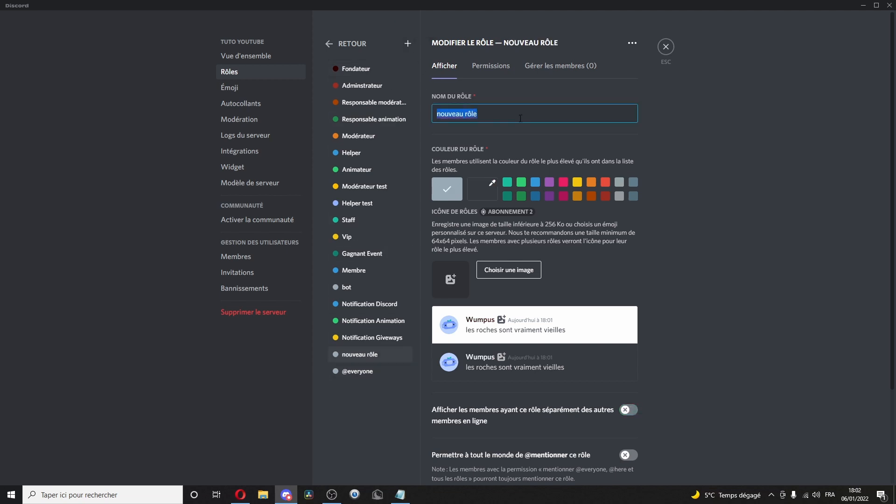
text(================)
key(ctrl+a)
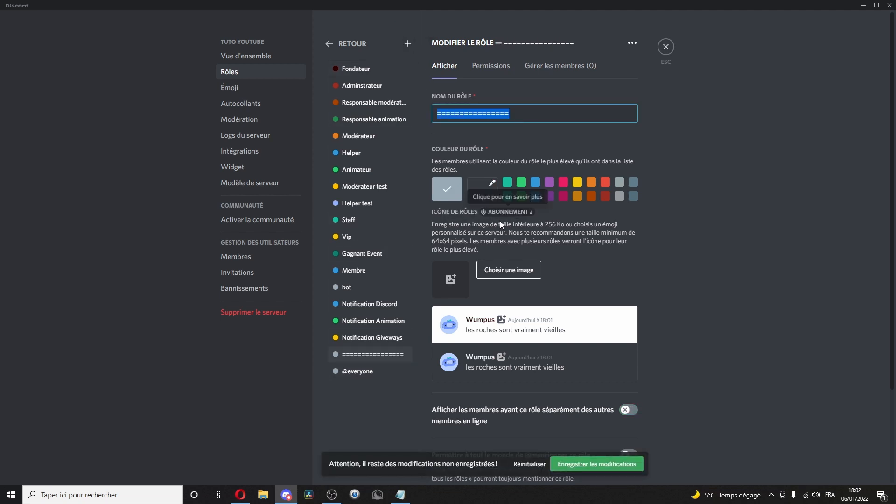
click(581, 472)
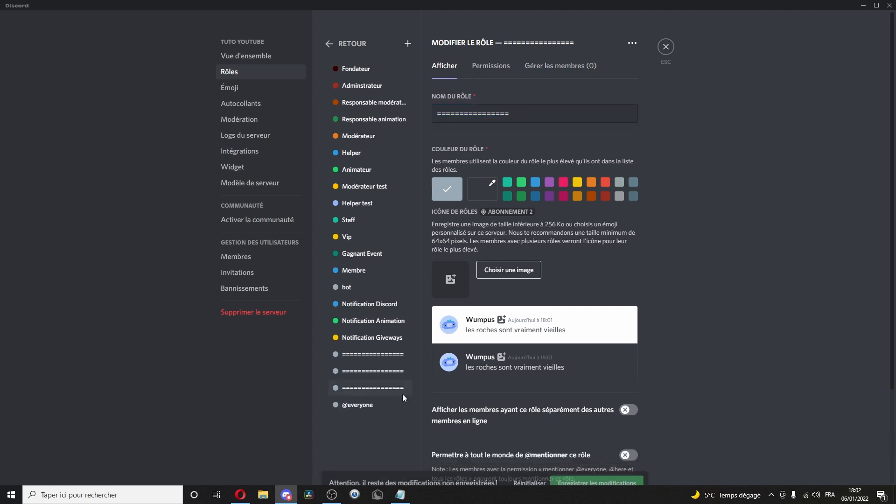
Reorder the separator roles, placing two below Adminstrateur, one below Staff and one below bot, and leave the server settings
drag(379, 356, 375, 95)
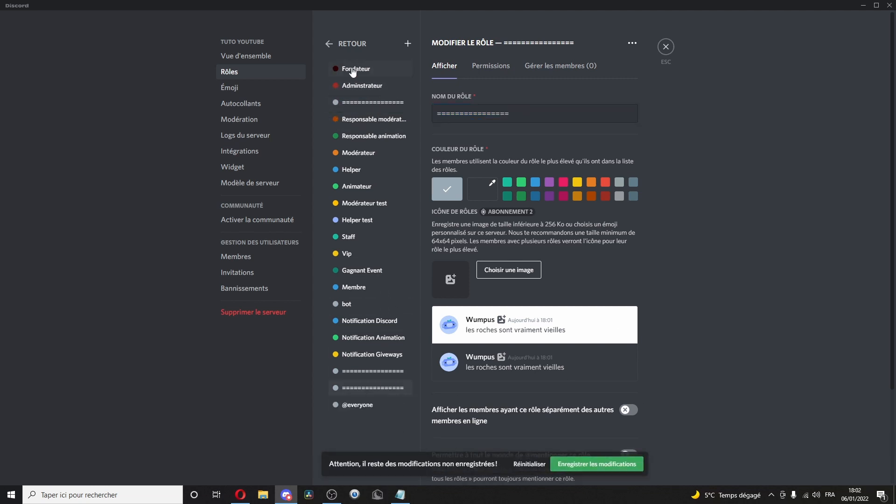
drag(369, 388, 367, 115)
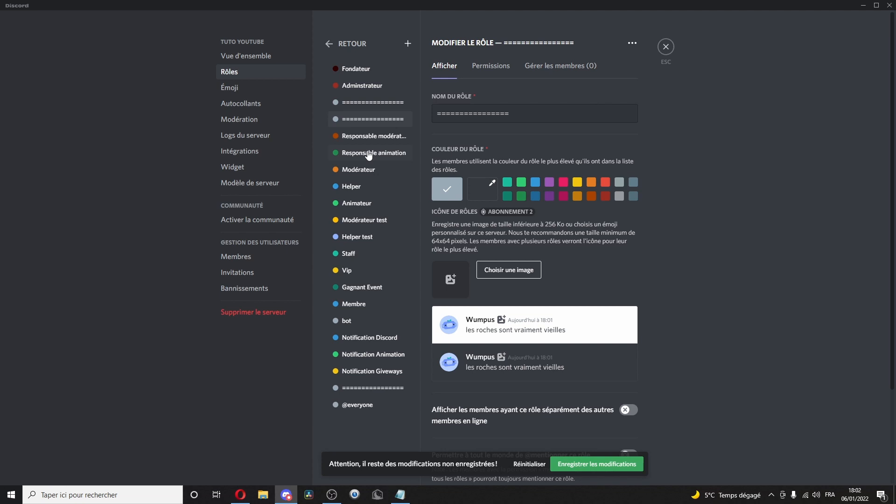
drag(384, 391, 382, 265)
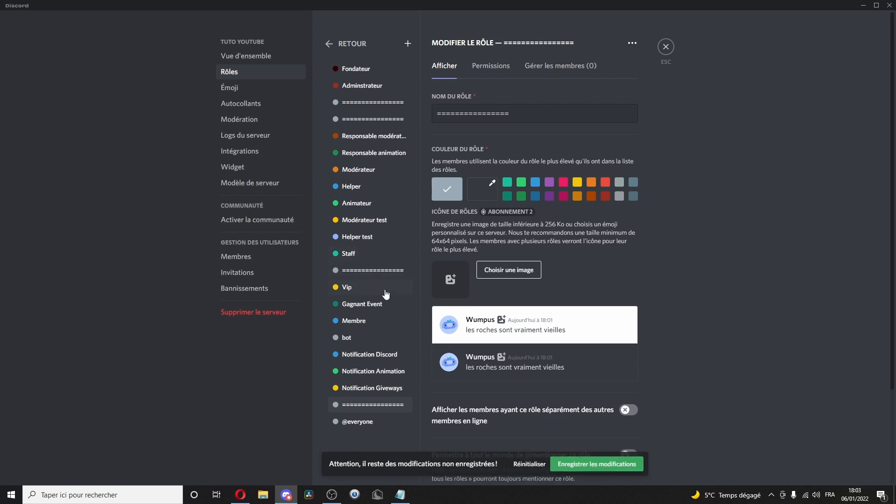
drag(377, 404, 382, 357)
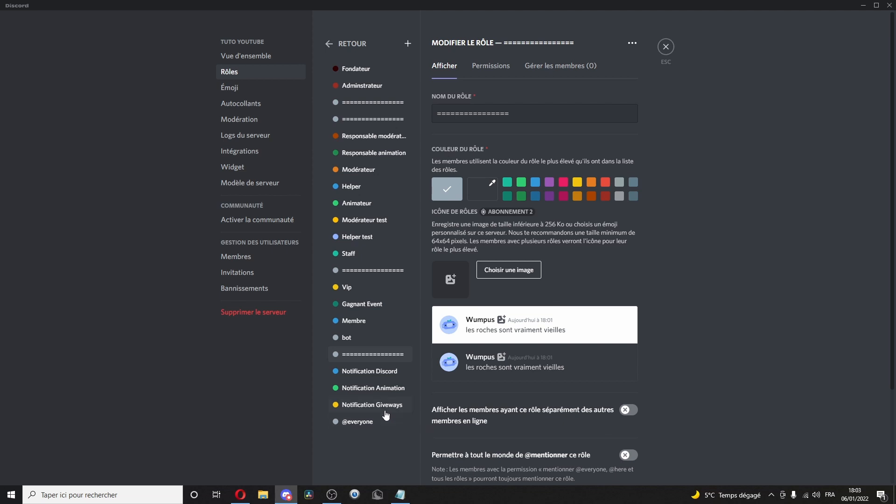
scroll(382, 411, down, 1)
scroll(382, 411, up, 1)
click(666, 48)
Create a non-private channel category named "Information" on the tuto youtube server
shift+click(762, 408)
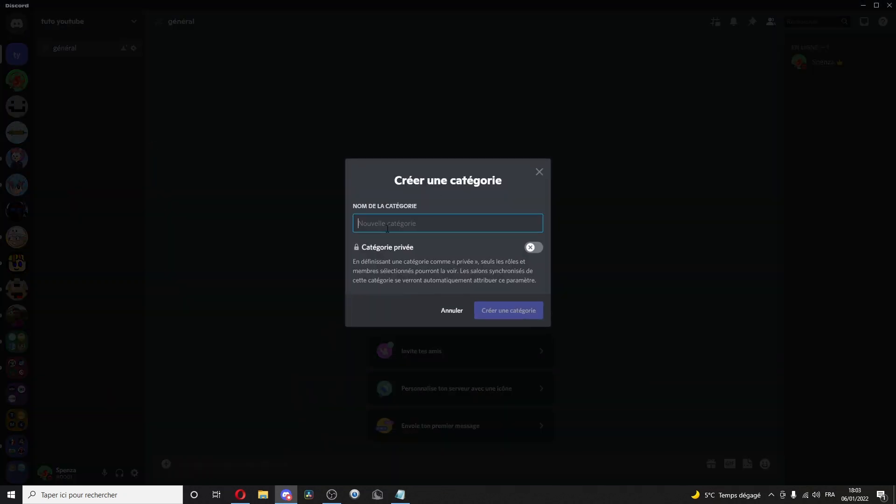
text(Information)
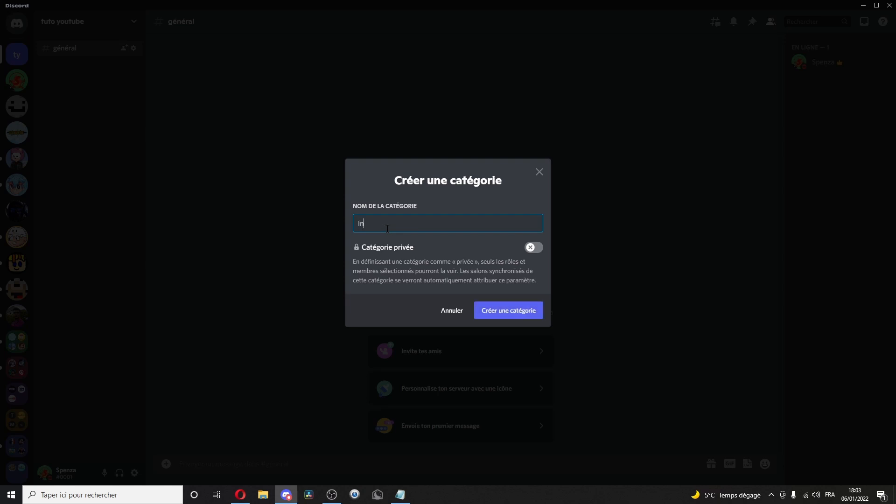
click(509, 312)
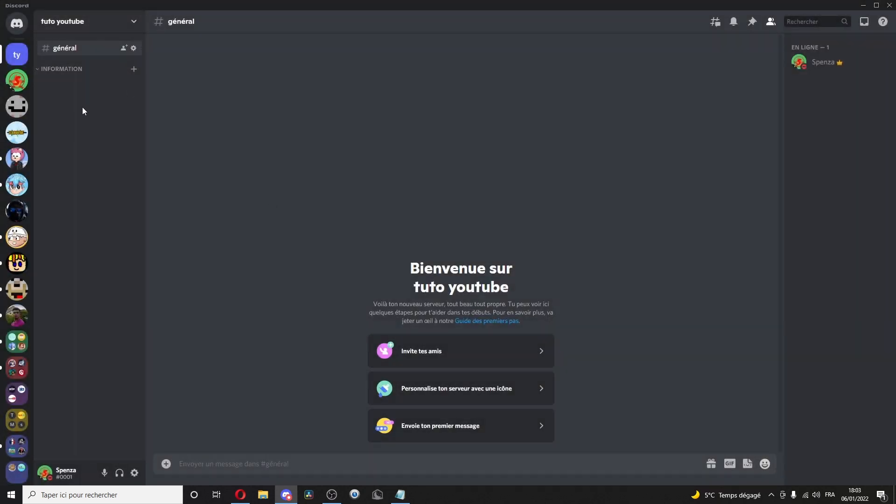
Edit the Information category and prefix its name with a pushpin emoji in brackets and an arrow, "[📌] ▸"
right_click(72, 71)
click(170, 154)
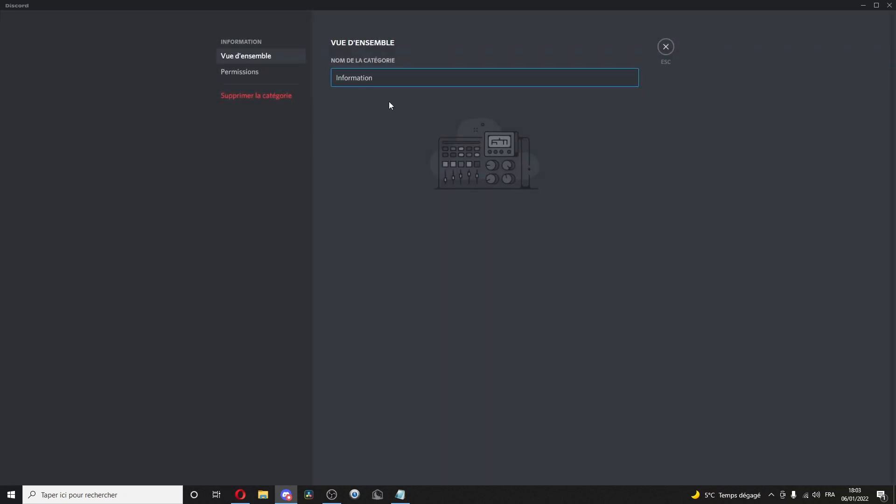
text([📌] ▸)
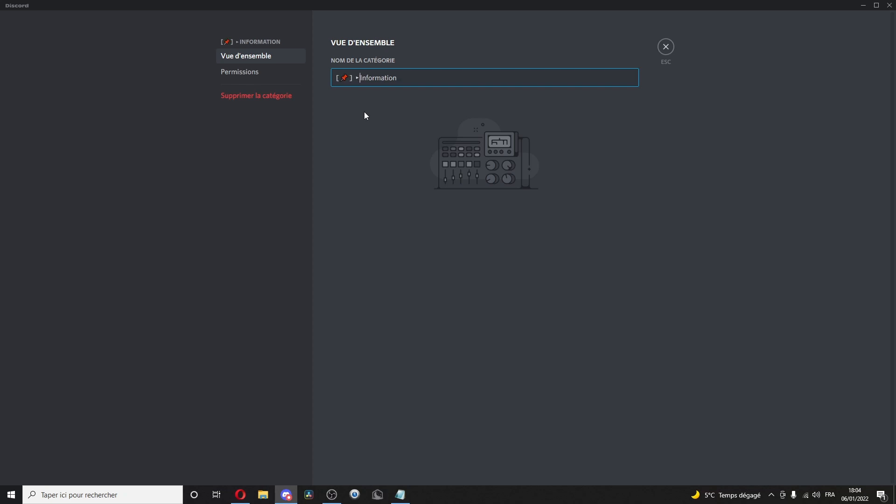
Highlight the bracketed emoji and the arrow in the category name to examine how the prefix is built
drag(353, 78, 336, 78)
triple_click(351, 78)
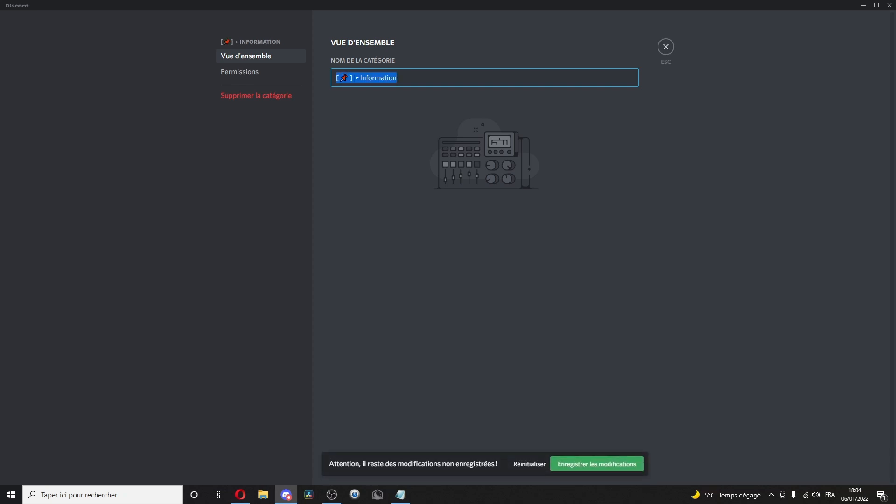
double_click(351, 78)
click(353, 78)
click(326, 86)
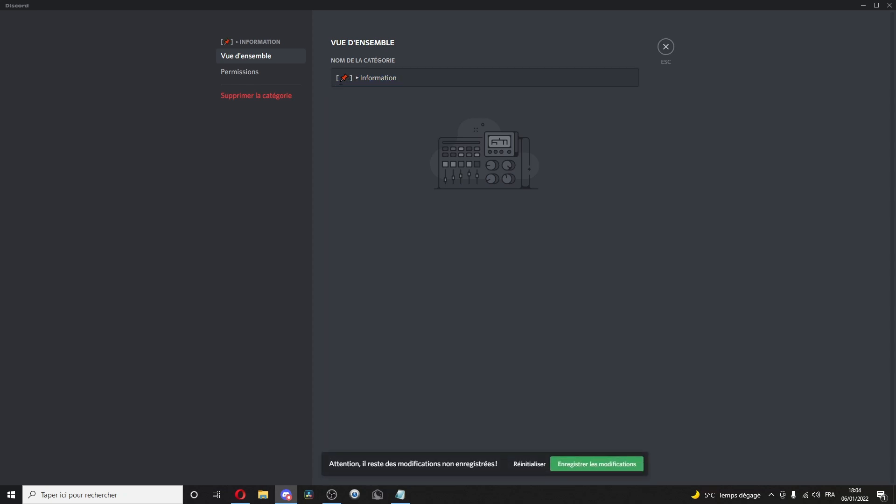
drag(355, 79, 362, 79)
click(362, 79)
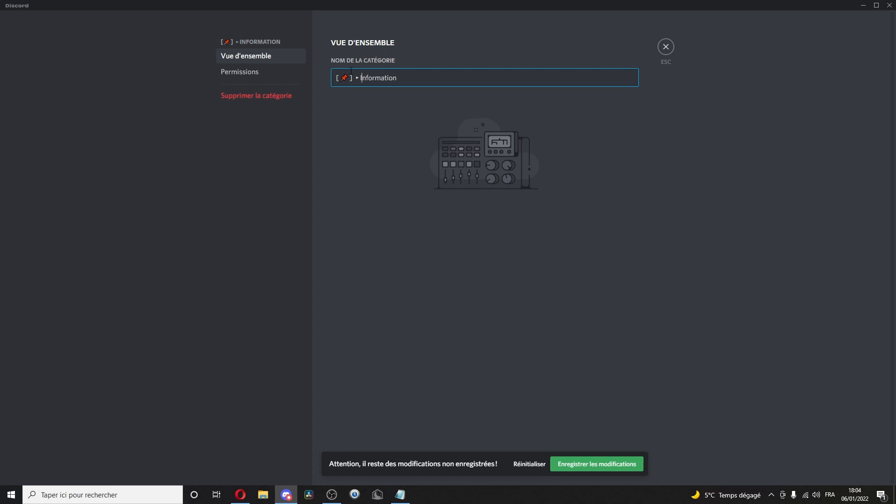
drag(355, 78, 359, 78)
click(346, 33)
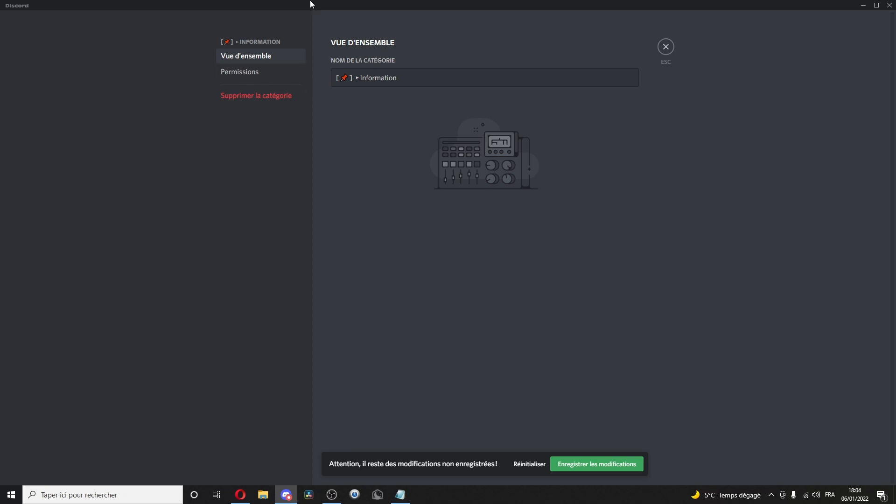
Add the Membre role to the Information category's advanced permissions
click(240, 72)
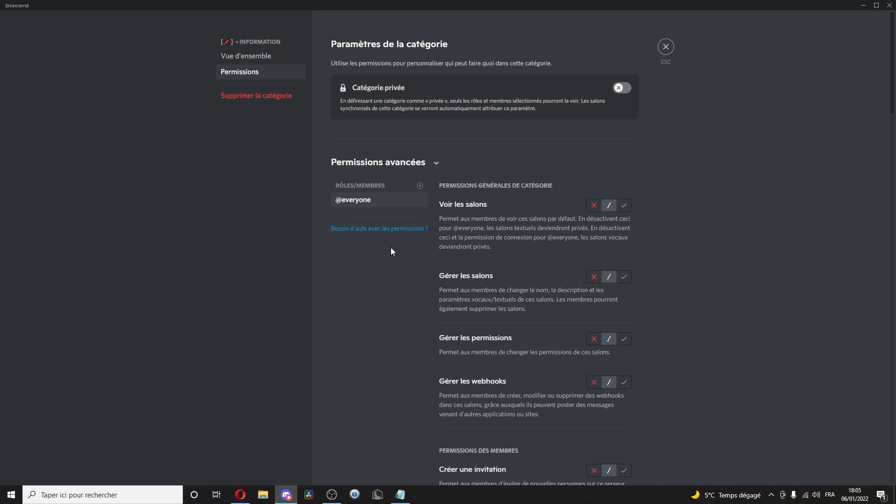
click(420, 186)
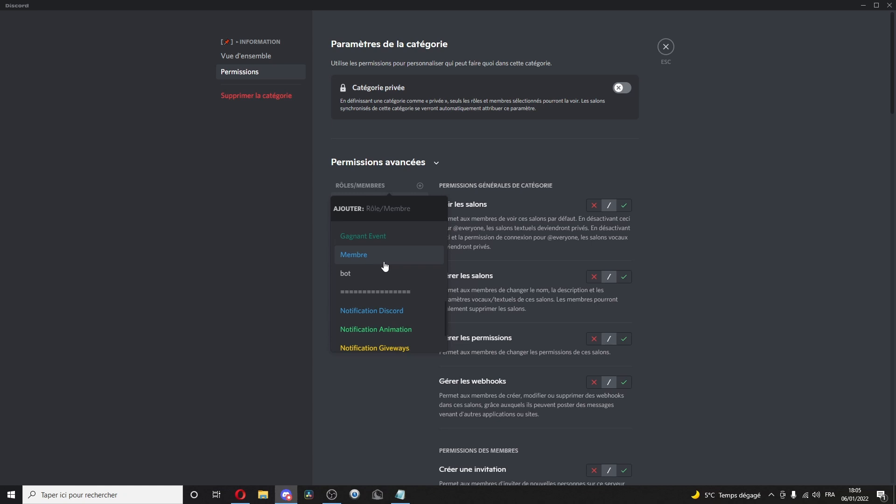
click(368, 258)
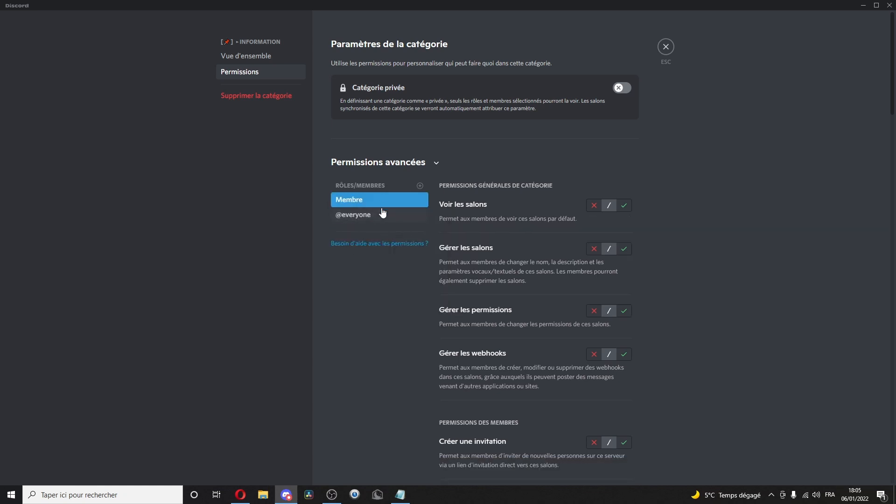
Allow Membre Voir les salons and Créer une invitation, and deny Gérer les salons, Gérer les permissions and Gérer les webhooks
click(625, 207)
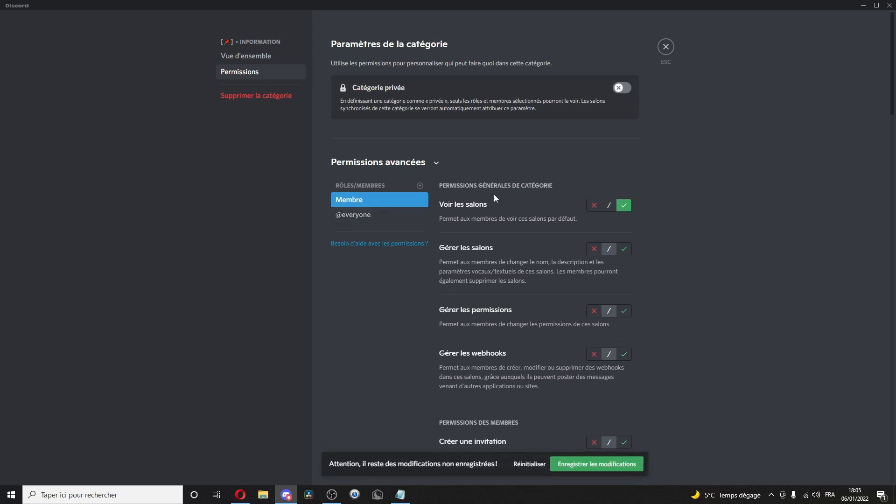
scroll(531, 124, down, 2)
scroll(540, 181, down, 3)
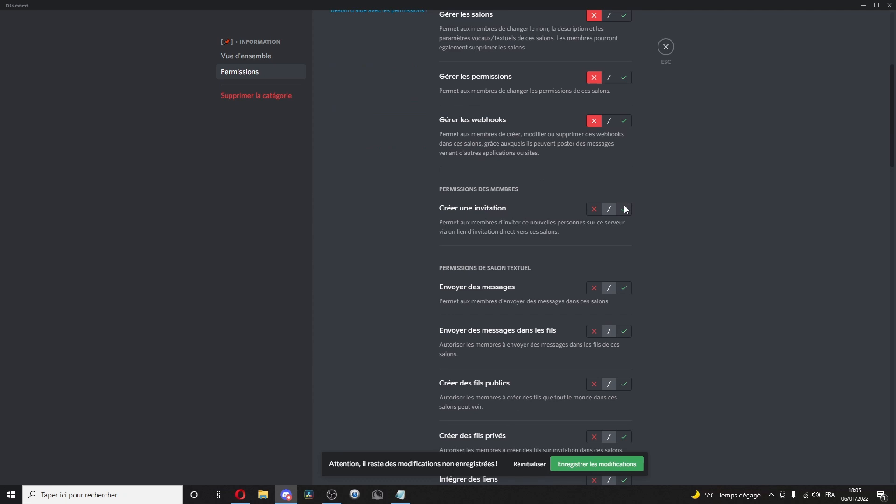
click(625, 209)
scroll(616, 204, down, 2)
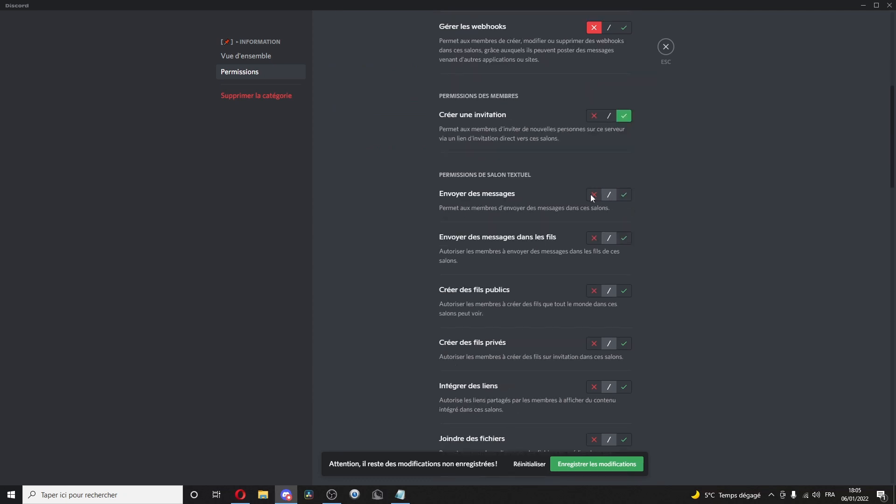
Deny Membre sending messages in channels and threads, creating public and private threads, Intégrer des liens and Joindre des fichiers
click(593, 196)
click(594, 238)
click(594, 290)
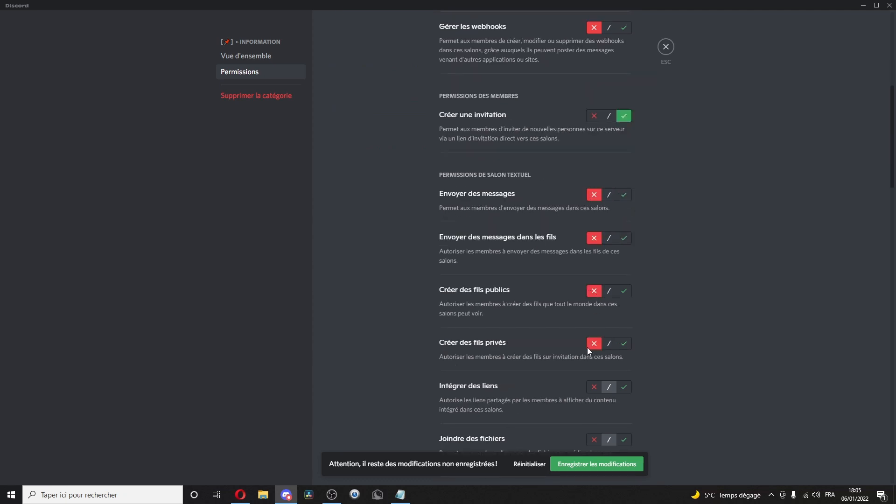
scroll(587, 347, down, 2)
click(595, 295)
click(595, 347)
scroll(582, 176, up, 1)
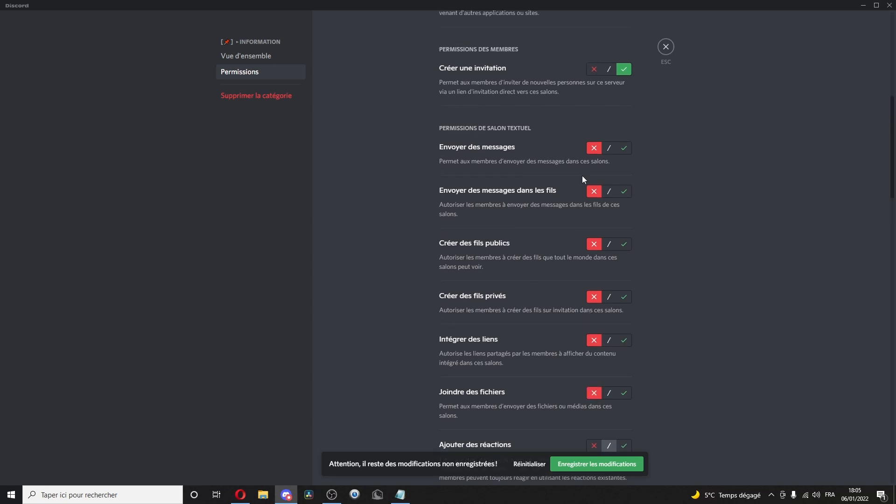
scroll(618, 294, down, 2)
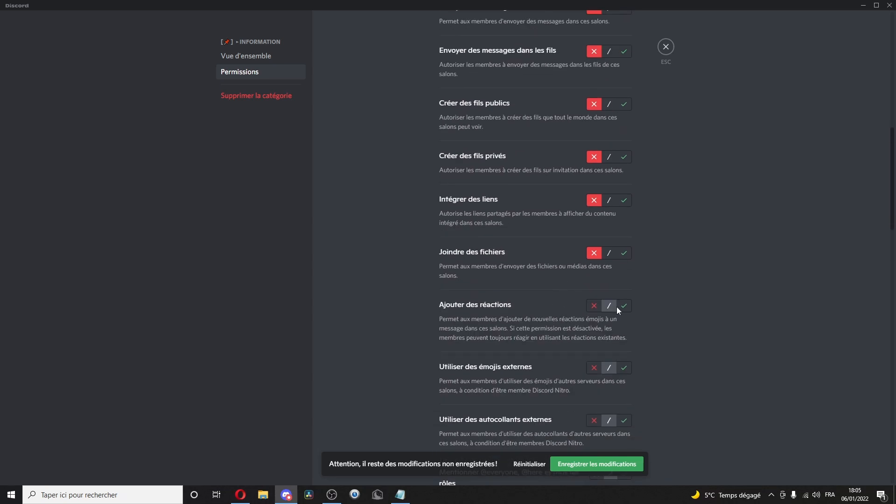
click(594, 307)
scroll(503, 326, down, 1)
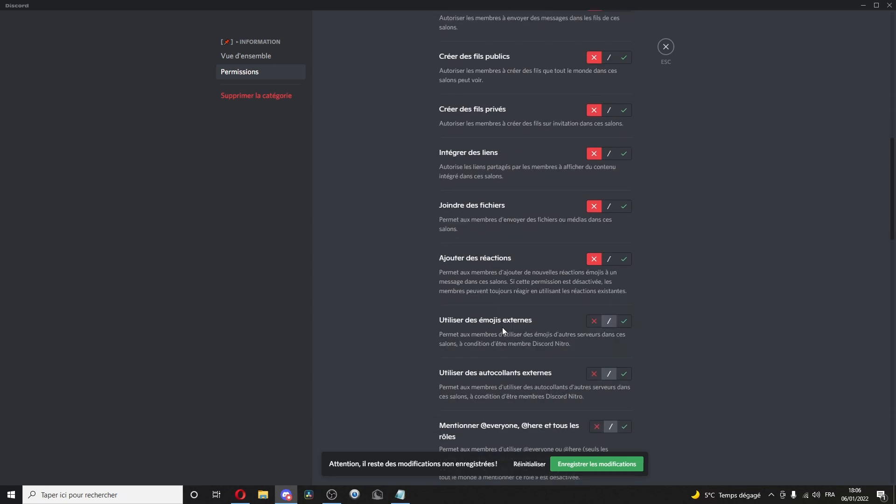
click(595, 321)
click(594, 374)
scroll(595, 355, down, 2)
click(597, 332)
scroll(595, 332, down, 2)
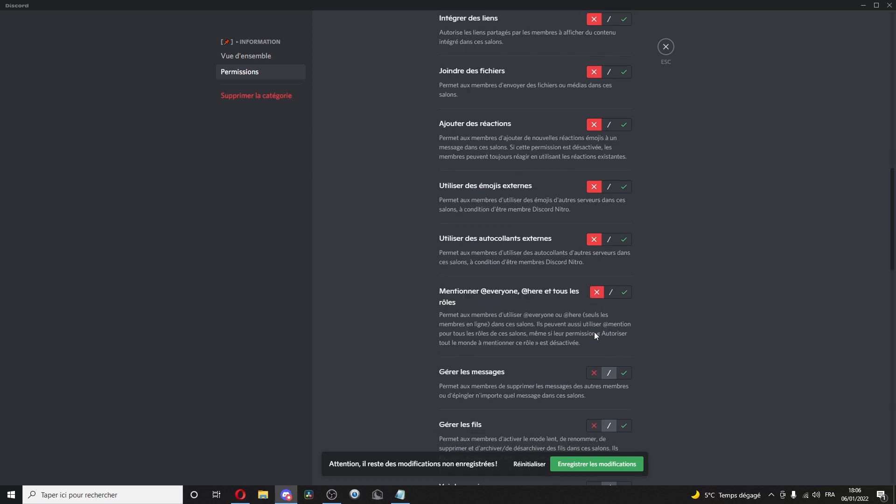
Deny Membre managing messages and threads, text-to-speech messages and application commands, allow Voir les anciens messages, and save the category permissions
click(594, 321)
click(594, 373)
scroll(594, 374, down, 1)
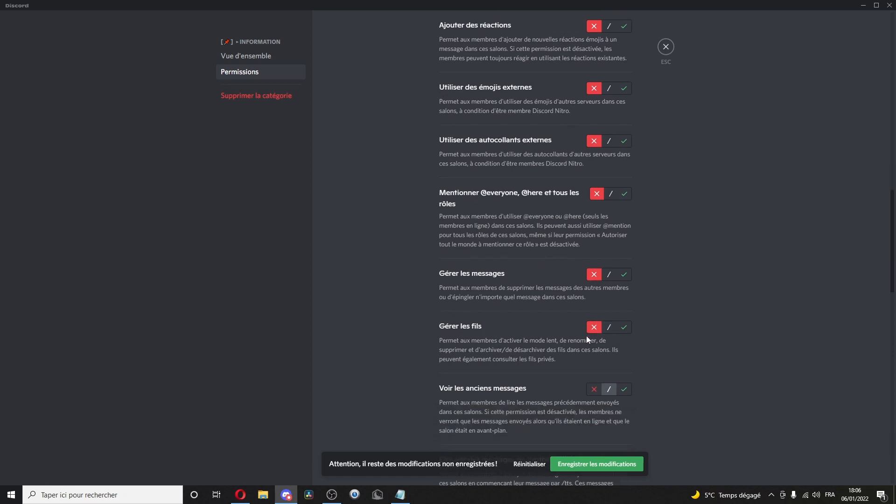
click(625, 388)
scroll(593, 402, down, 3)
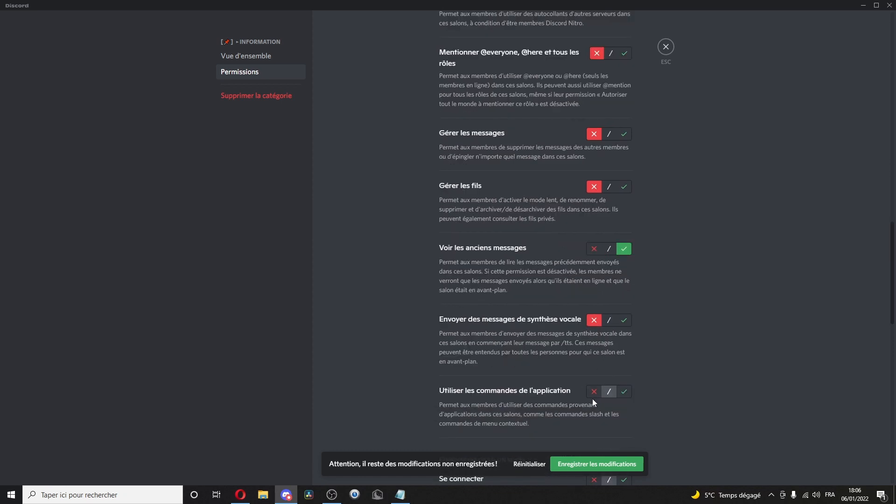
scroll(588, 394, down, 4)
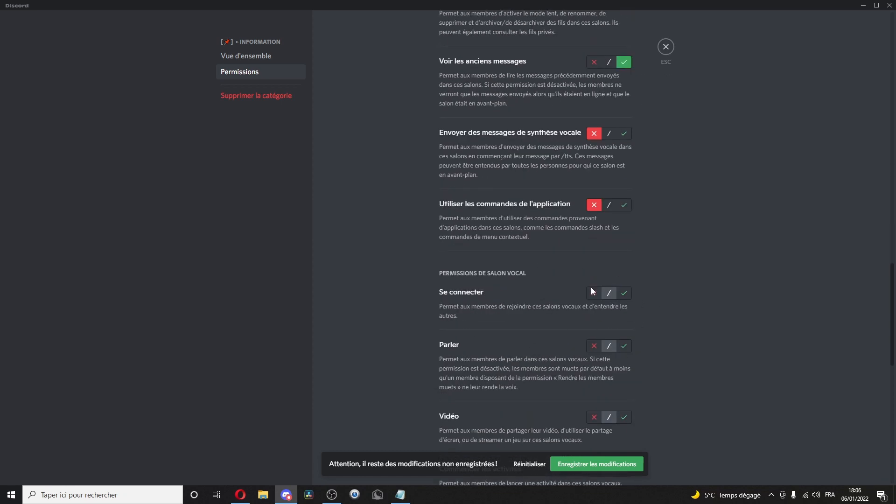
scroll(512, 437, up, 10)
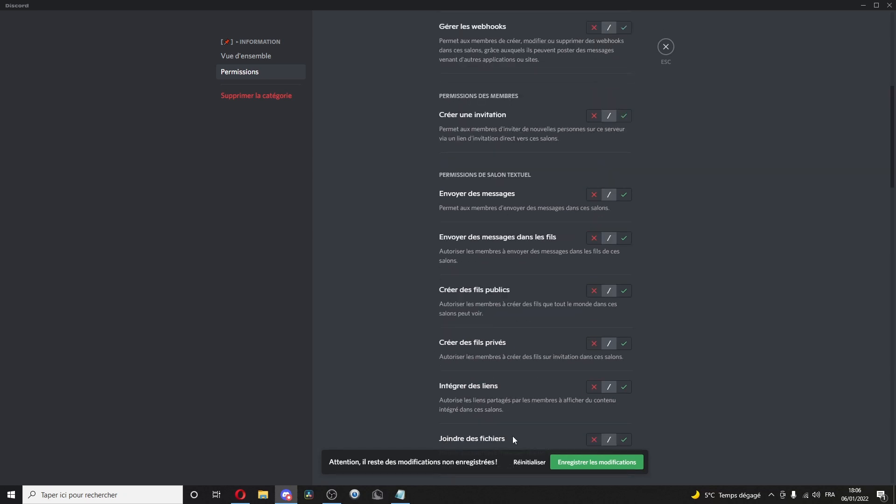
Examine the roles and members that can still be added to the Information category's permissions
click(420, 185)
scroll(368, 281, down, 5)
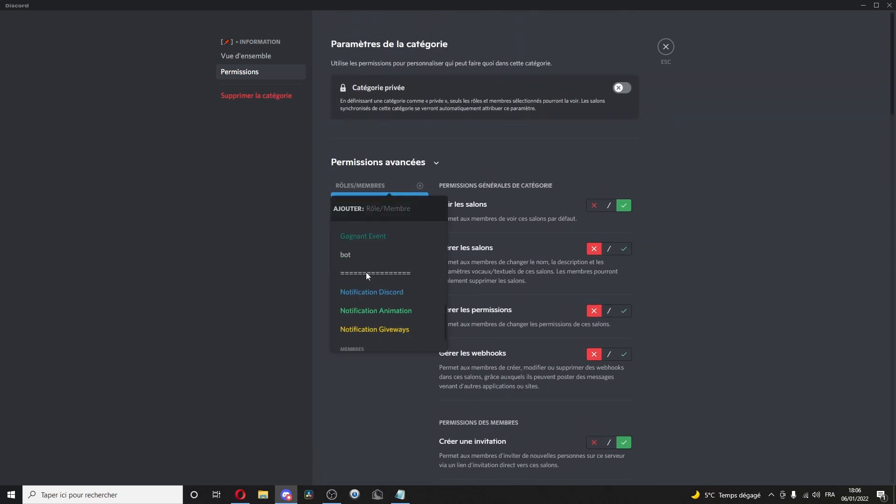
scroll(376, 301, up, 5)
scroll(372, 280, down, 3)
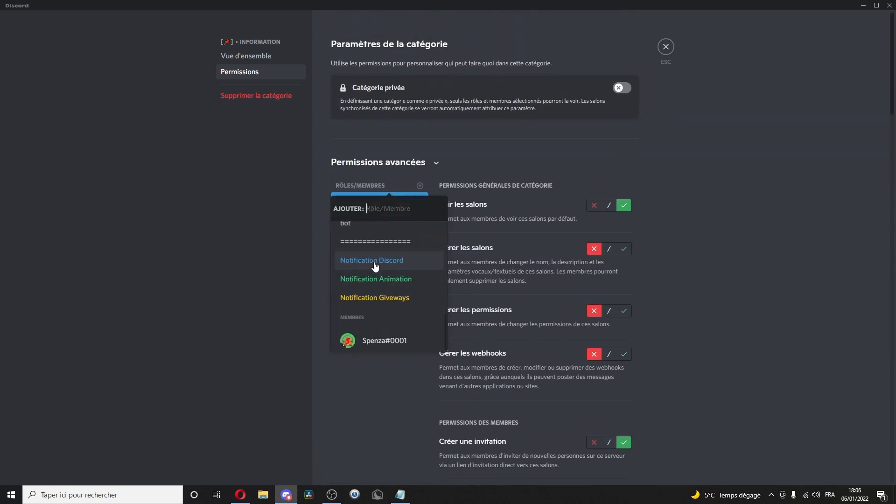
click(354, 373)
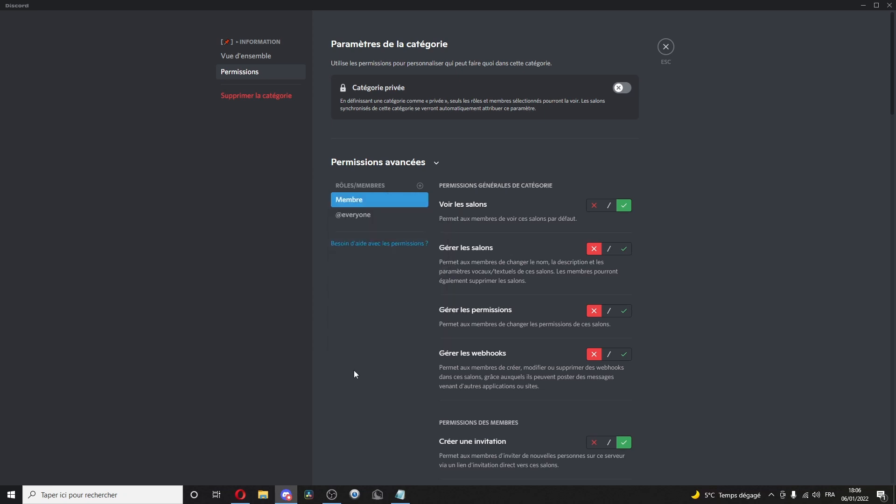
click(421, 185)
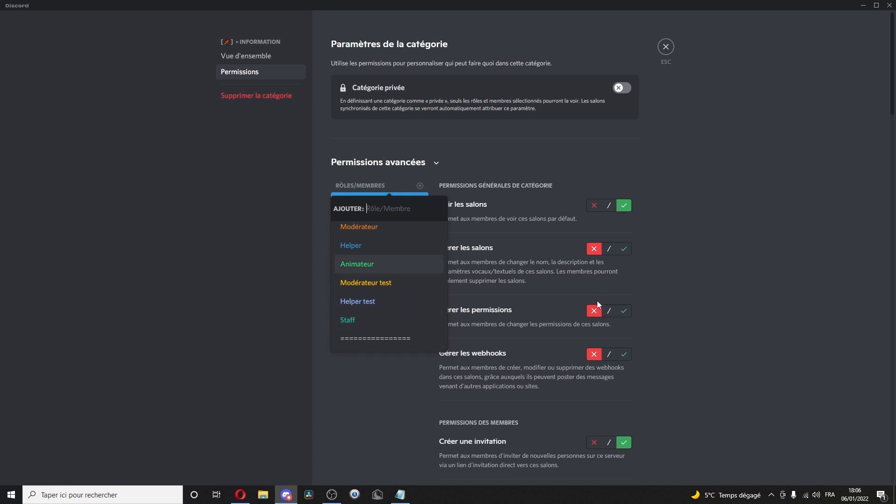
click(385, 228)
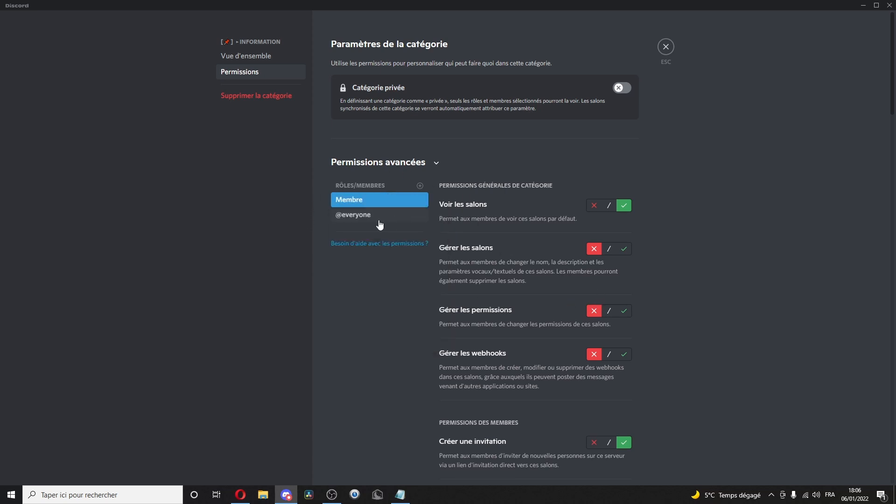
click(421, 186)
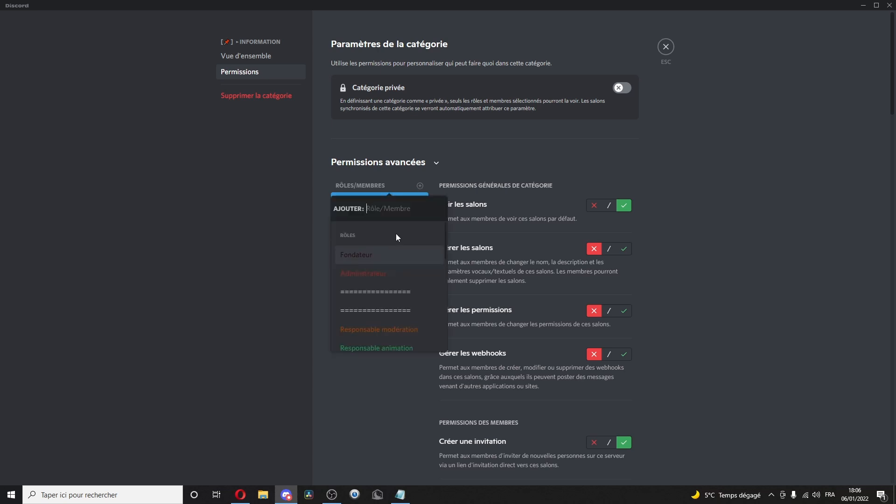
scroll(379, 236, down, 3)
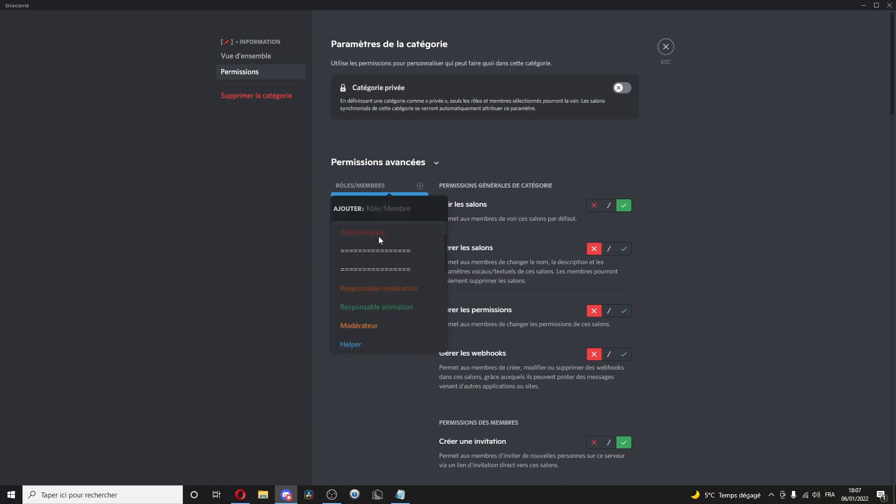
scroll(356, 254, down, 3)
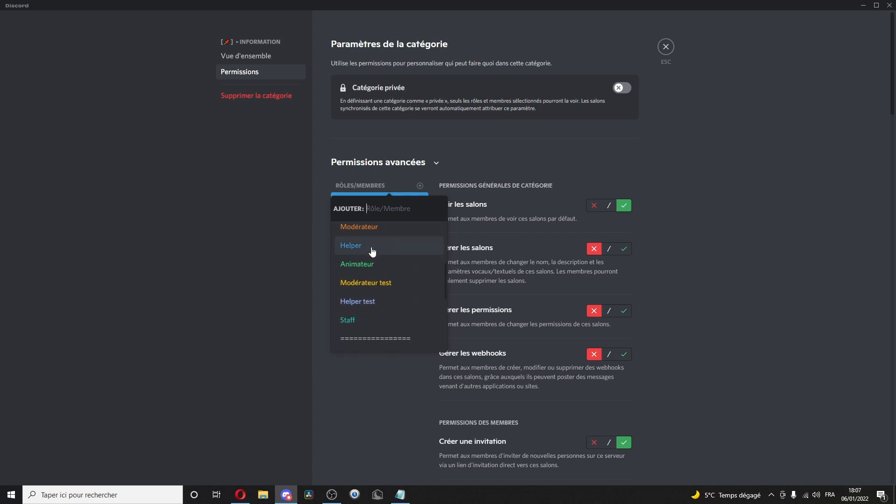
scroll(372, 252, down, 2)
click(488, 244)
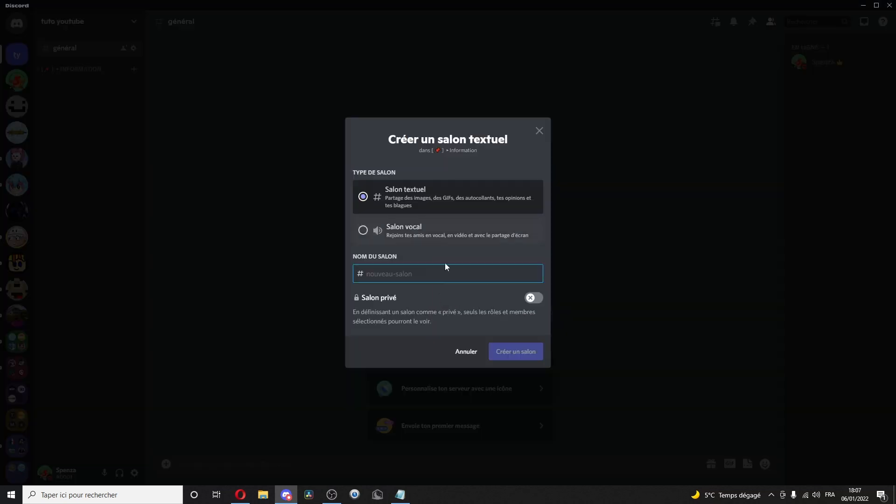
Create a non-private text channel named "reglement" in the Information category
click(169, 107)
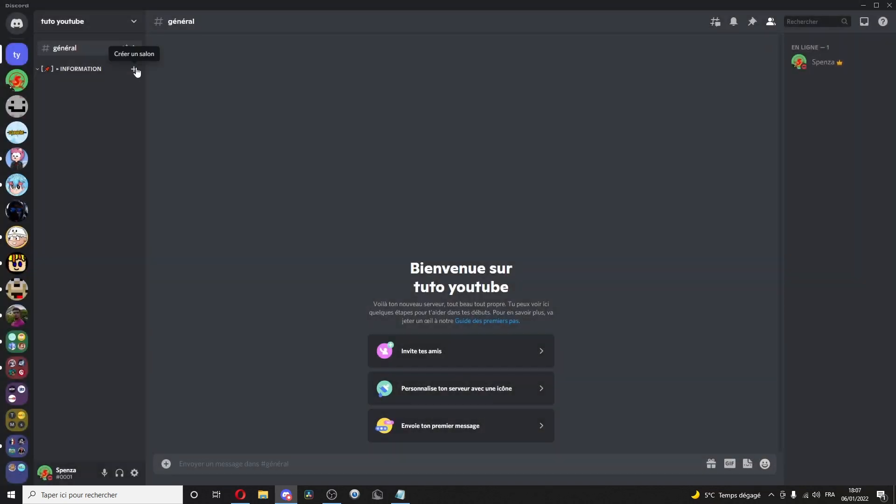
click(134, 69)
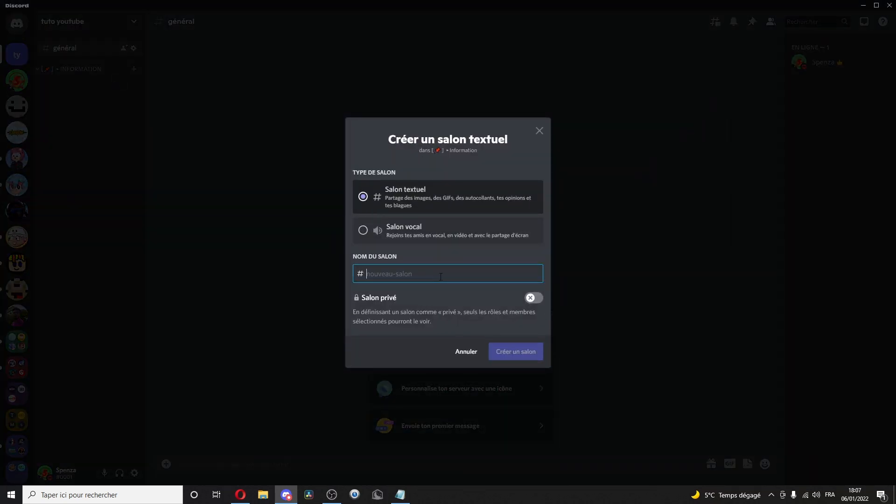
text(reglement)
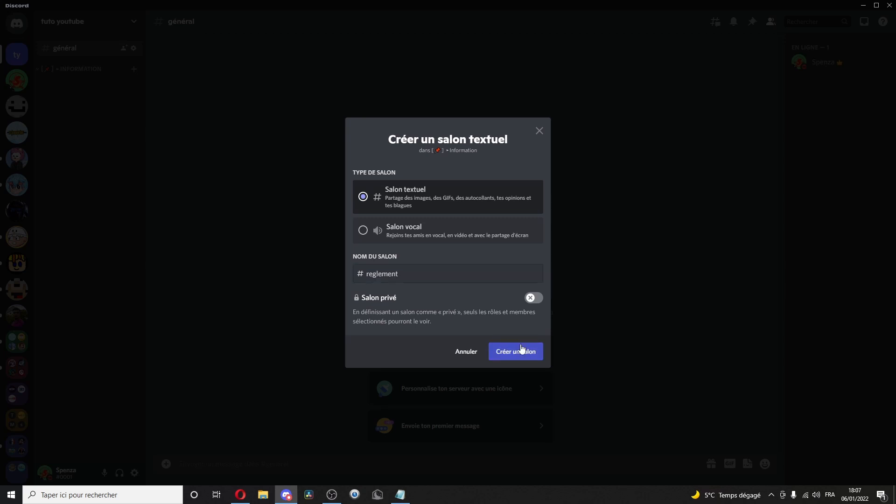
click(516, 351)
Review the reglement channel's Membre permissions, rename it "【📜】 règlement" and set the topic "Toutes les règles importantes a respecter sur le serveur."
click(132, 85)
click(240, 72)
click(374, 225)
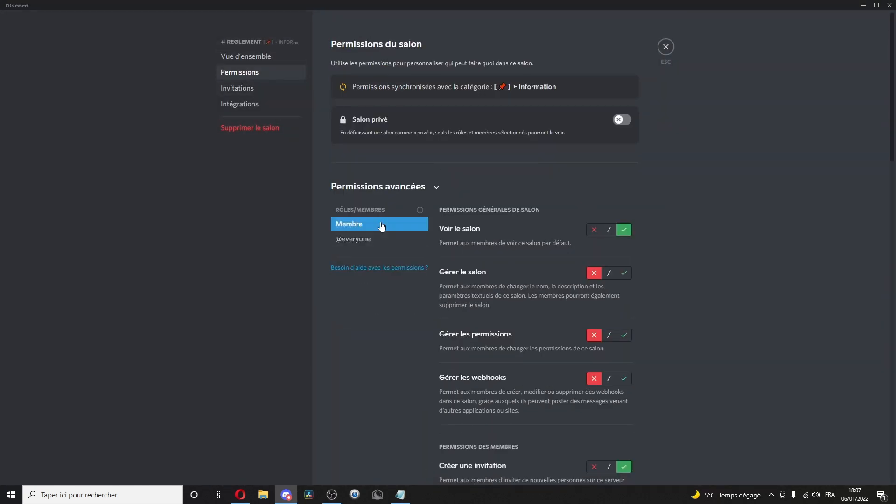
scroll(504, 210, down, 5)
scroll(513, 180, down, 10)
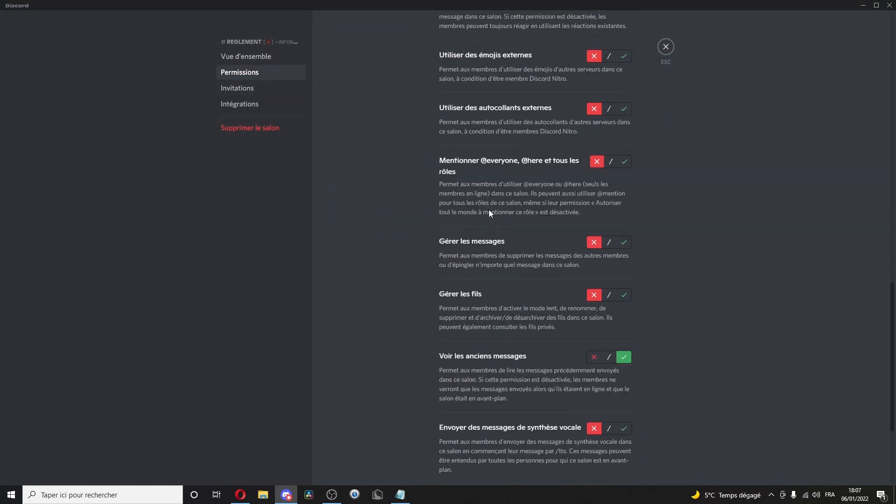
click(247, 56)
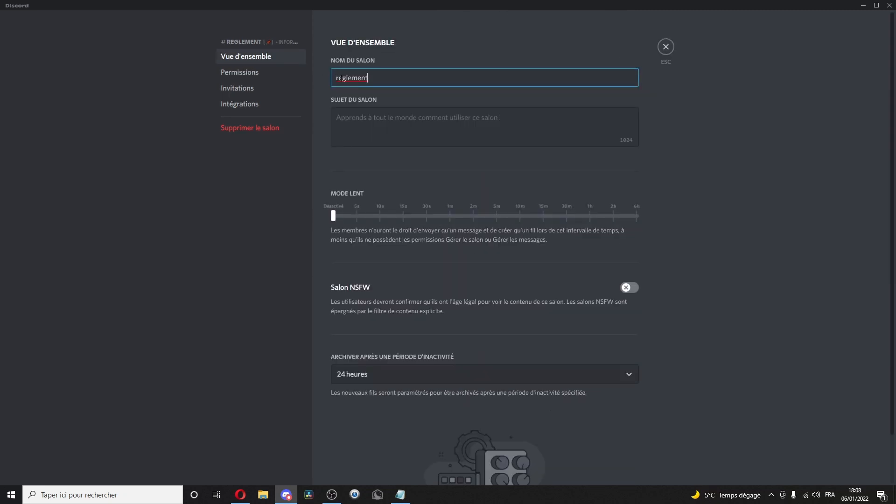
text(【📜】)
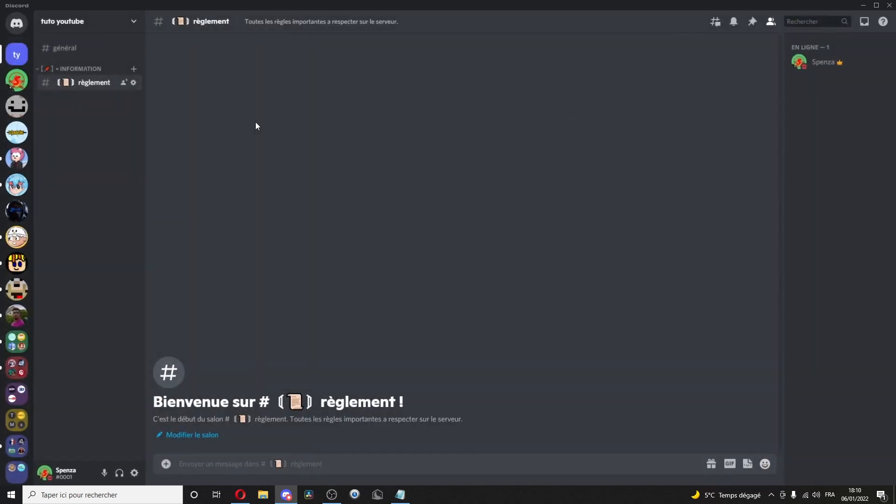
Create the text channel "【👋】 bienvenue" in the Information category with the topic "Liste des personnes ayant rejoins le serveur."
click(135, 73)
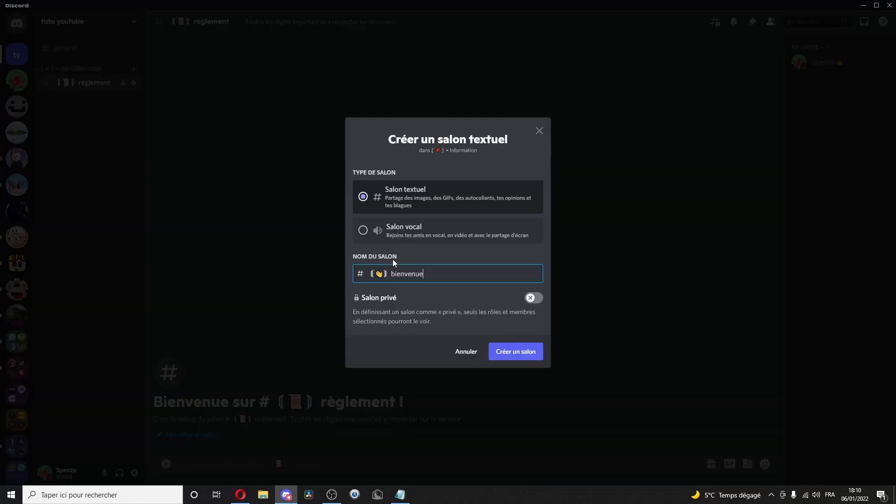
key(Return)
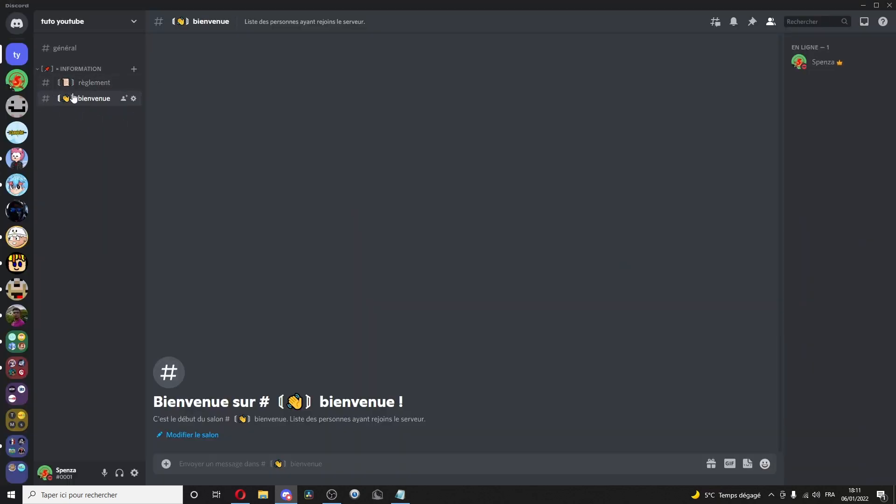
Create the text channel "【📢】 annonces" in the Information category with the topic "Les annonces du serveur seront faites ici."
click(134, 70)
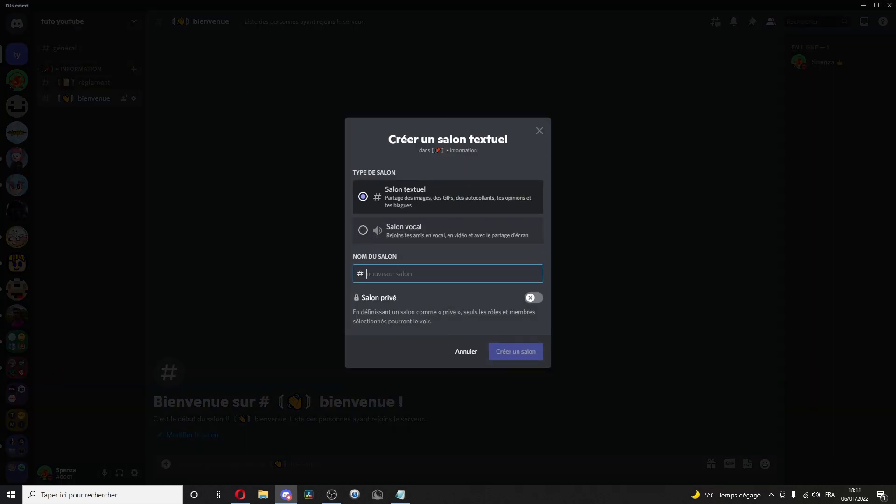
text(【📢】 annonces)
click(516, 352)
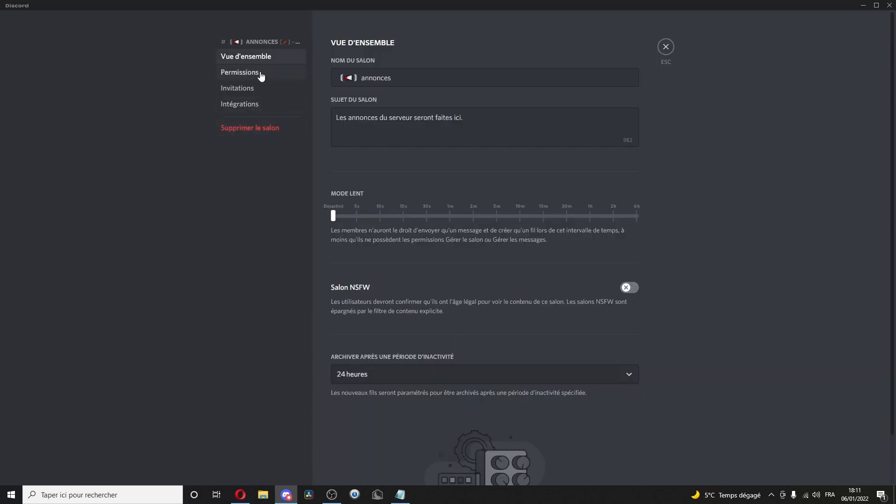
click(261, 73)
click(420, 209)
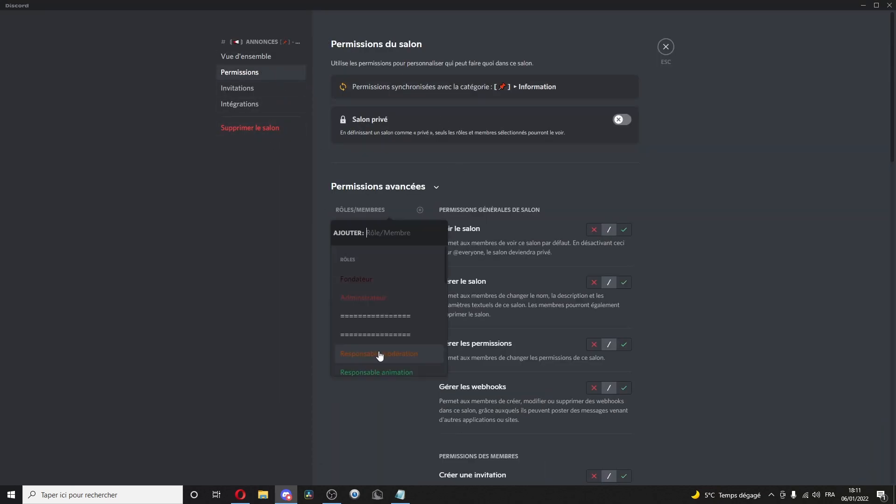
click(380, 355)
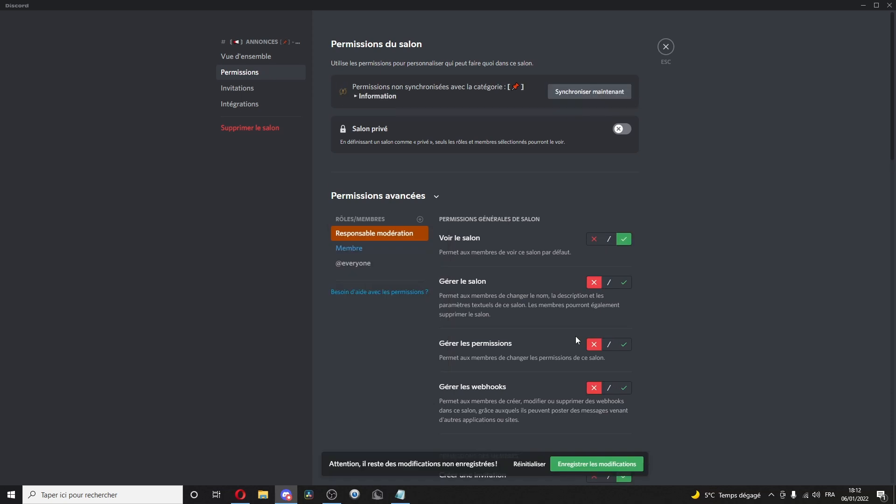
scroll(537, 252, down, 6)
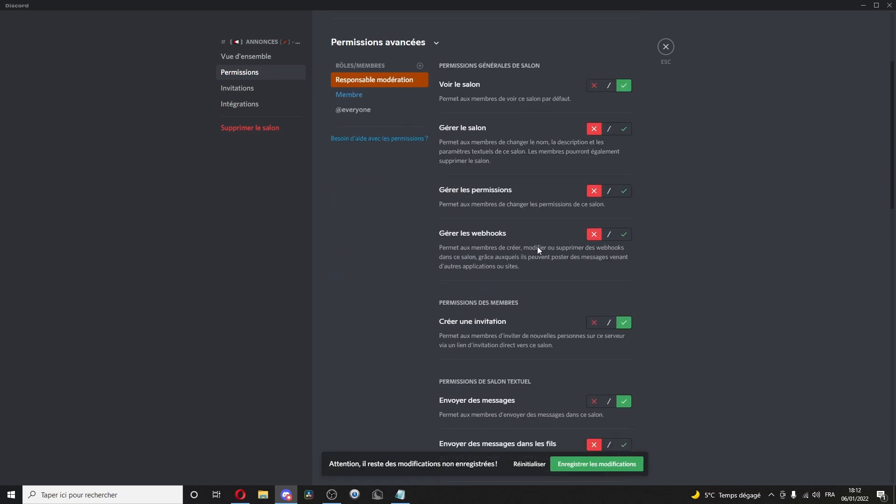
scroll(564, 270, down, 5)
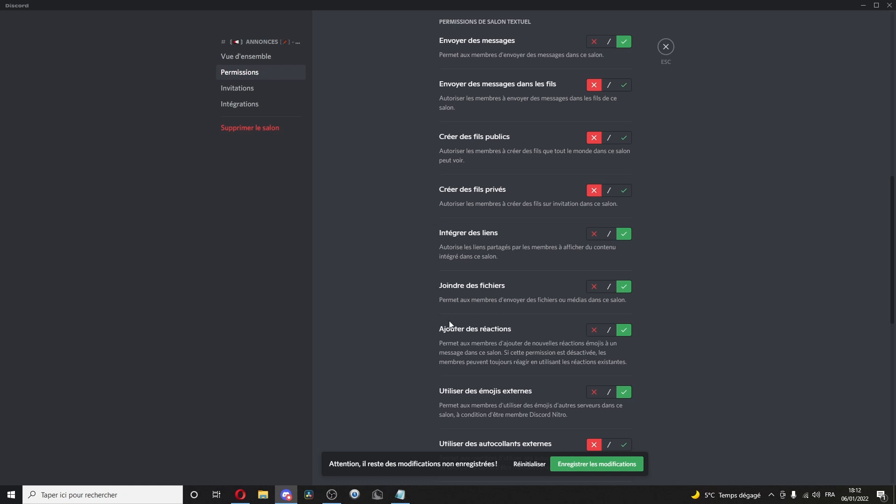
scroll(529, 391, down, 1)
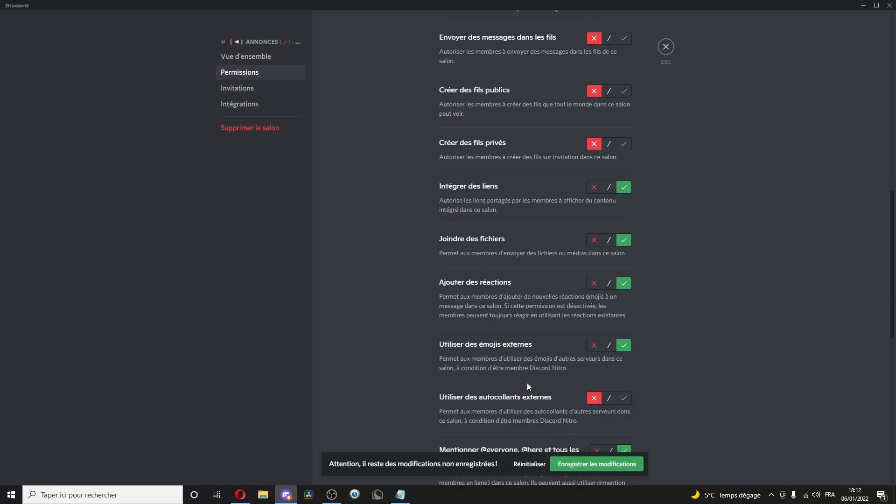
scroll(528, 384, down, 2)
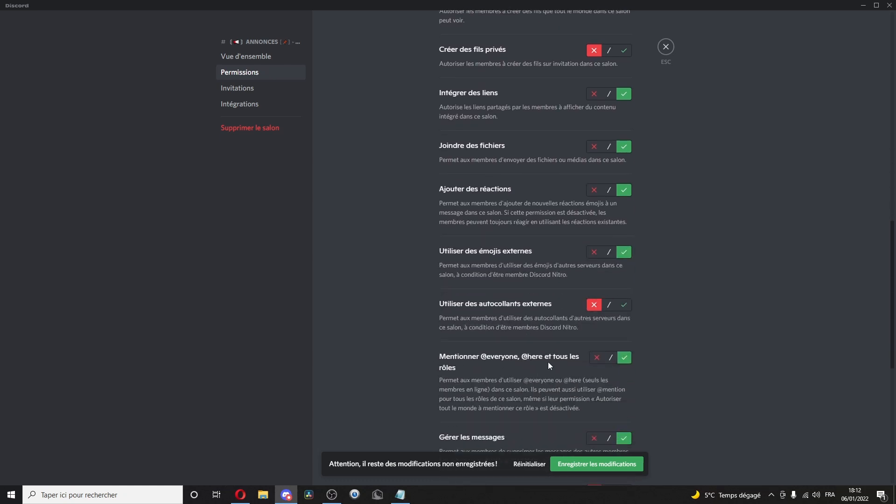
scroll(548, 362, down, 4)
scroll(604, 341, up, 15)
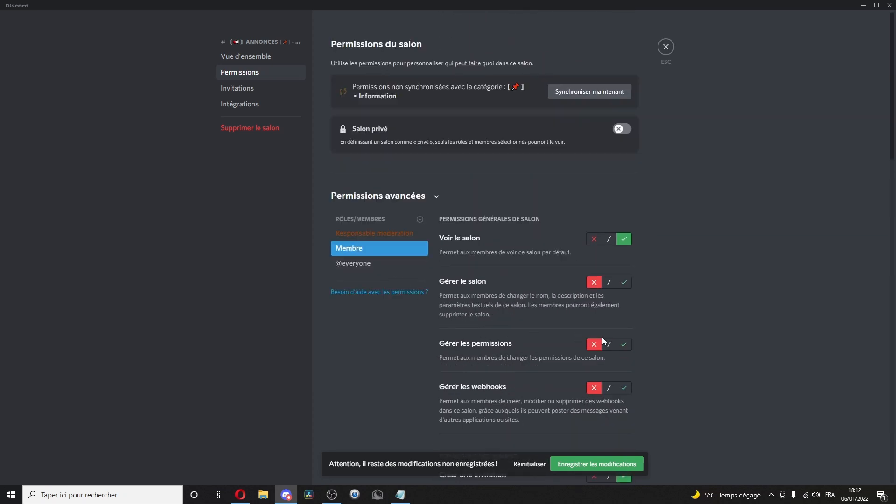
Allow the Membre role to add reactions in the annonces channel and leave its settings
scroll(604, 341, down, 12)
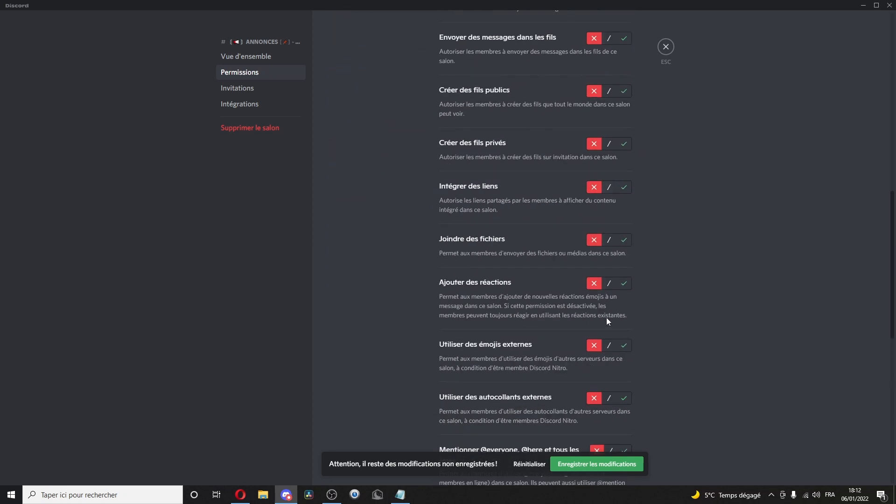
click(624, 284)
key(Escape)
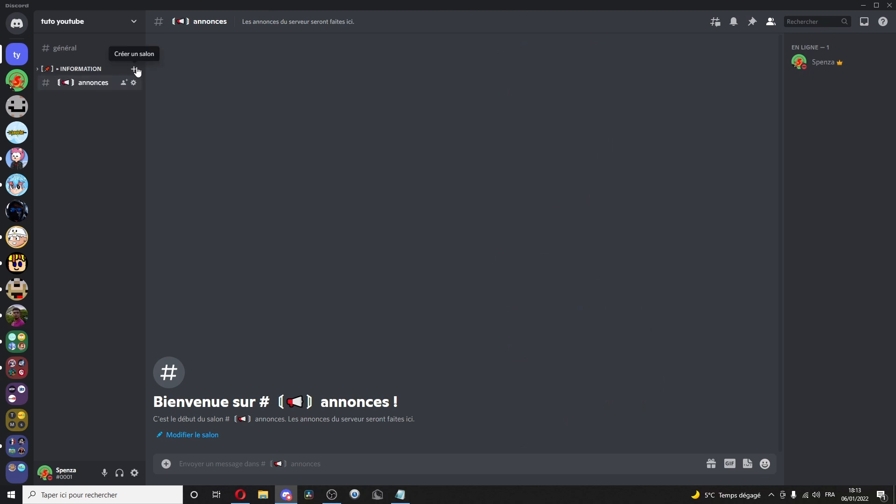
Create the text channel "【🎭】 rôles" in the Information category
click(119, 71)
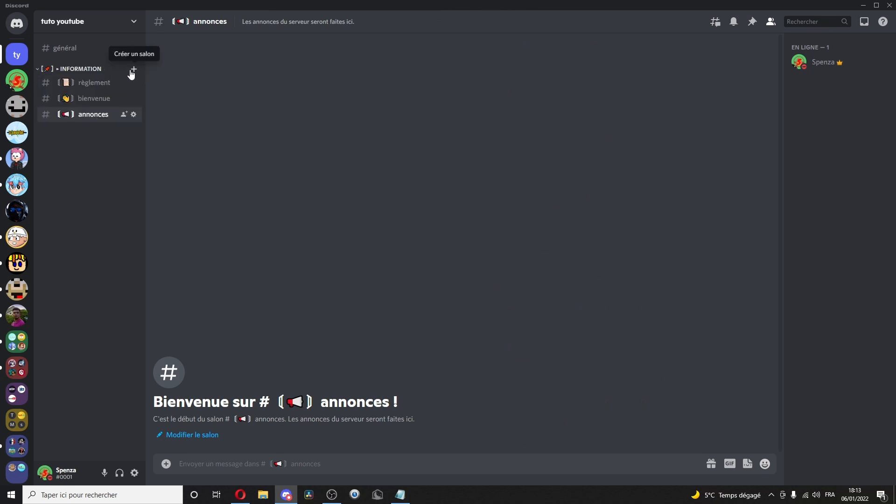
click(133, 69)
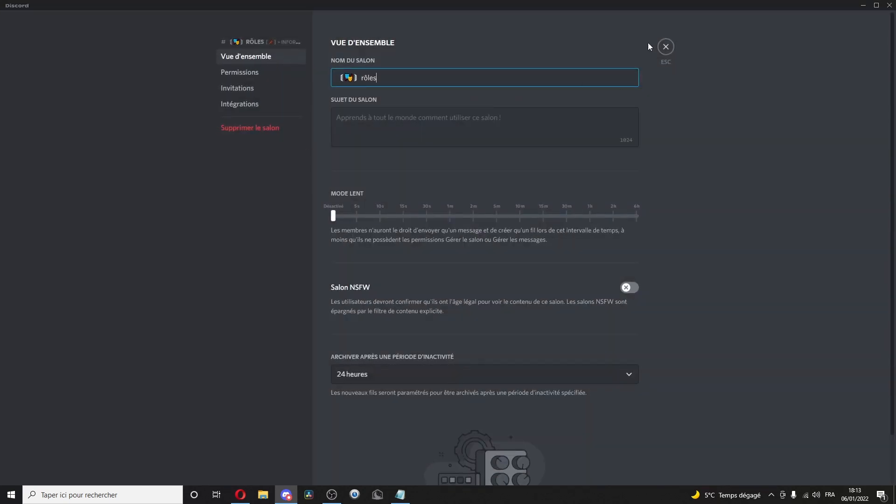
click(665, 45)
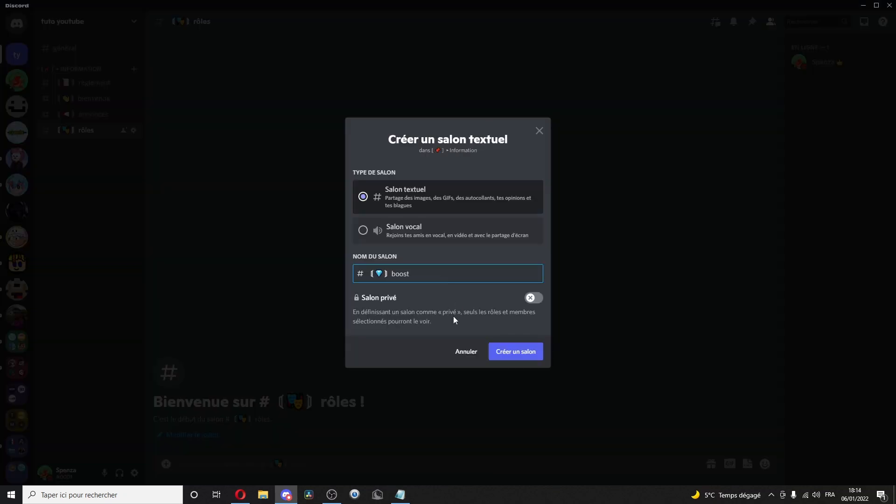
Create the non-private text channel "【💎】 boost" in the Information category and review its Membre permissions
click(516, 353)
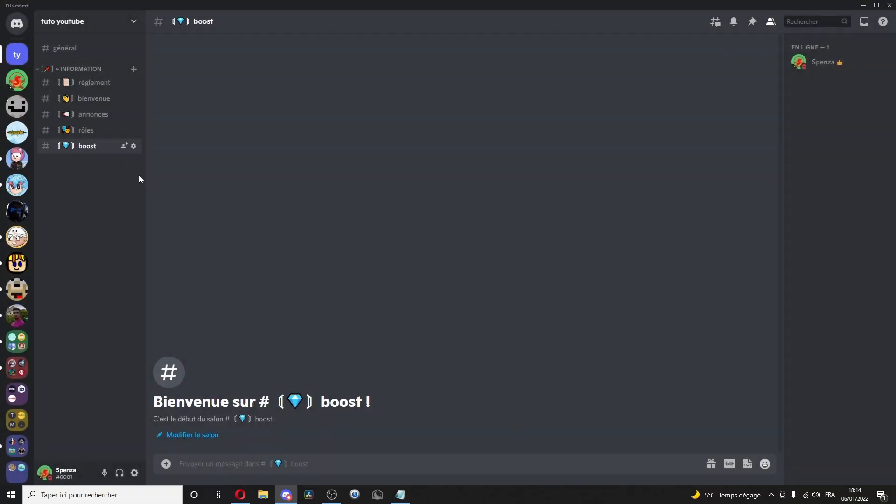
click(134, 145)
click(239, 72)
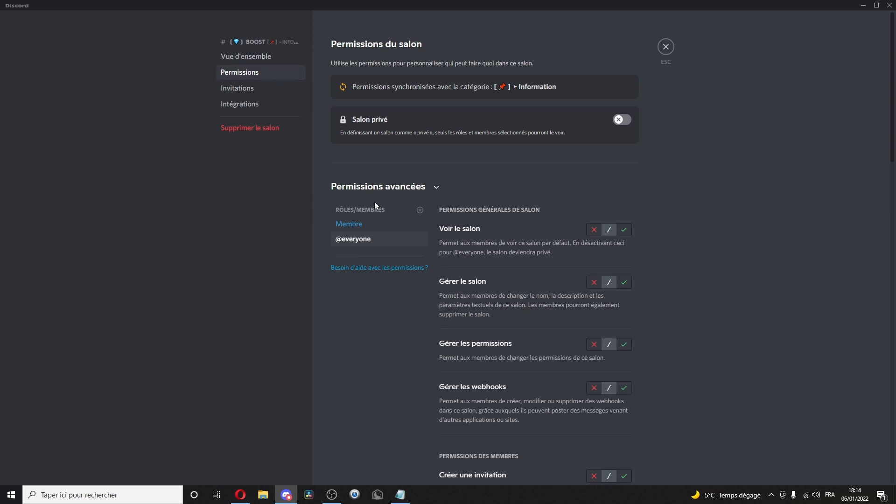
click(369, 224)
scroll(514, 262, down, 10)
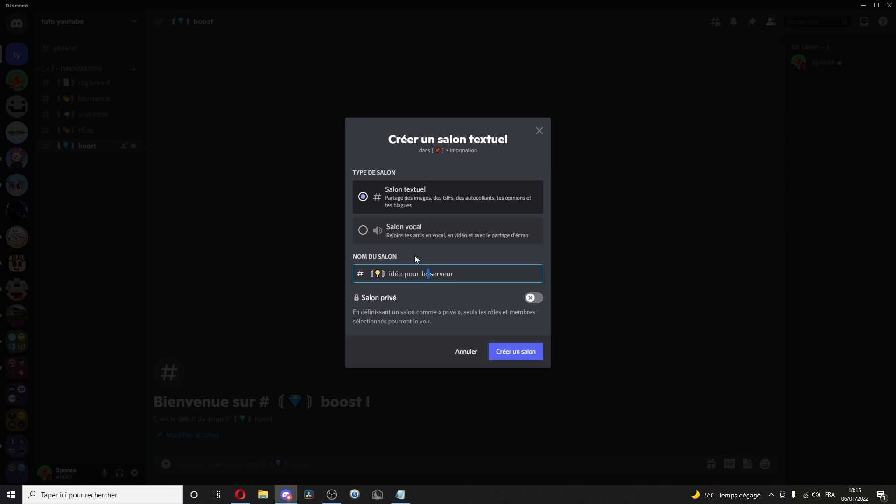
Create the non-private text channel "【💡】 idée-pour-le-serveur" in the Information category
click(522, 298)
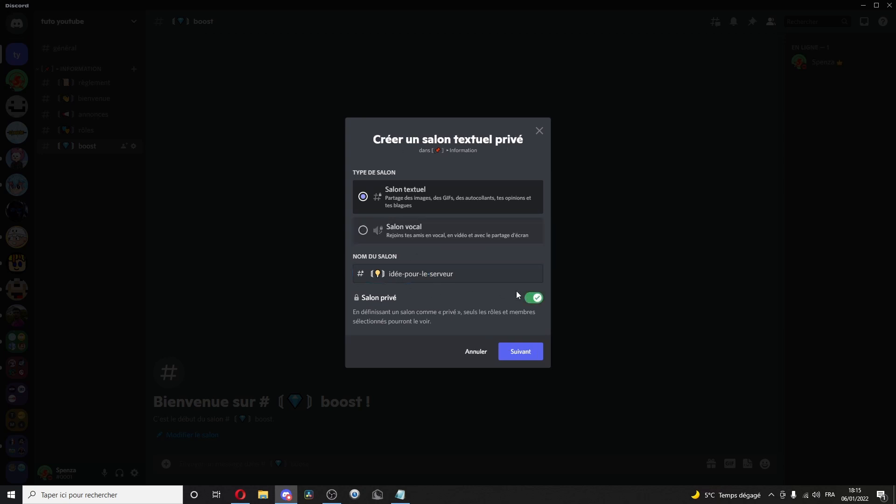
click(522, 298)
triple_click(423, 273)
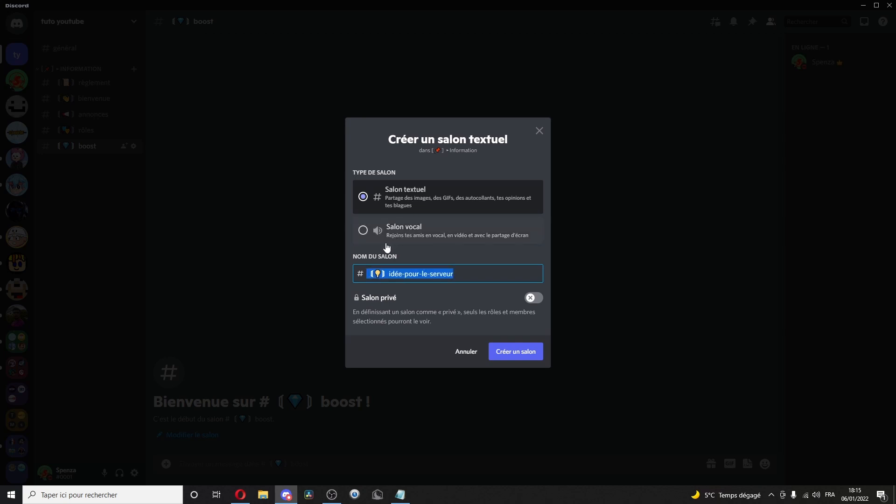
key(Return)
Allow the Membre role to send messages and add reactions in the idée-pour-le-serveur channel, keeping links, files and threads denied
click(134, 162)
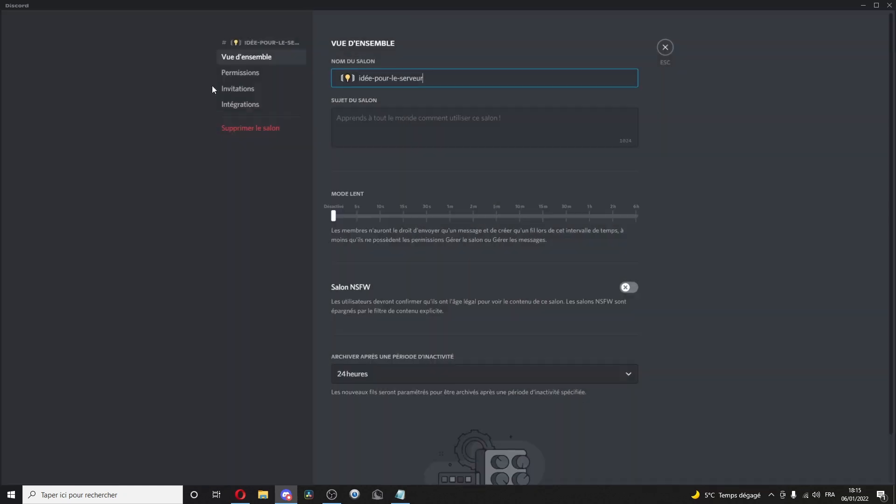
click(250, 75)
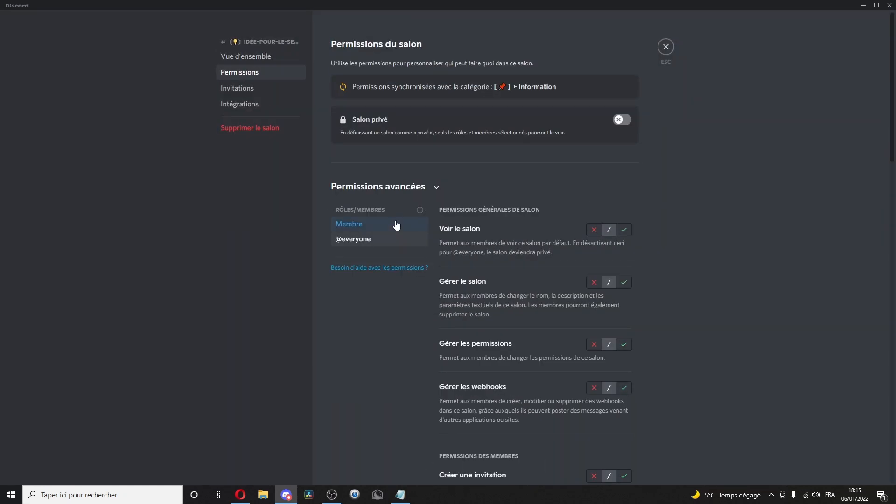
click(367, 229)
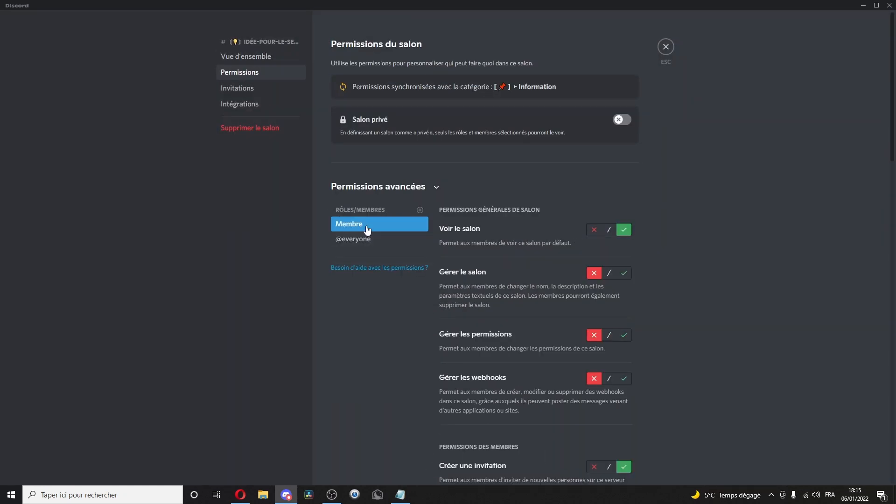
scroll(492, 162, down, 8)
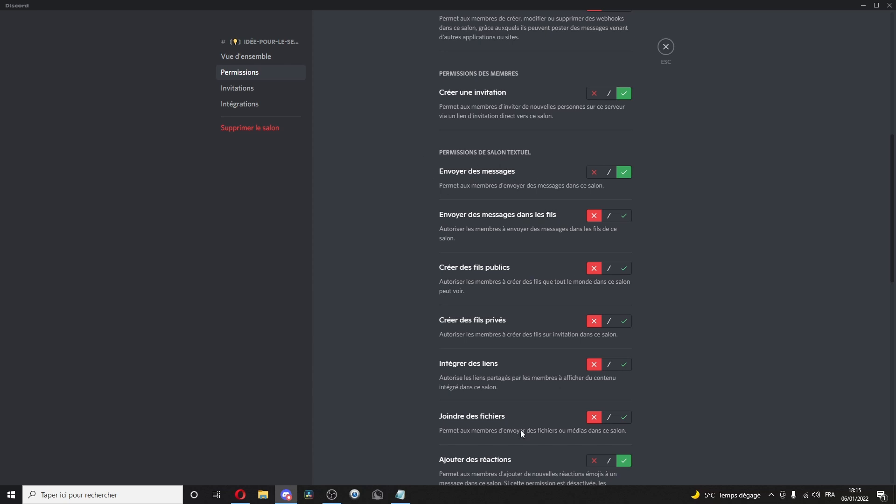
scroll(444, 401, up, 8)
Add Modérateur to the idée-pour-le-serveur permissions, allowing reactions, message management and message history, and bring up the list for adding another role
click(420, 219)
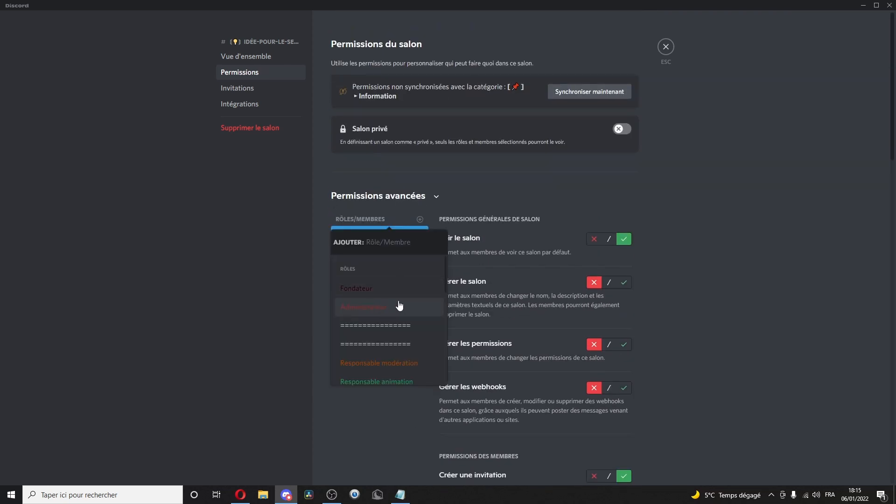
scroll(414, 301, down, 2)
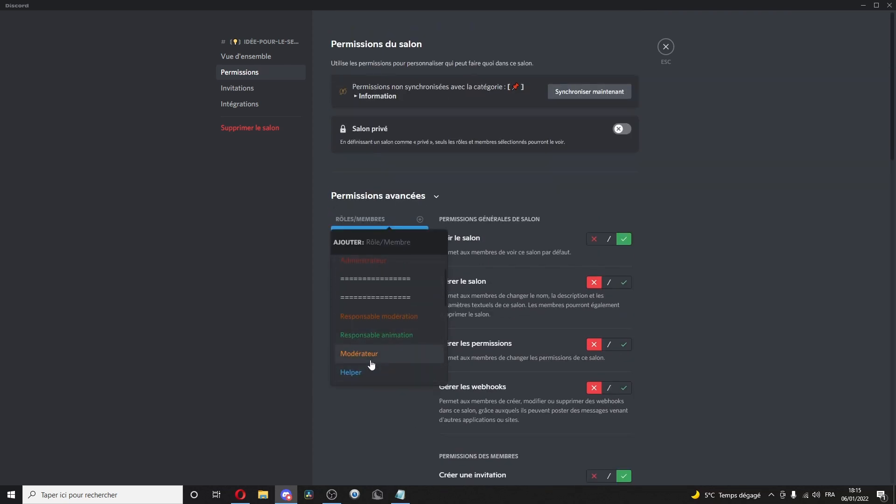
click(397, 358)
scroll(588, 399, down, 10)
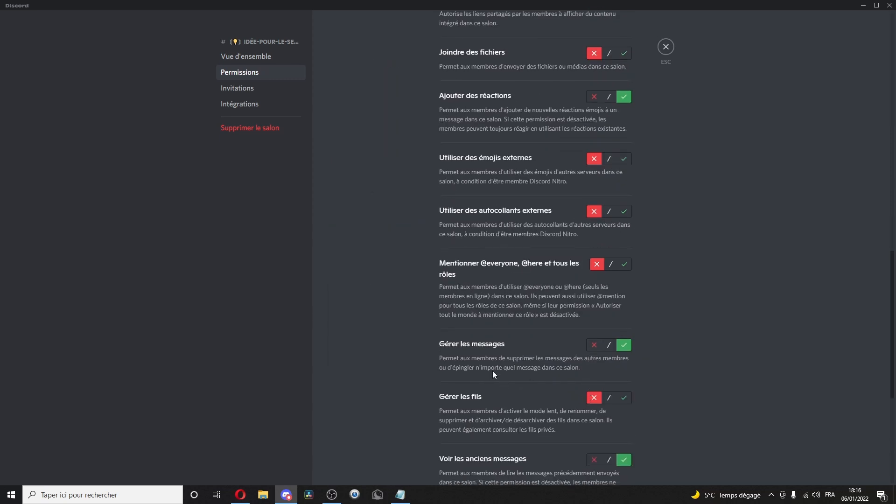
scroll(495, 345, up, 15)
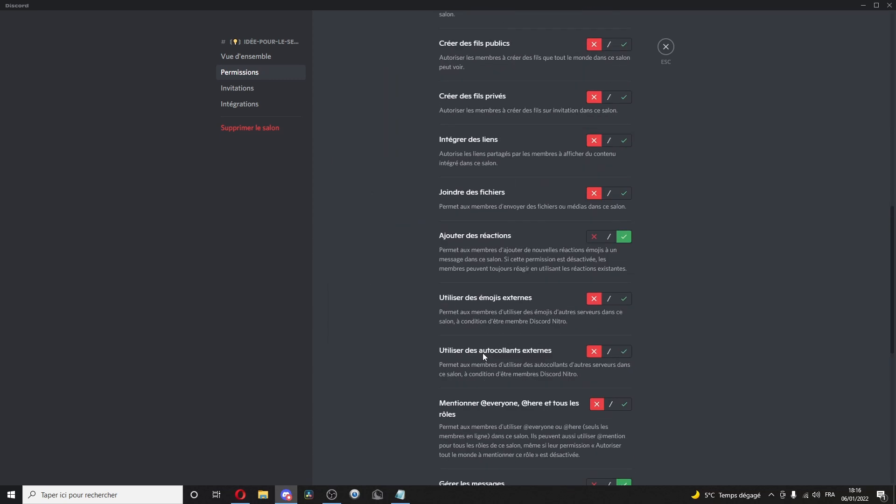
click(420, 174)
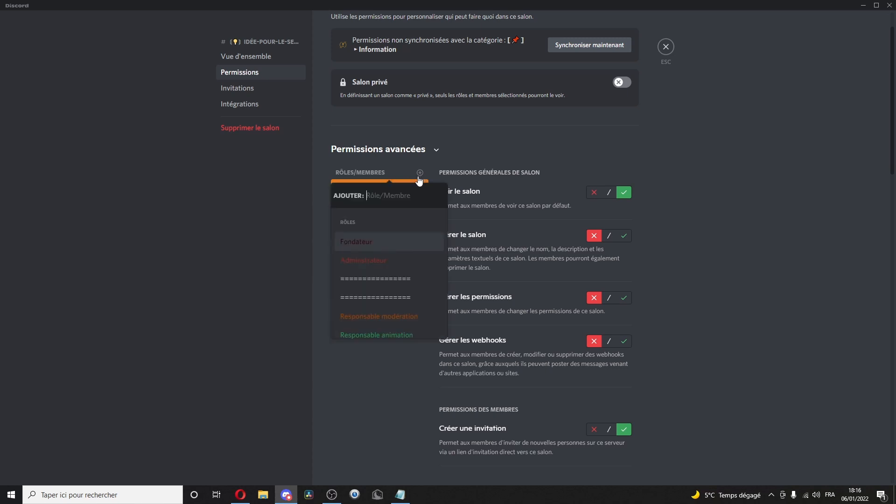
scroll(371, 257, down, 2)
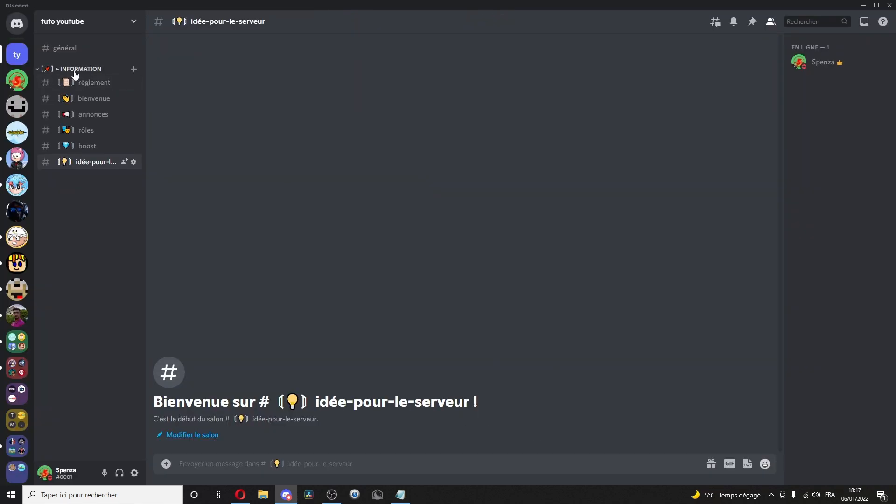
Open the règlement channel and examine the example rules message on the existing community server, especially the first rule and its Discord terms link
click(93, 83)
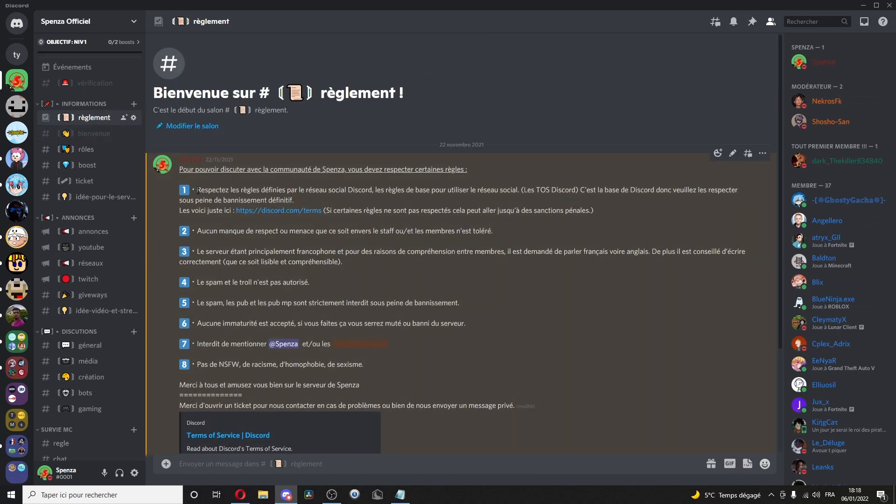
drag(197, 190, 201, 190)
click(202, 191)
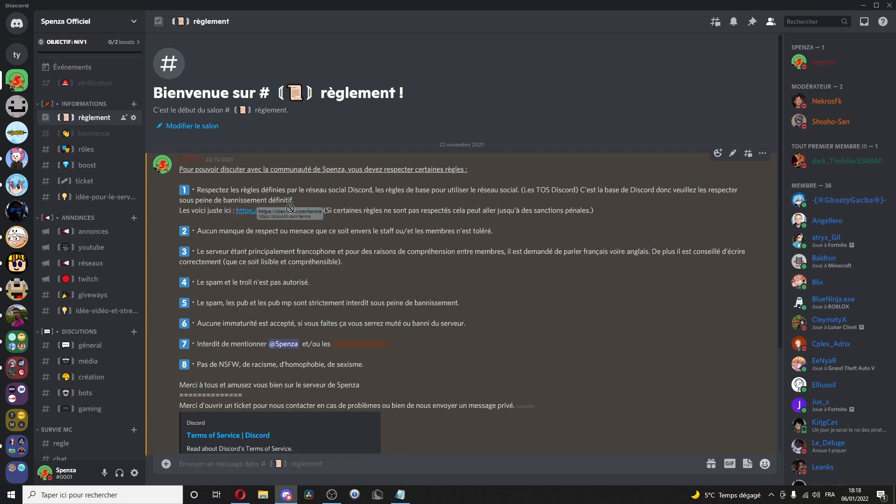
drag(323, 212, 237, 212)
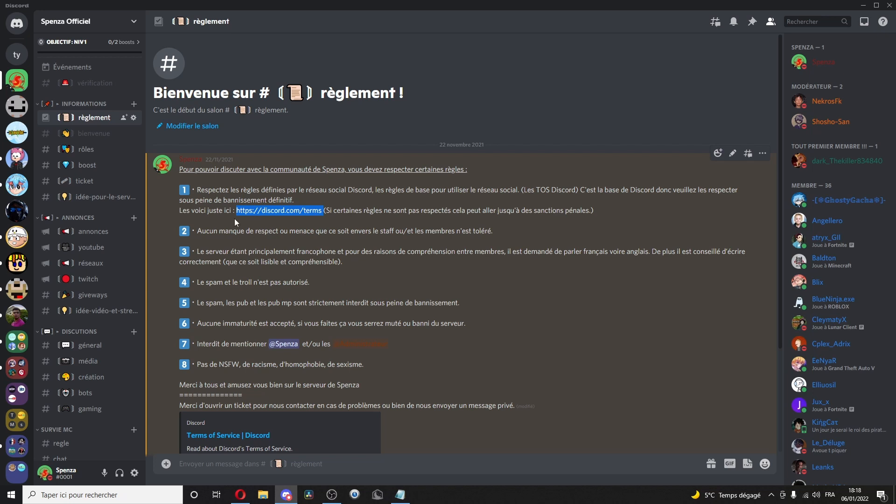
click(198, 189)
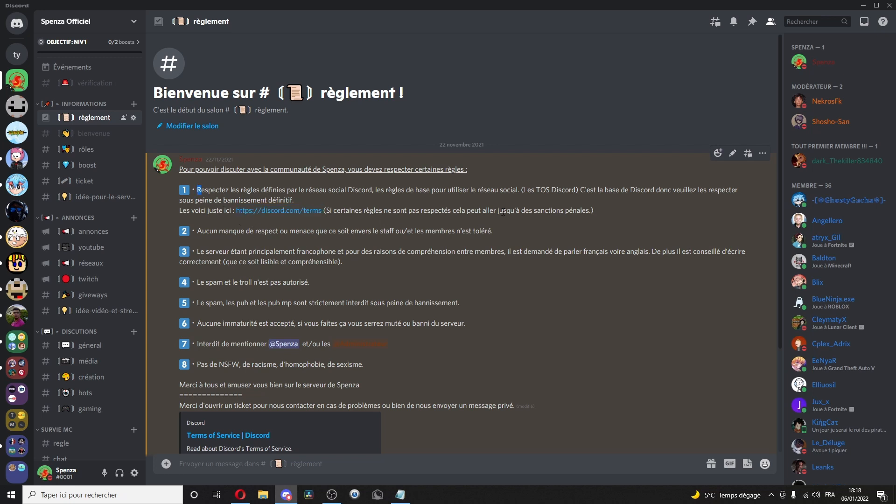
triple_click(402, 210)
click(277, 186)
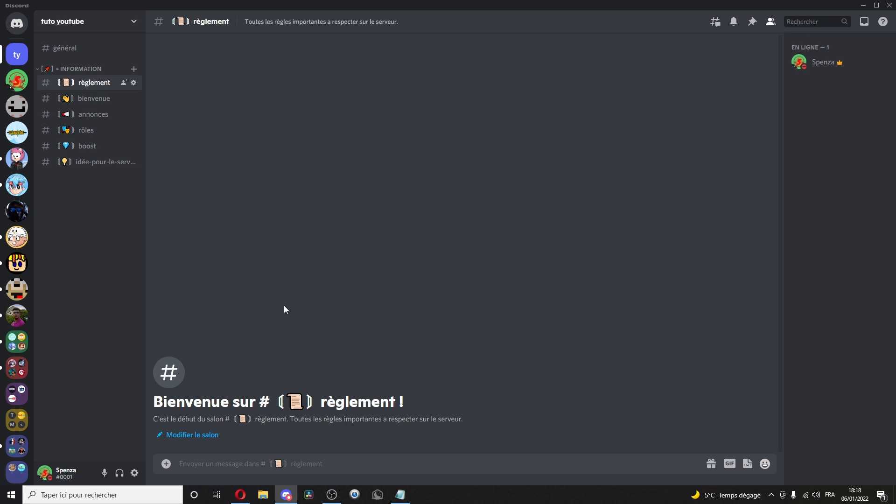
Look through the new bienvenue, annonces and rôles channels in the Information category
click(94, 98)
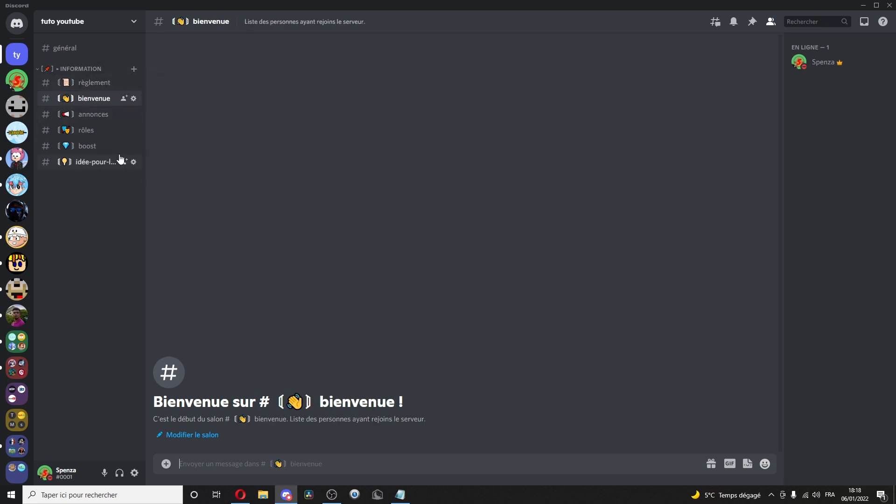
click(85, 129)
click(92, 114)
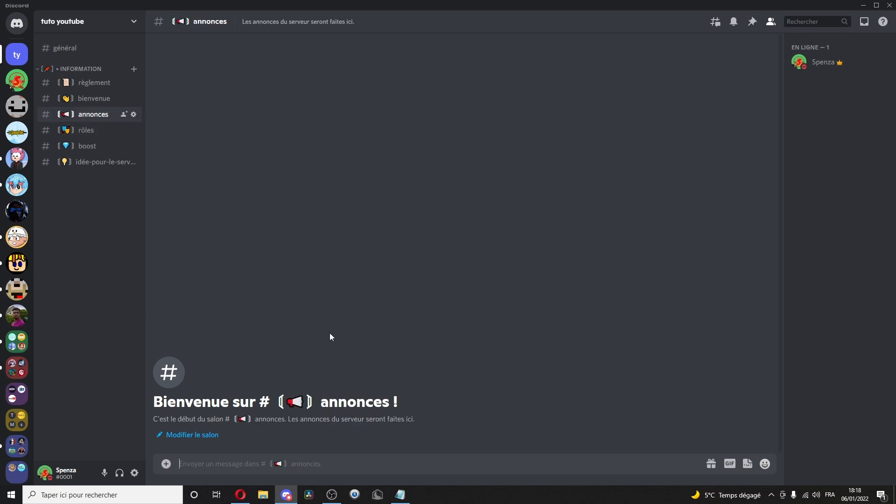
key(alt+Down)
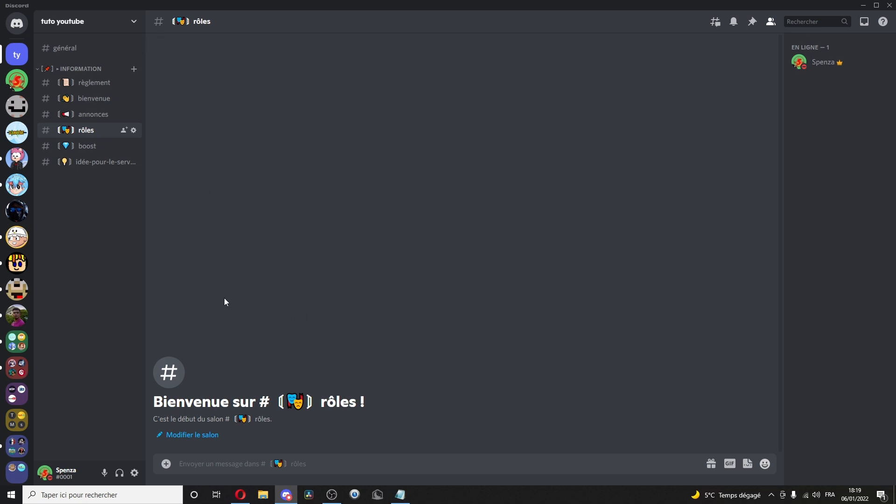
Set the server's system messages channel to the boost channel in the Information category
key(alt+Down)
click(102, 21)
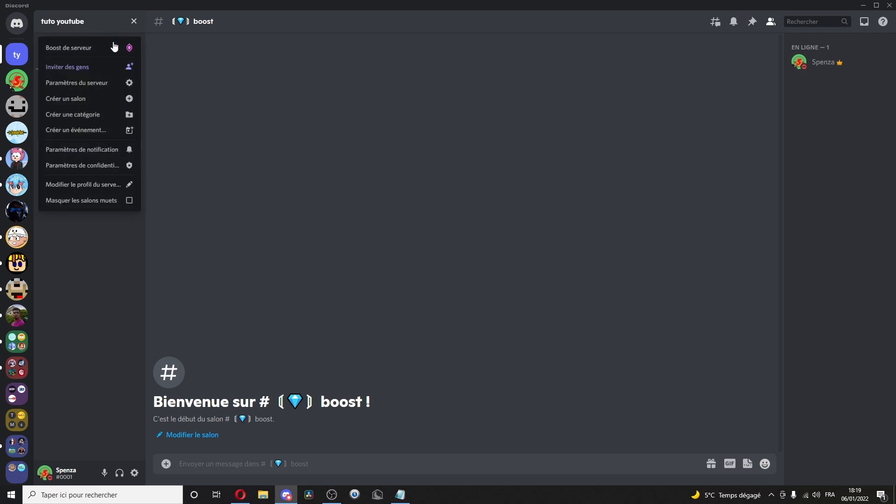
click(98, 82)
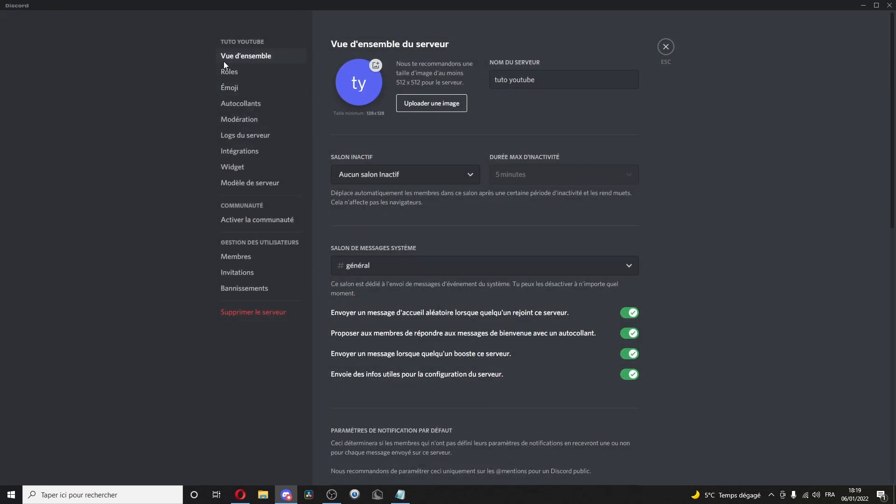
click(401, 264)
click(402, 264)
click(421, 270)
scroll(391, 348, down, 1)
click(394, 399)
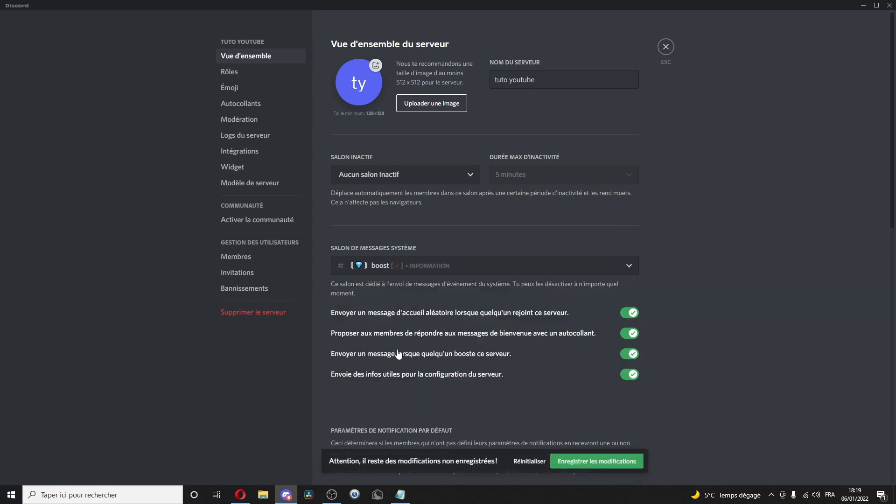
Turn off random welcome messages, sticker replies to welcomes and server setup tips, keeping only the boost messages
click(630, 313)
click(629, 333)
click(630, 372)
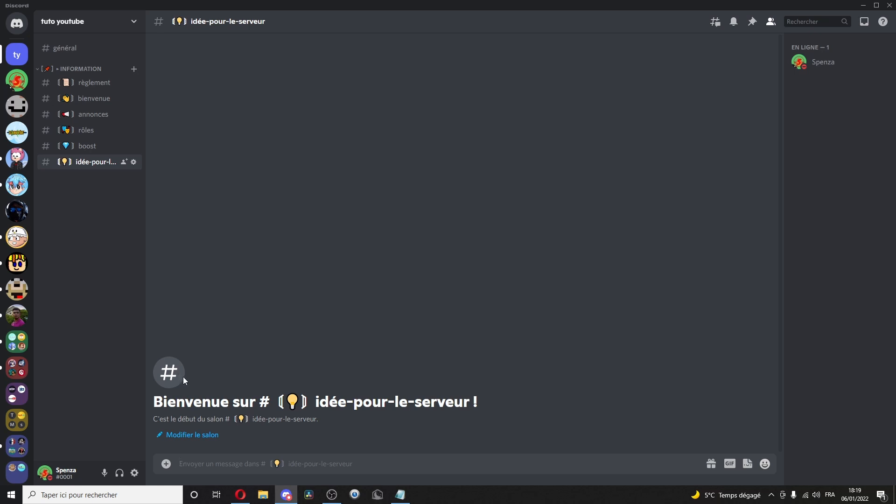
Create a new category named "[💬] ▸ Discutions" without making it private
right_click(91, 250)
click(111, 296)
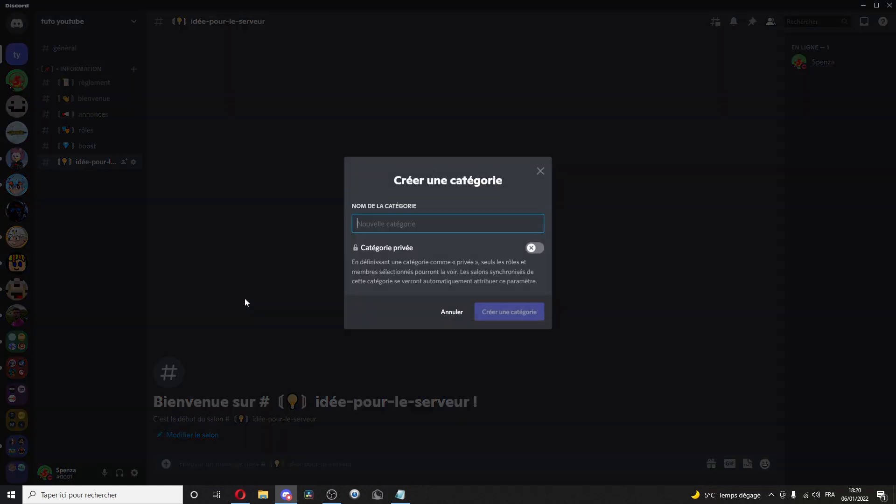
text([💬] • Discutions)
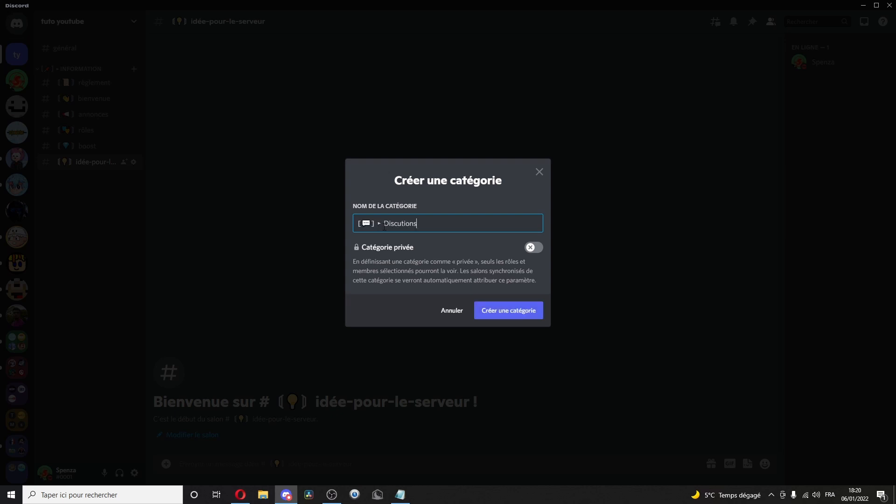
click(512, 316)
click(134, 183)
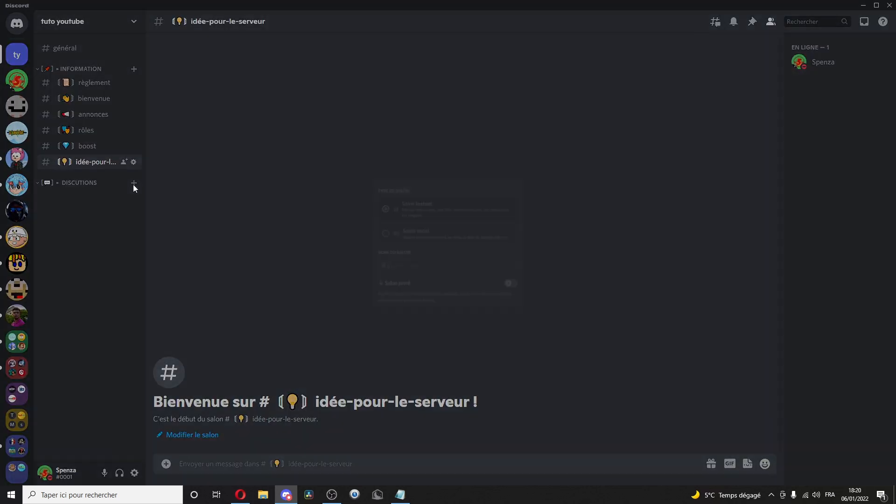
click(118, 195)
Add Responsable modération to the Discutions category permissions, denying channel, permission and webhook management, and allowing channel viewing, invitations and sending messages
right_click(77, 182)
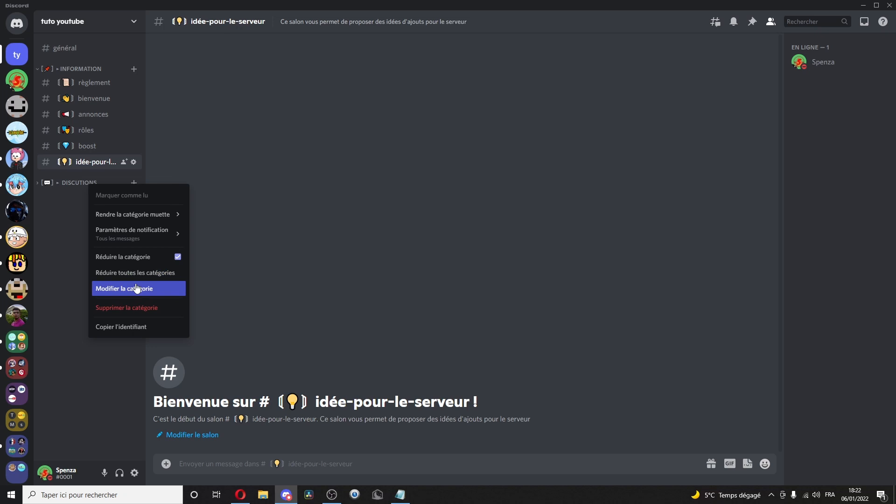
click(136, 288)
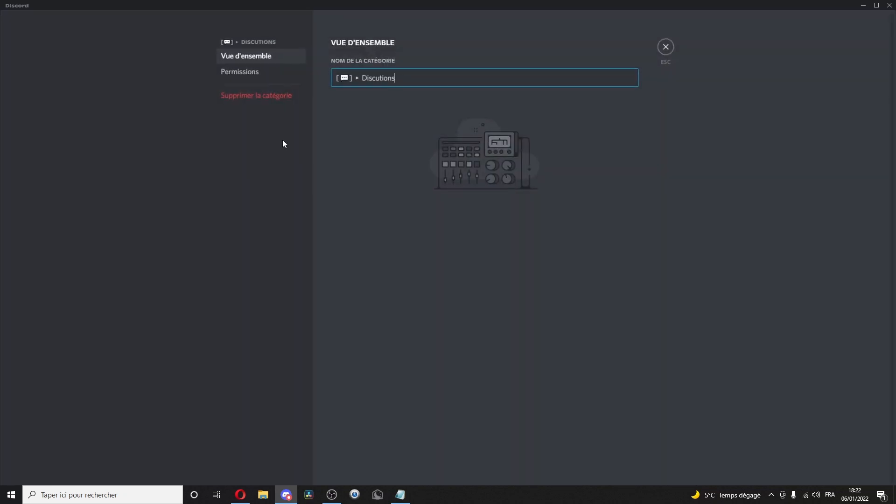
click(270, 75)
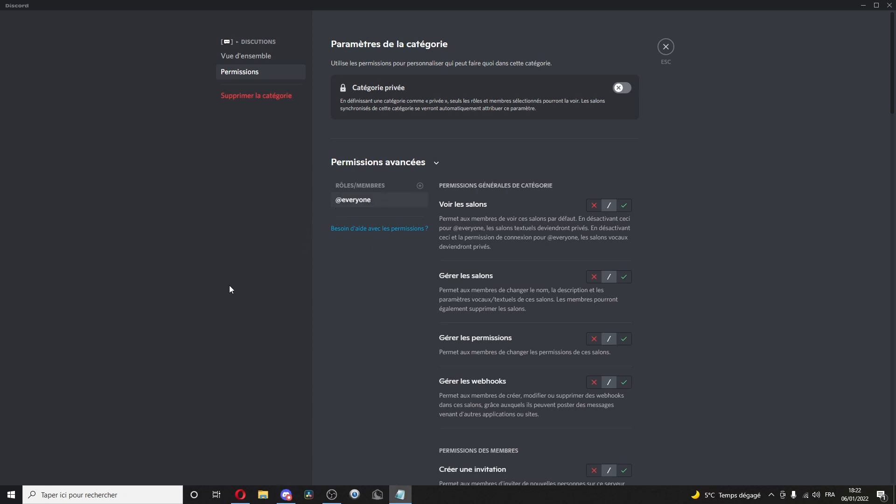
click(419, 185)
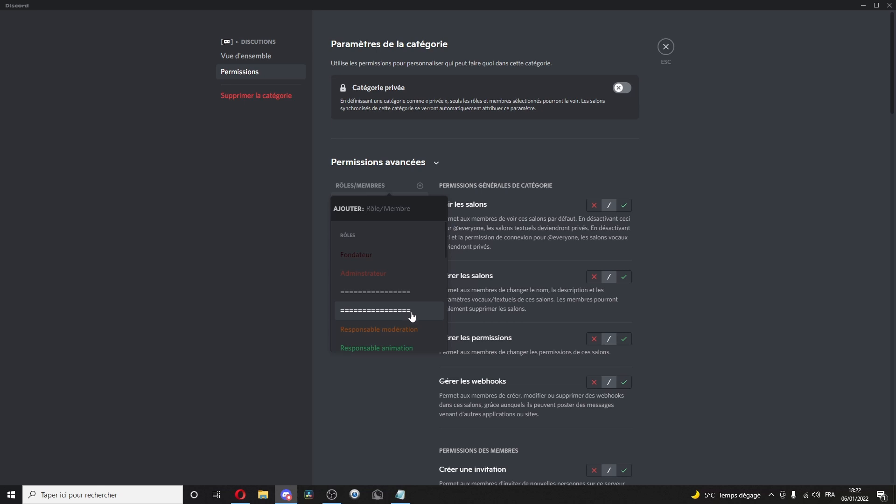
click(387, 330)
scroll(598, 200, down, 2)
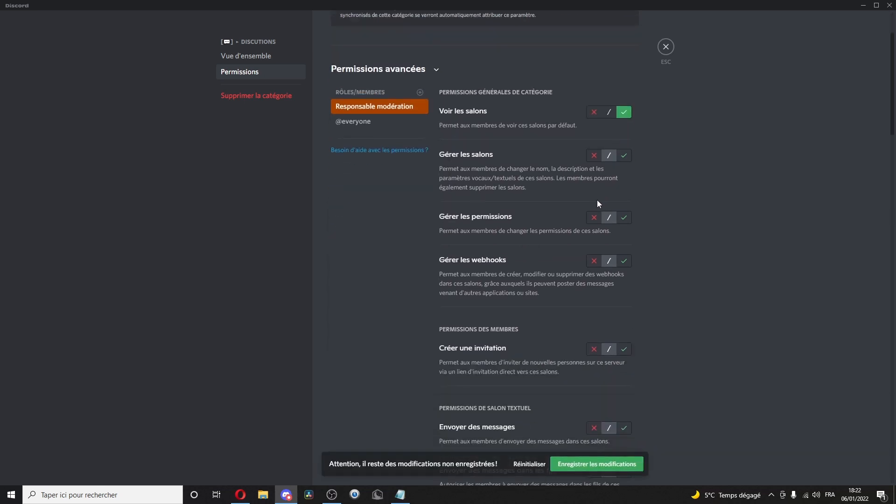
click(593, 158)
click(594, 217)
click(594, 260)
scroll(607, 280, down, 2)
click(624, 254)
Deny Responsable modération sending messages in threads and creating public or private threads
scroll(626, 258, down, 2)
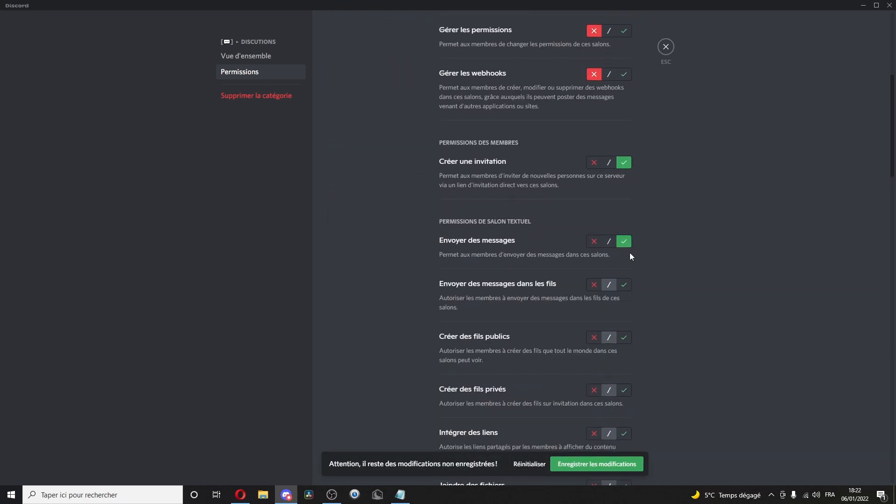
click(594, 284)
click(594, 338)
click(594, 391)
Allow Responsable modération to embed links, attach files, add reactions, and use external emojis and stickers
scroll(617, 327, down, 4)
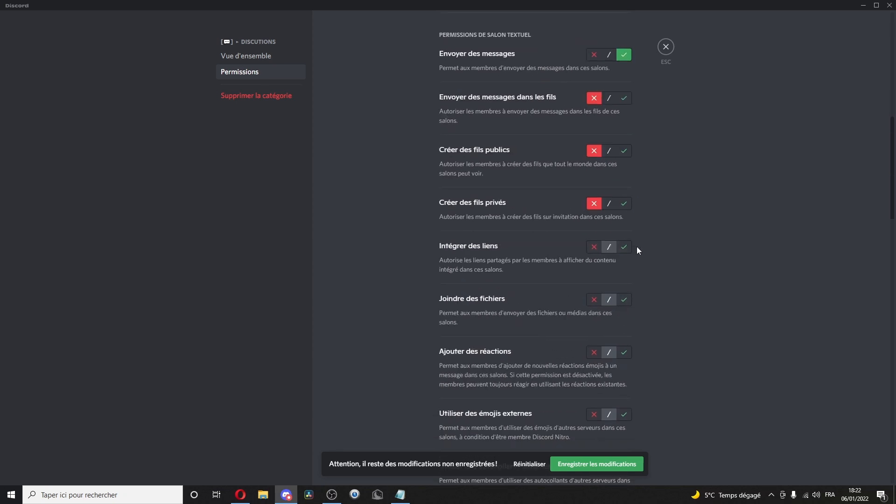
click(623, 303)
click(624, 352)
scroll(621, 345, down, 2)
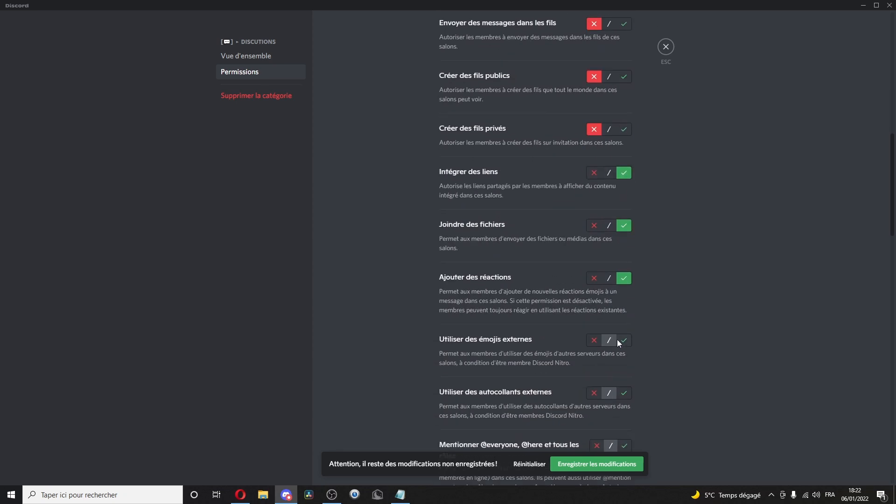
click(630, 321)
scroll(628, 318, down, 2)
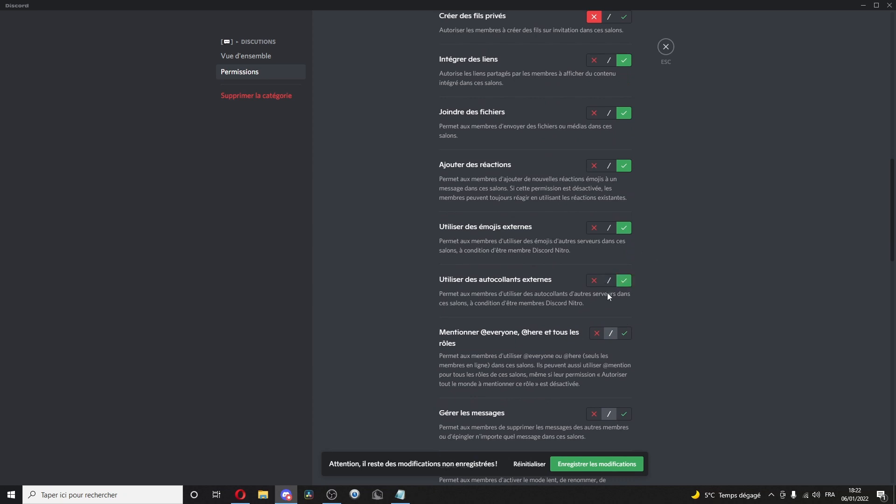
Allow Responsable modération message management and history, deny mass mentions, thread management, text-to-speech and application commands, and save the category permissions
scroll(599, 335, down, 2)
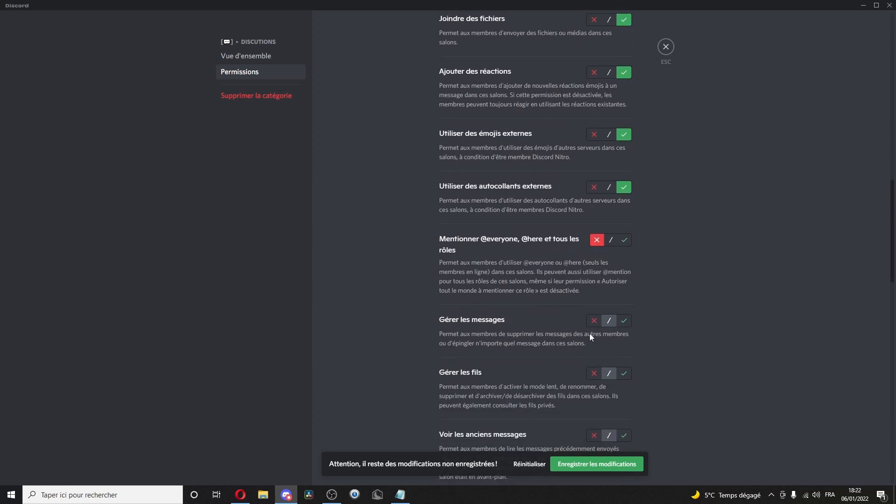
click(593, 373)
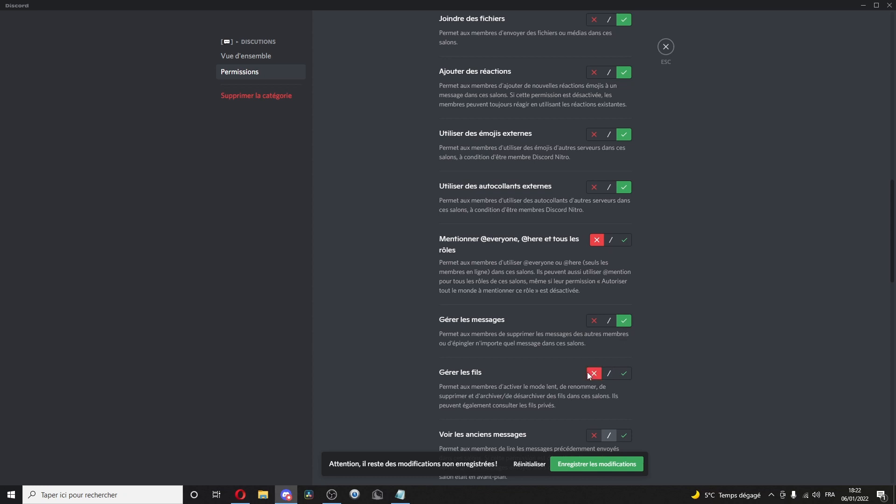
scroll(588, 369, down, 3)
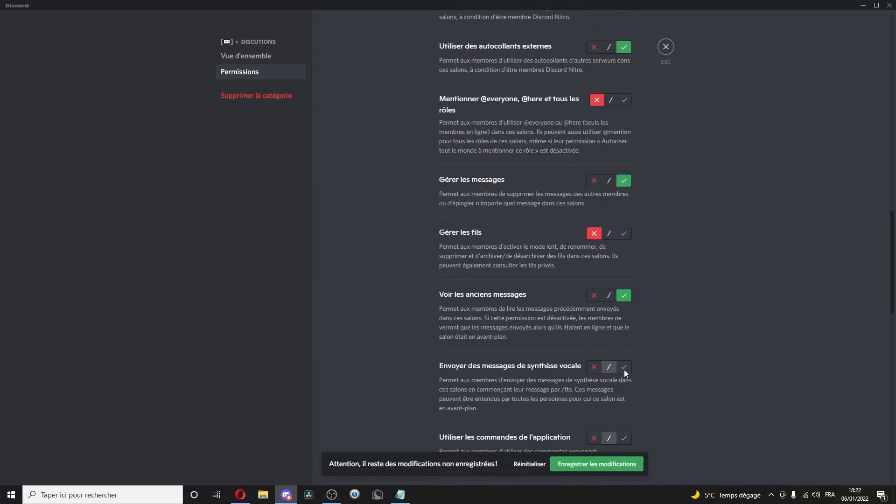
scroll(624, 370, down, 2)
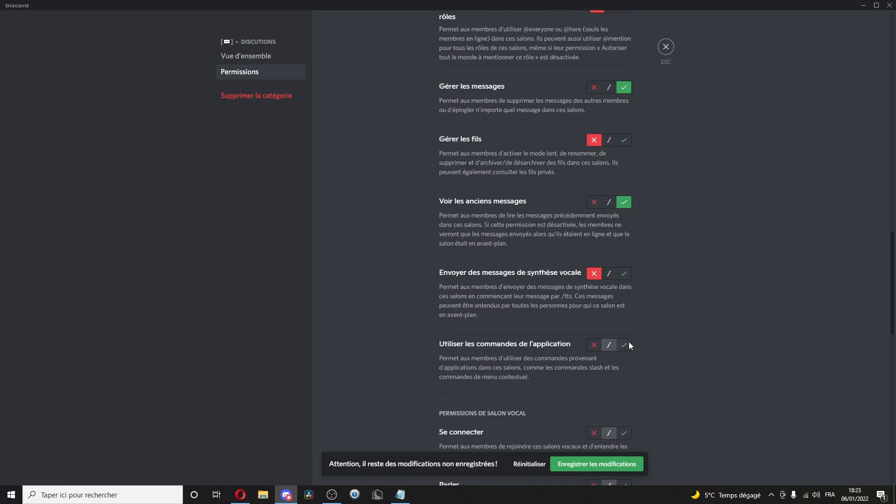
click(594, 345)
scroll(560, 327, down, 3)
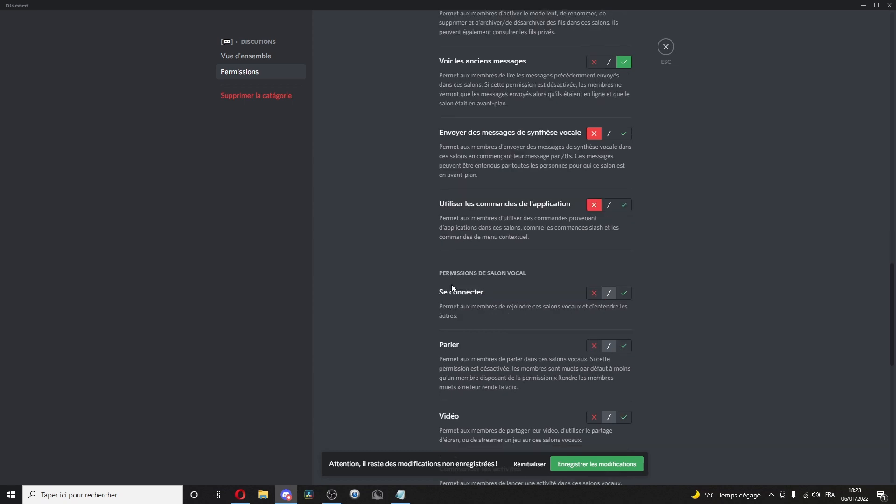
scroll(502, 327, up, 15)
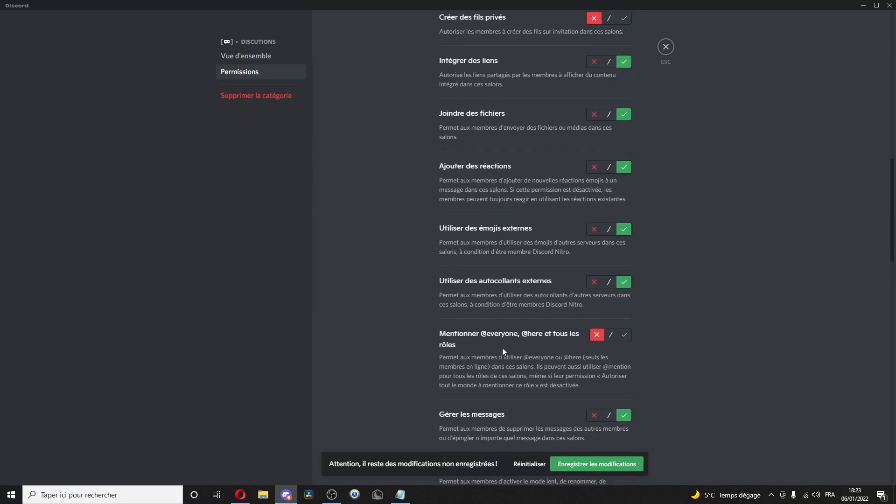
click(602, 465)
scroll(562, 372, up, 10)
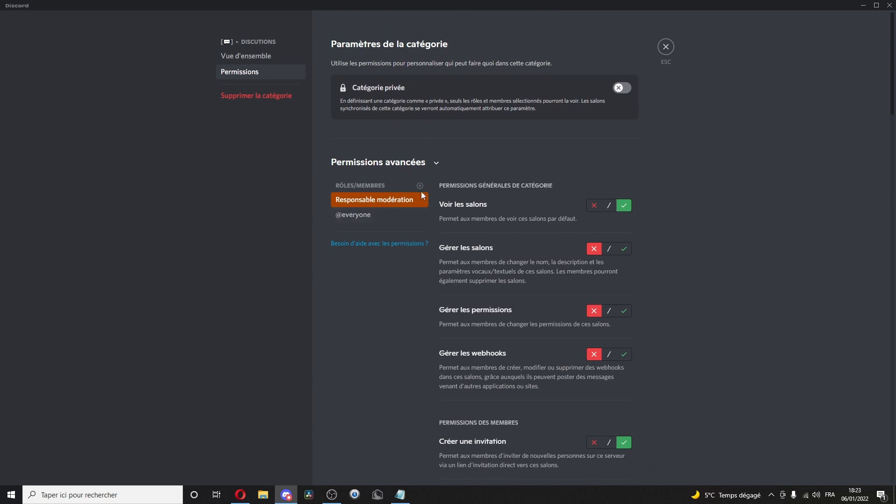
Add the Modérateur and Modérateur test roles to the Discutions category permissions, allowing Modérateur test to view the channels
click(420, 186)
scroll(350, 283, down, 1)
click(358, 339)
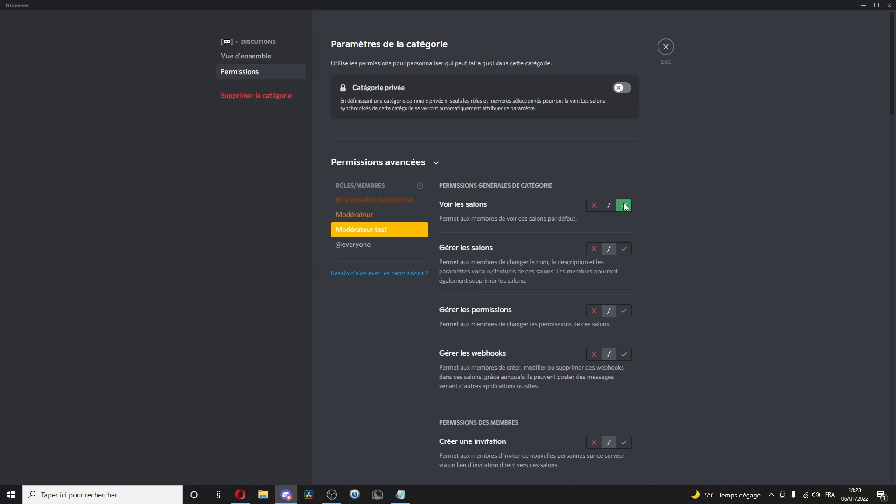
click(626, 207)
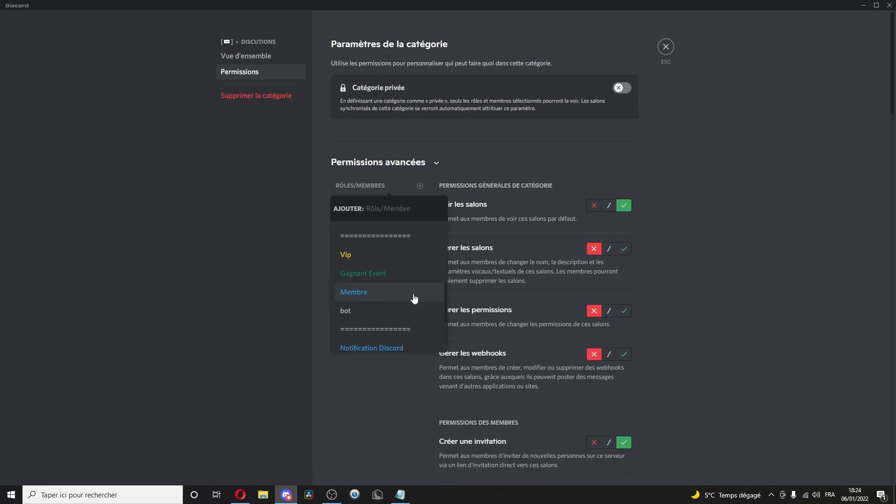
Add Membre to the Discutions permissions, denying channel, permission and webhook management and threads, and allowing viewing, invitations, messages, links and files
click(415, 298)
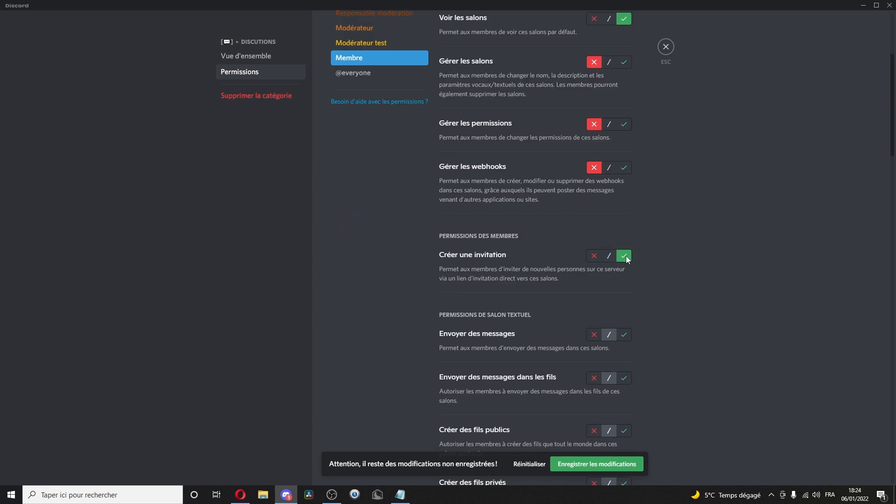
scroll(626, 256, down, 3)
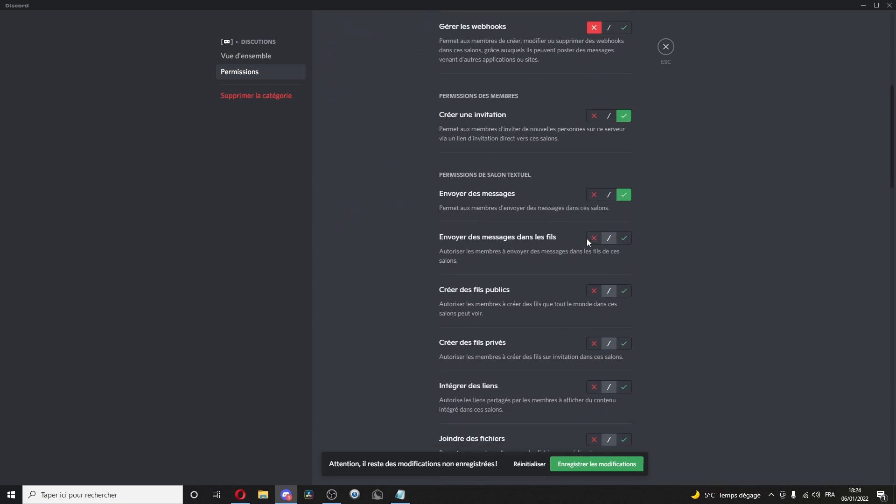
click(625, 200)
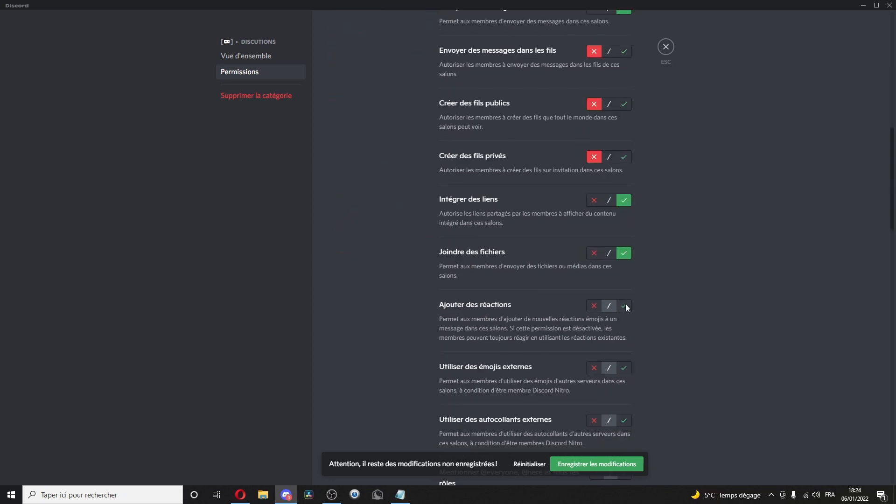
Allow Membre reactions, external emojis, external stickers and message history, and deny mass mentions, message management and thread management
click(624, 306)
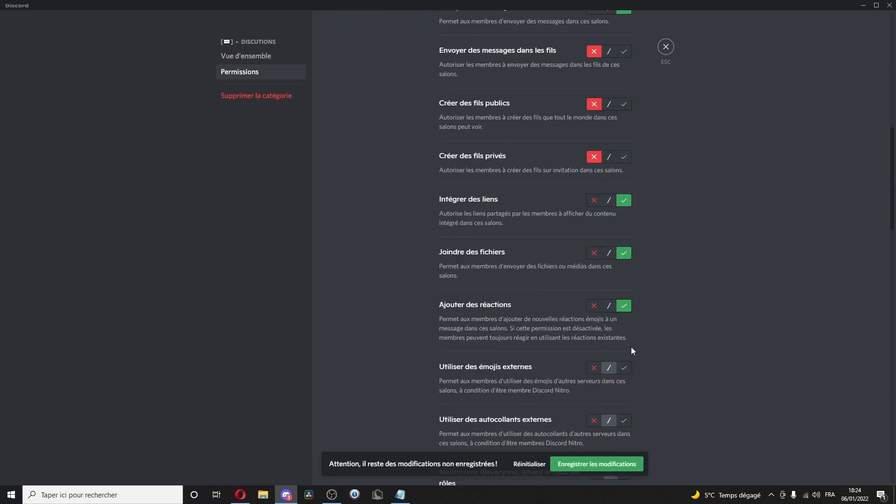
click(625, 422)
scroll(616, 406, down, 4)
scroll(625, 343, down, 3)
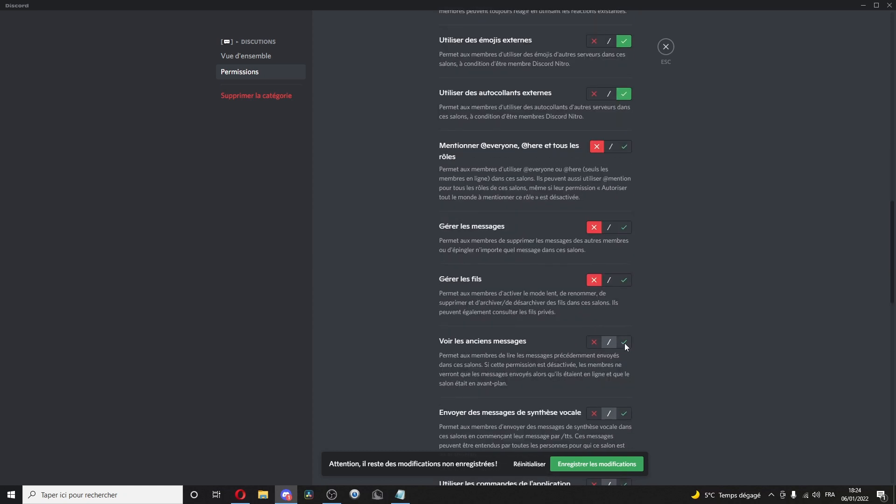
click(625, 343)
scroll(621, 341, down, 2)
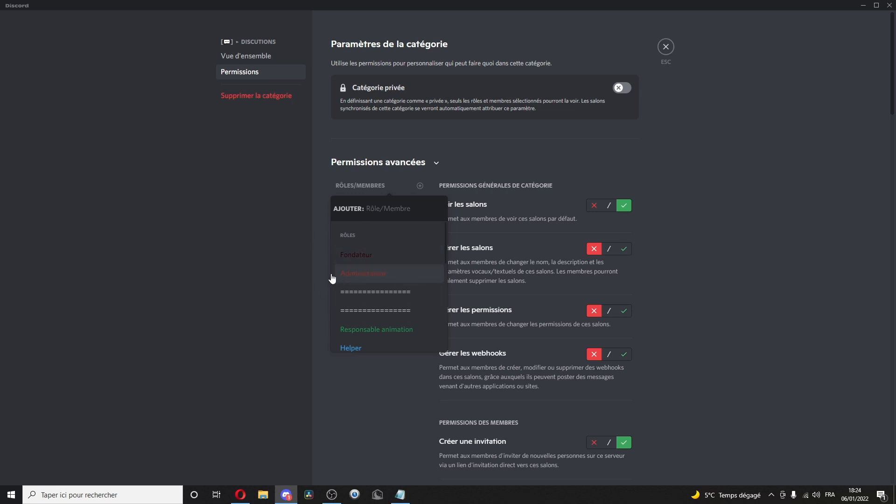
scroll(369, 262, down, 5)
scroll(370, 248, down, 3)
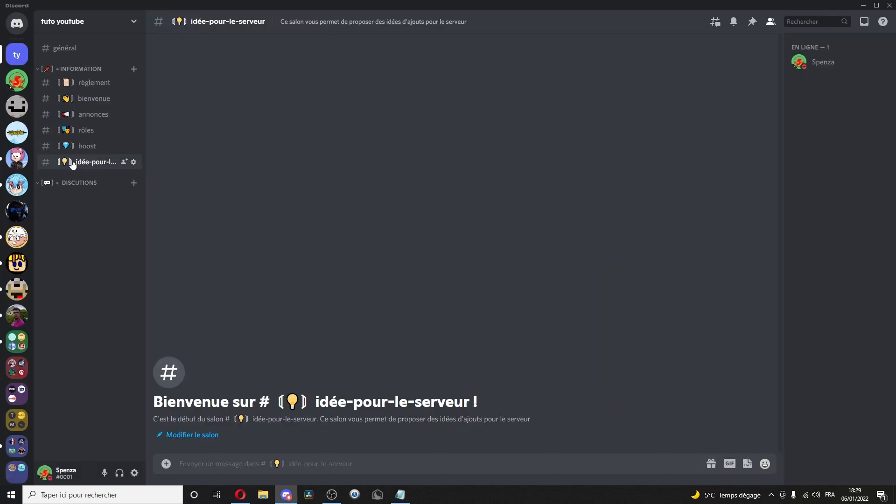
Create a text channel named général, decorated with a bracketed 💬 emoji, in the Discutions category
click(134, 183)
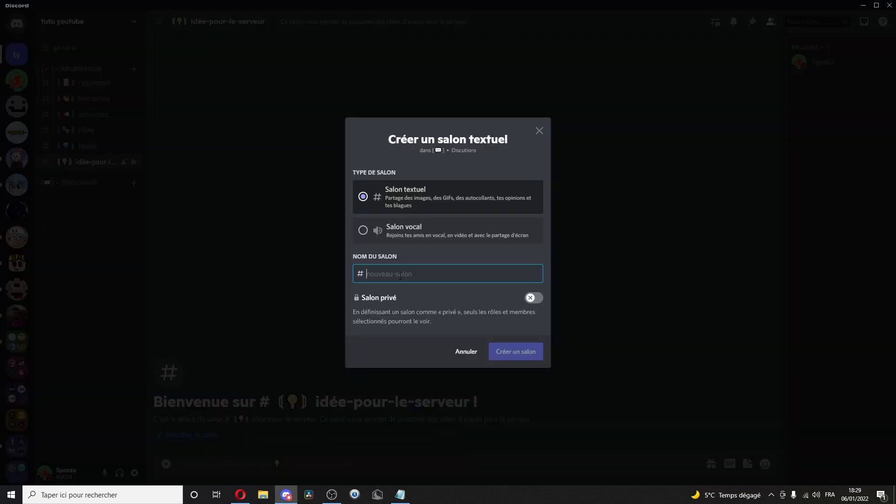
text([💬] général)
click(513, 353)
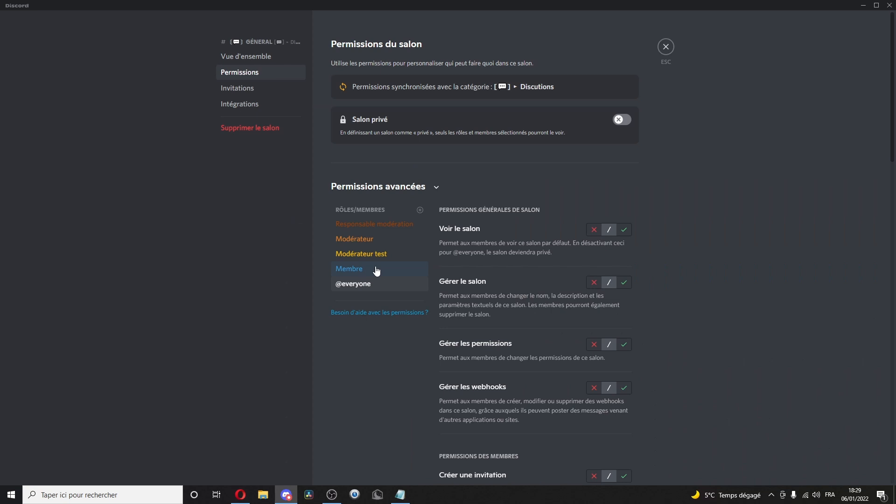
In the général channel's permissions, deny the Membre role embedding links and attaching files
click(376, 270)
scroll(568, 320, down, 10)
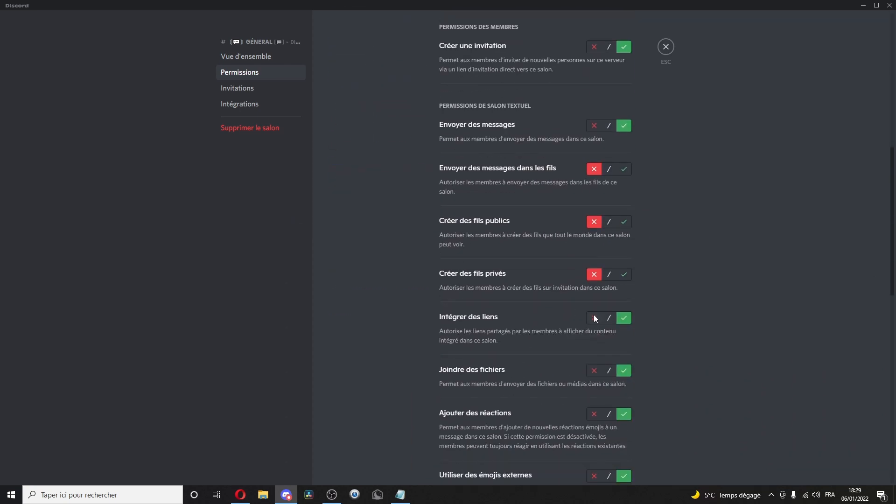
click(595, 318)
click(590, 371)
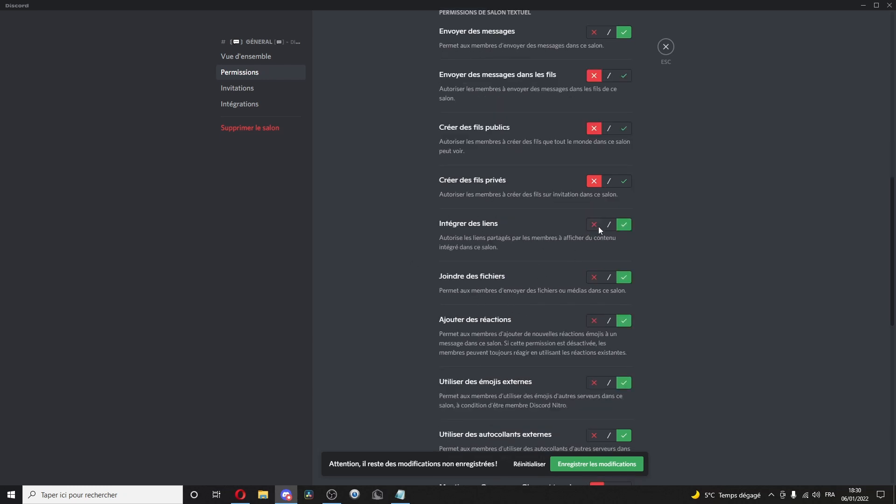
click(597, 226)
click(594, 278)
scroll(497, 268, up, 3)
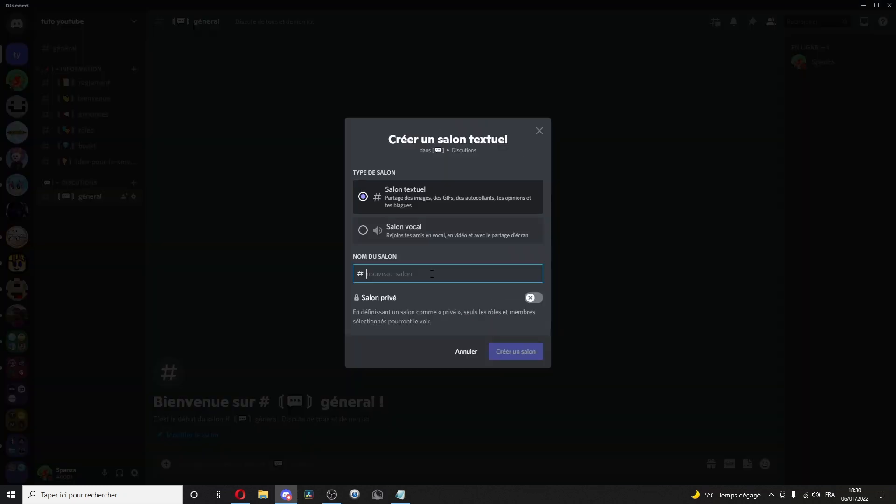
Create text channels named média, decorated with a bracketed 📷 emoji, and création, decorated with a bracketed 🎨 emoji, in the Discutions category
text(〔📷〕 média)
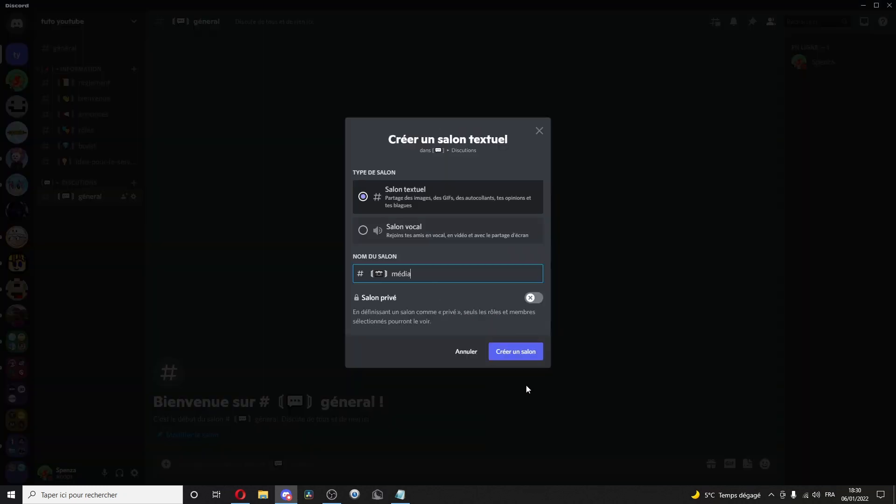
click(516, 355)
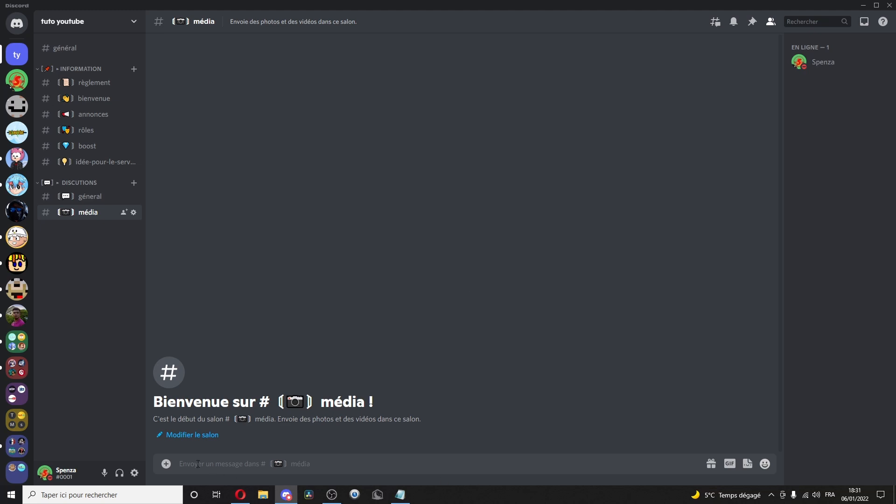
click(134, 183)
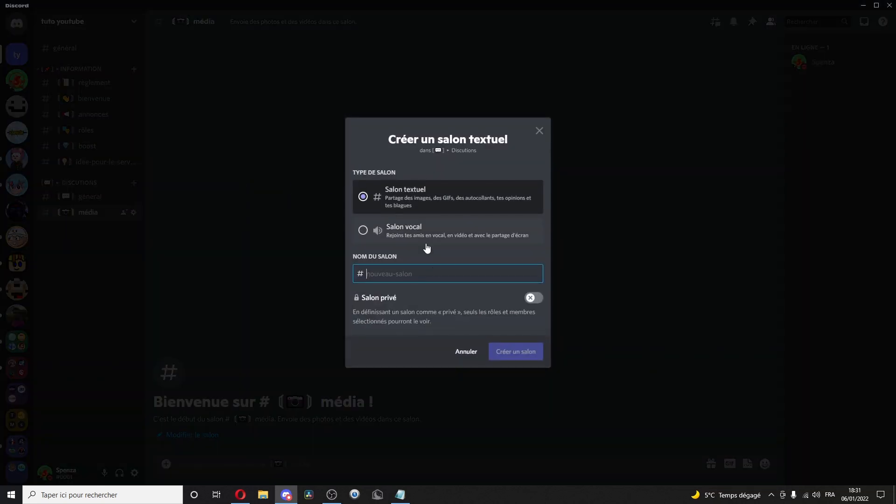
text(【😲】création)
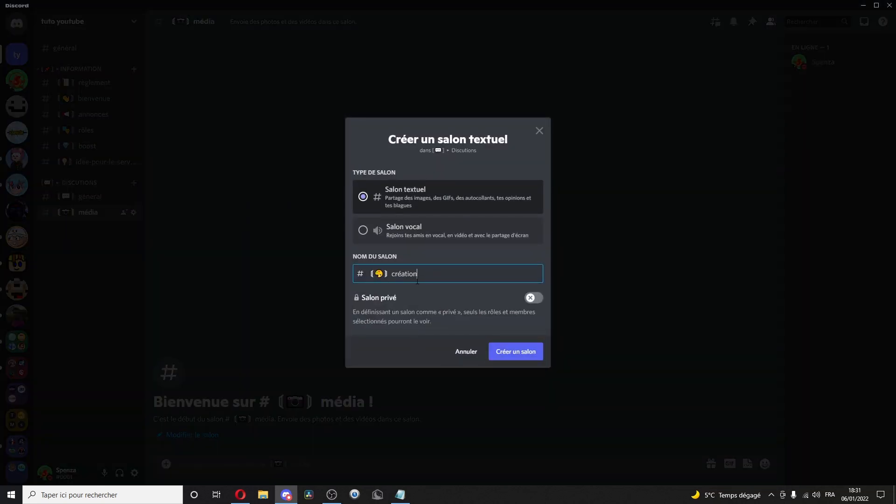
triple_click(417, 280)
click(434, 275)
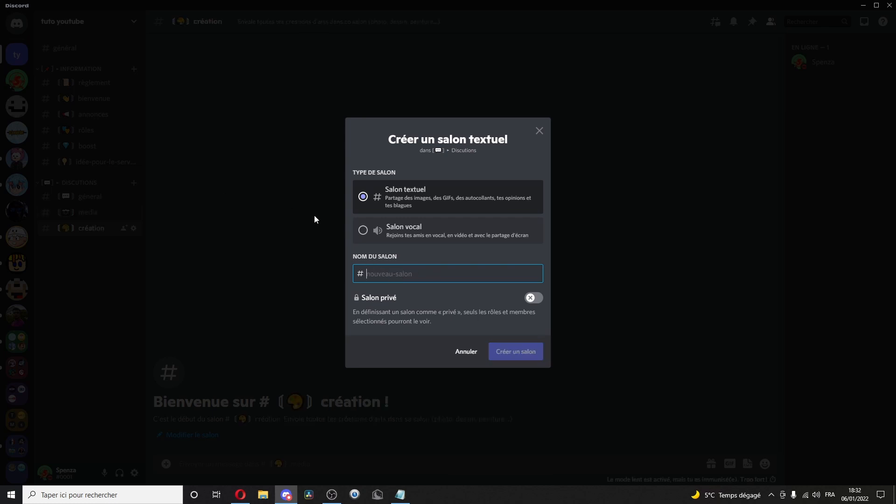
Create a text channel named bots with a bracketed 🤖 emoji, denying Membre links and files and allowing application commands
text(【🤖】bots)
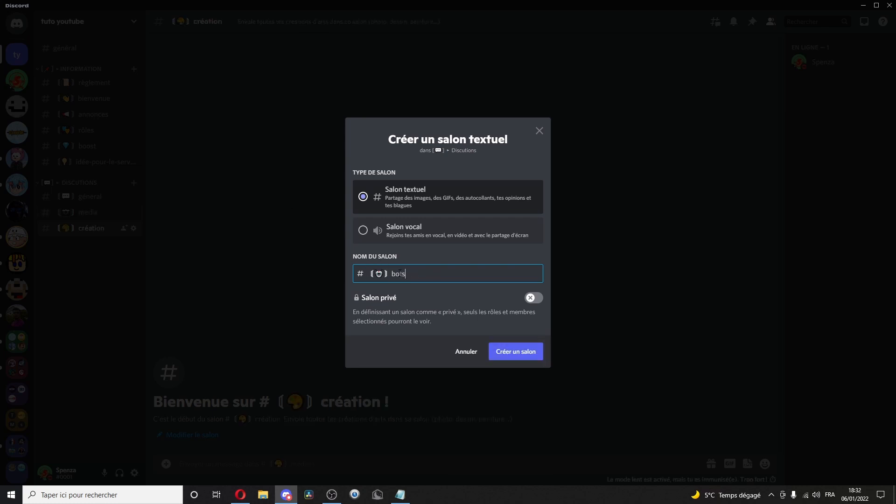
click(495, 357)
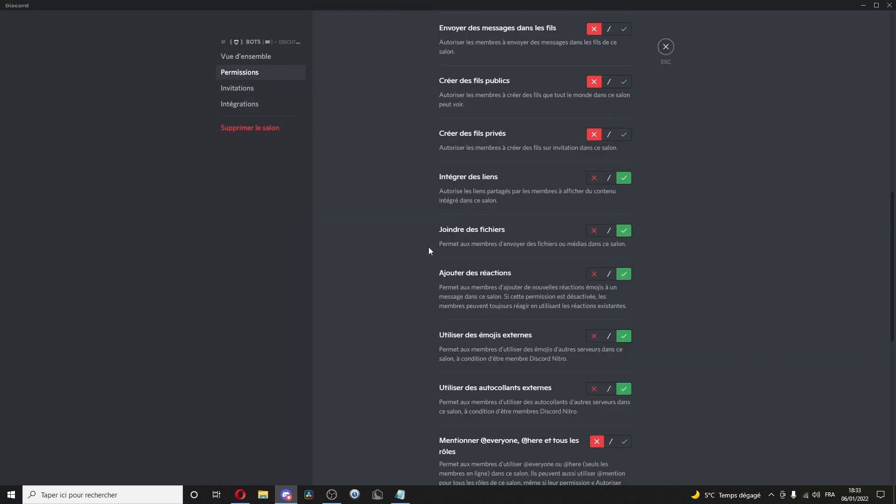
click(598, 179)
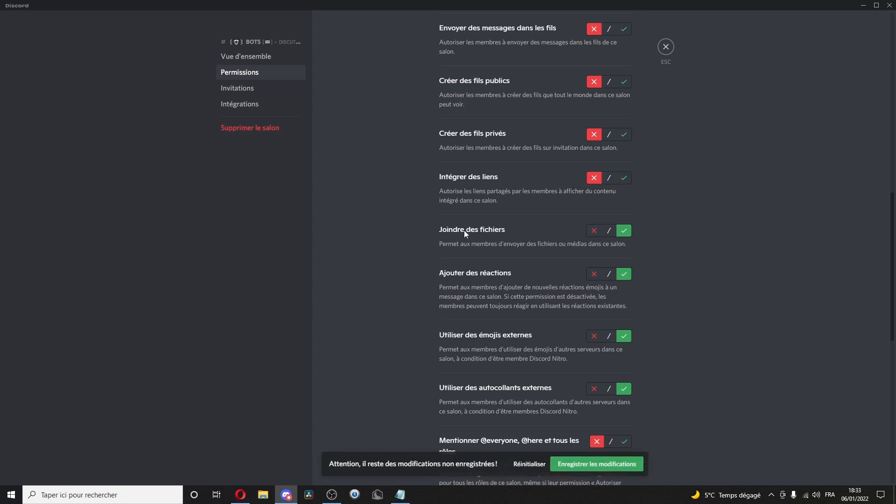
click(596, 232)
scroll(584, 289, down, 10)
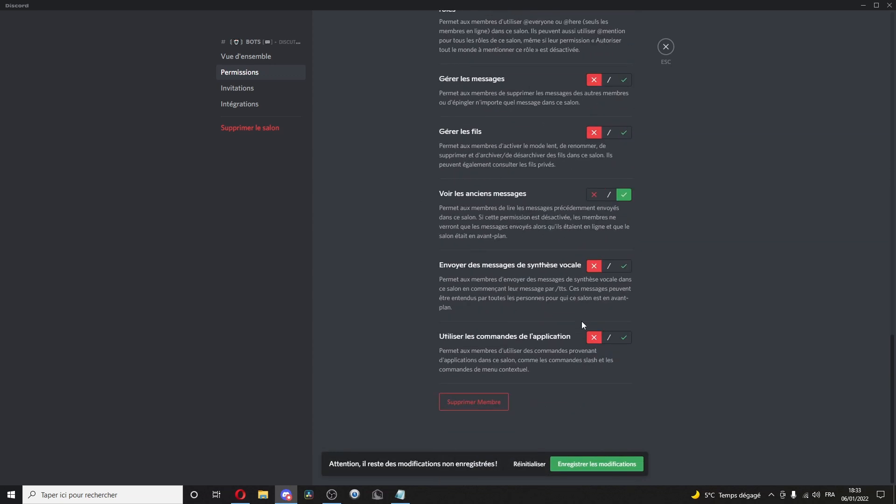
click(629, 337)
scroll(374, 252, up, 10)
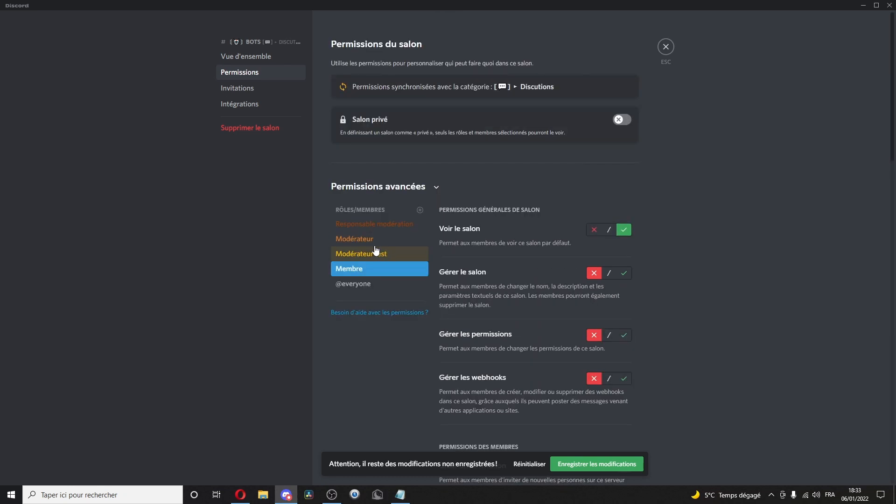
click(376, 240)
scroll(585, 278, down, 12)
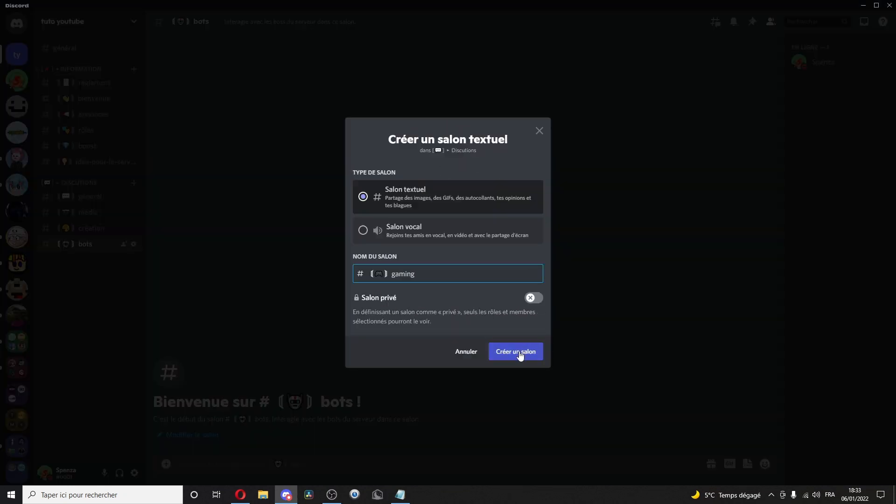
Create text channels named gaming, decorated with a bracketed 🎮 emoji, and vip, decorated with a bracketed 💰 emoji, in the Discutions category
click(516, 353)
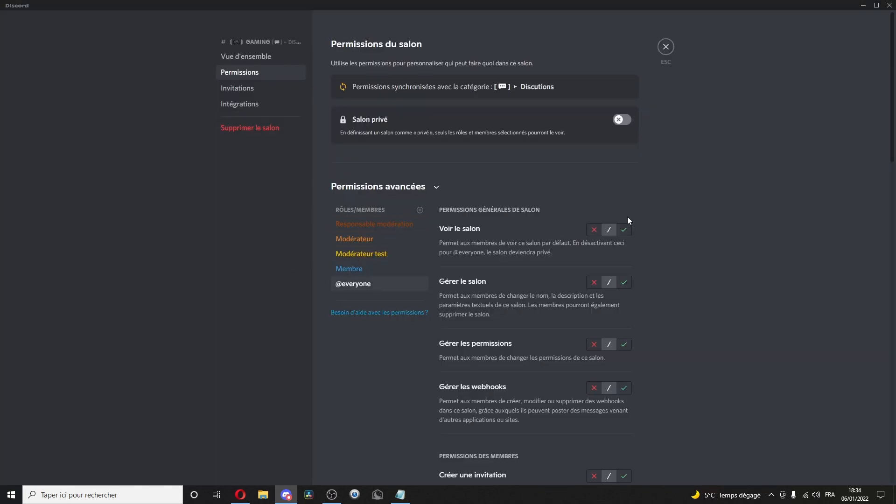
click(664, 49)
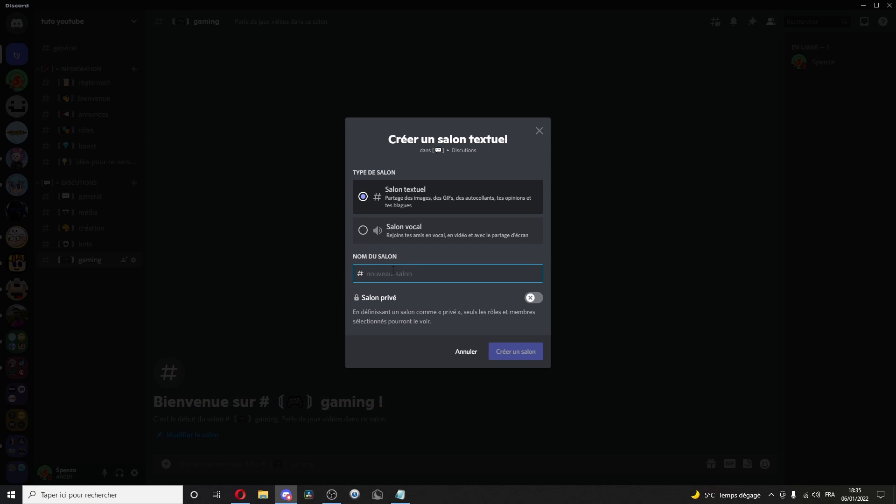
text(【💰】)
text(vip)
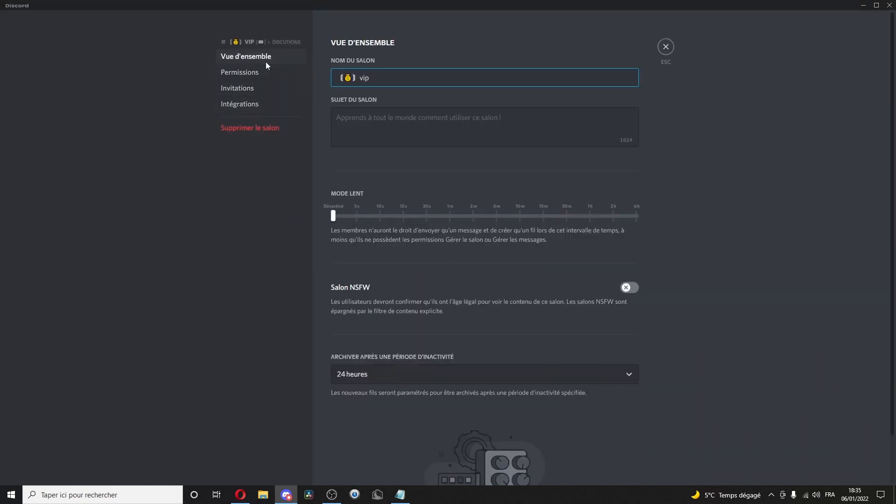
Deny the Membre role permission to view the vip channel and save the changes
click(251, 74)
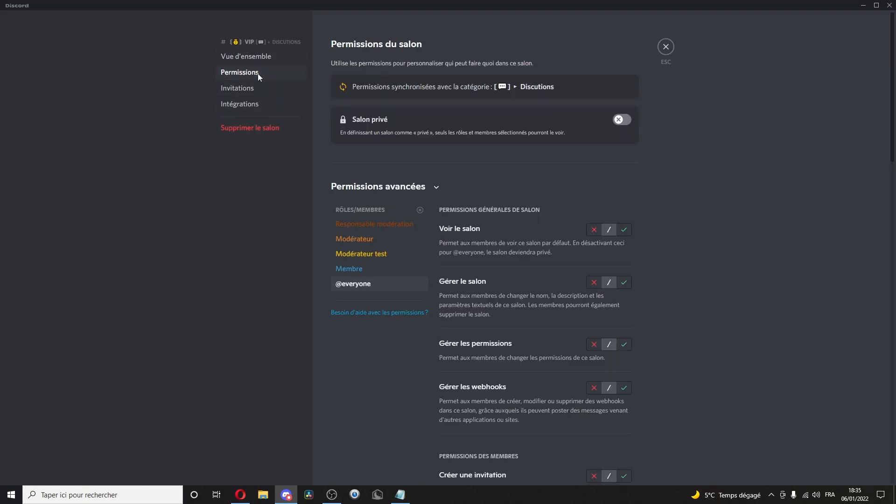
click(354, 269)
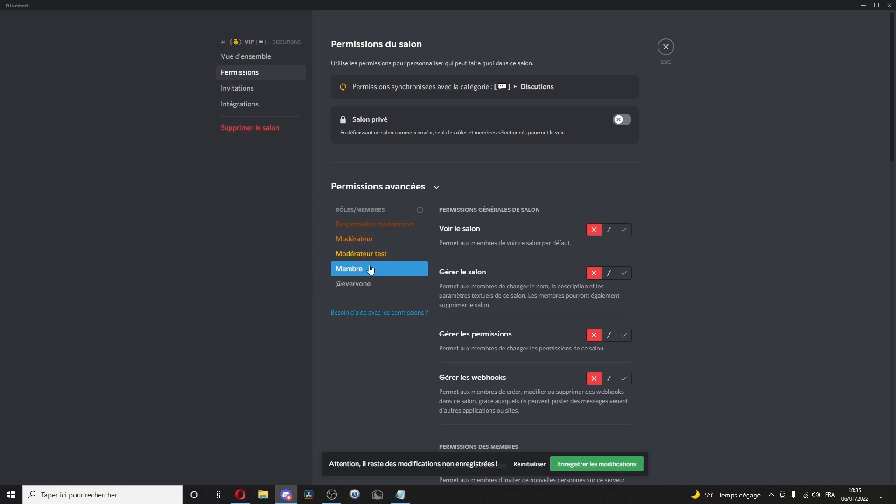
click(581, 464)
Add Responsable animation and Helper to the vip channel permissions, allowing viewing, invitations, links and files, and denying management and threads
click(624, 239)
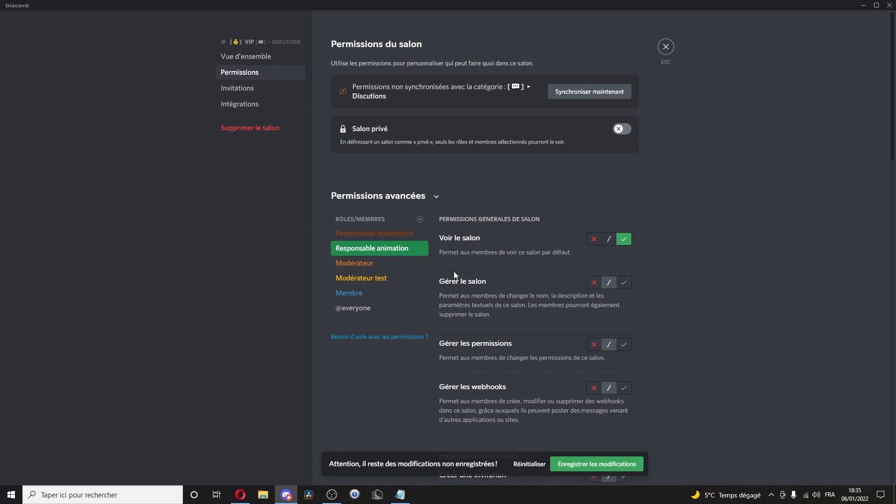
scroll(599, 305, down, 15)
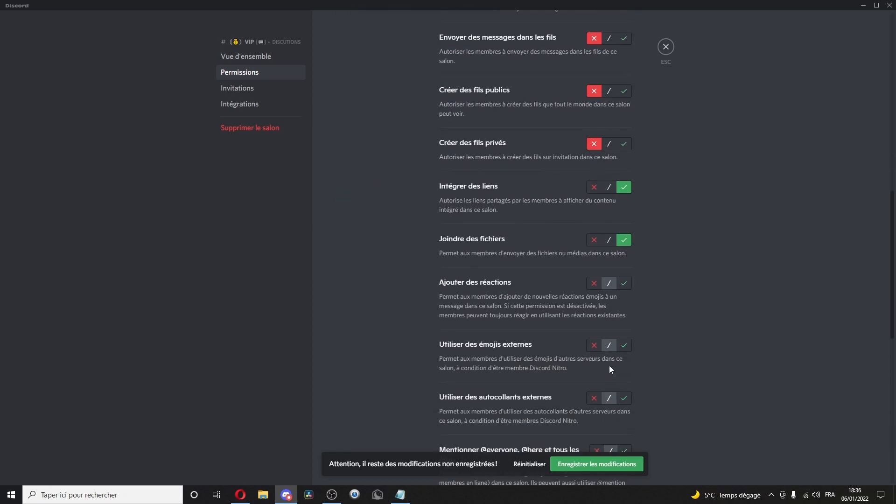
scroll(623, 296, up, 15)
Add Vip to the vip channel permissions, denying threads and allowing links, files, reactions, external emojis and external stickers
click(420, 219)
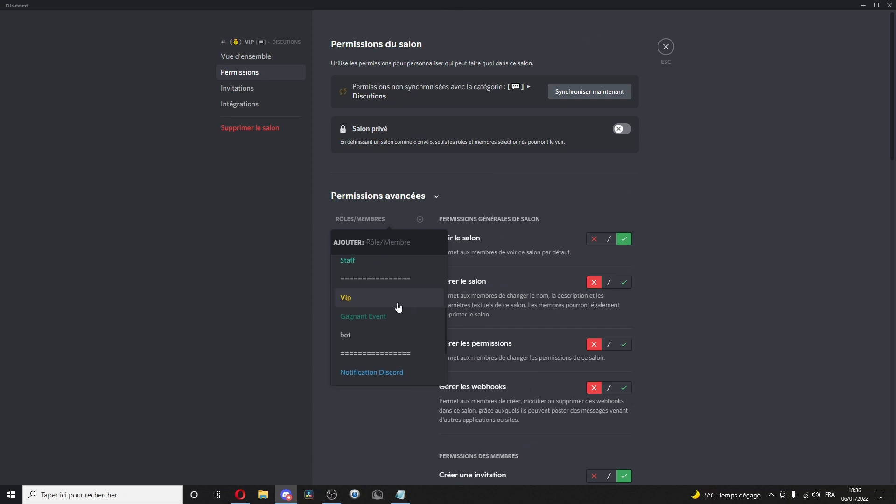
click(397, 306)
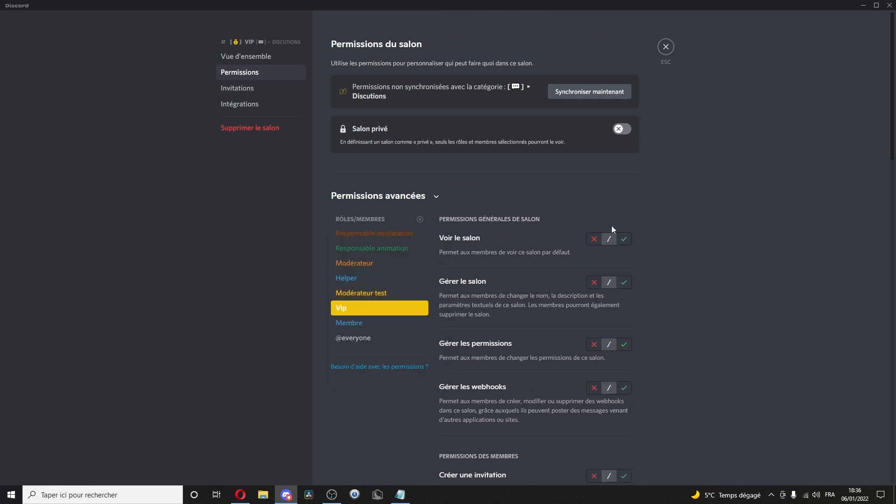
scroll(617, 280, down, 10)
click(624, 333)
scroll(621, 327, down, 3)
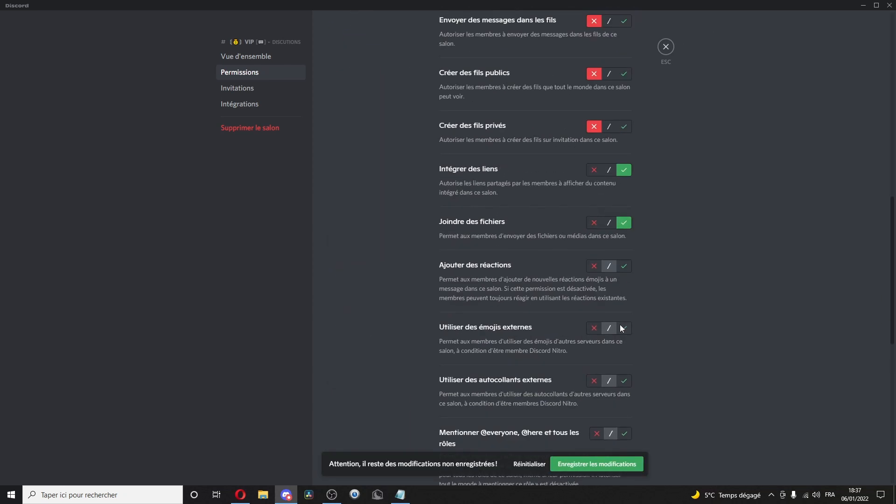
click(622, 237)
click(625, 300)
click(624, 352)
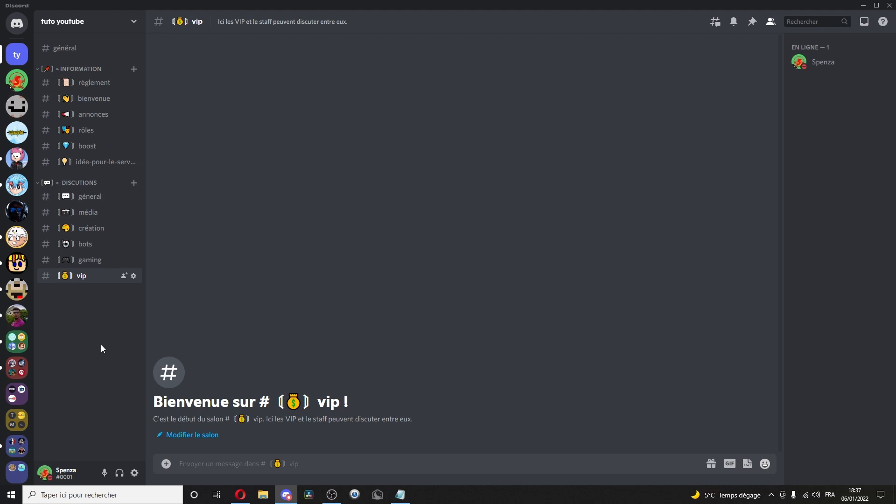
Create a category named "[🔊] ▸ Vocaux"
click(128, 338)
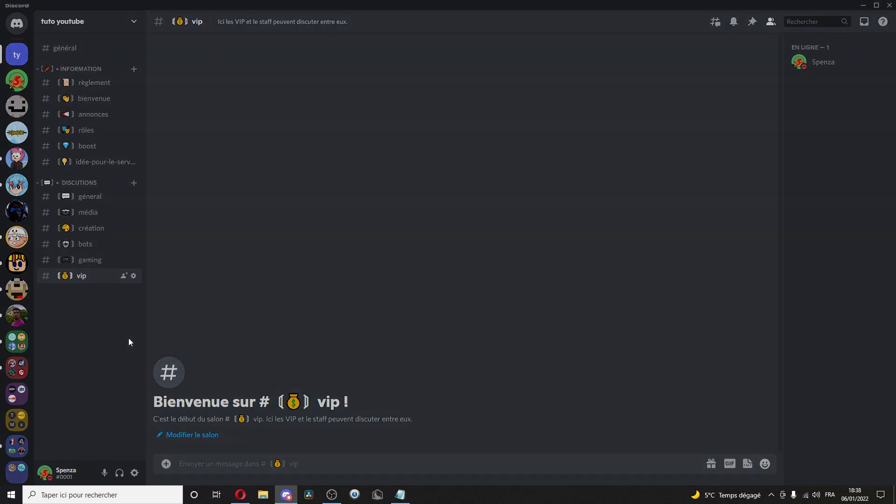
text([🔊] ▸ Vocaux)
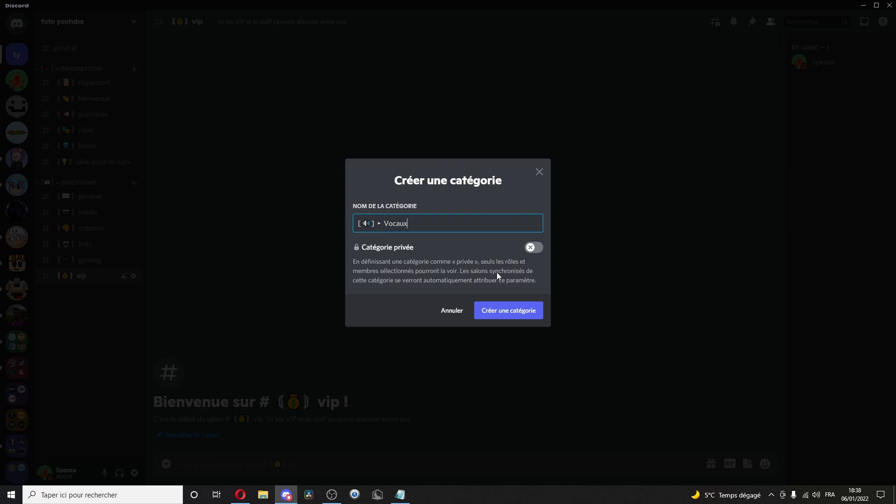
click(496, 310)
Add Membre to the Vocaux category permissions, allowing viewing, invitations and messages, and denying channel, permission and webhook management and threads
click(240, 71)
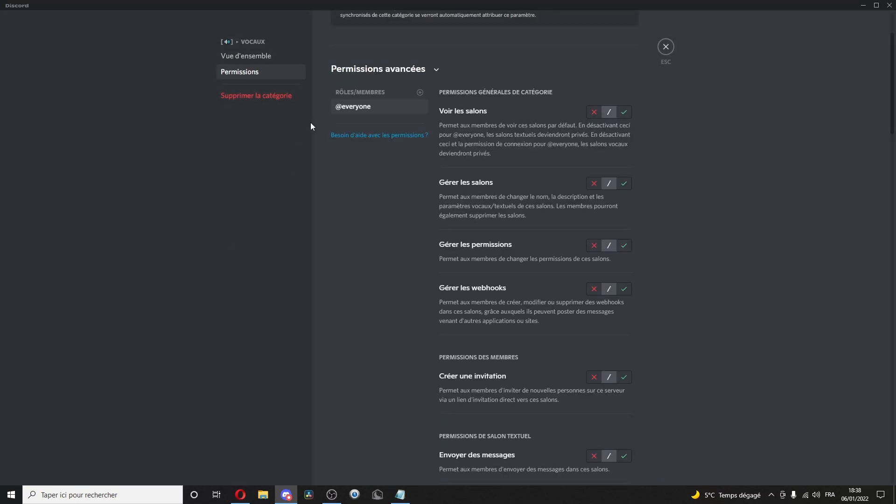
click(420, 92)
scroll(370, 208, down, 2)
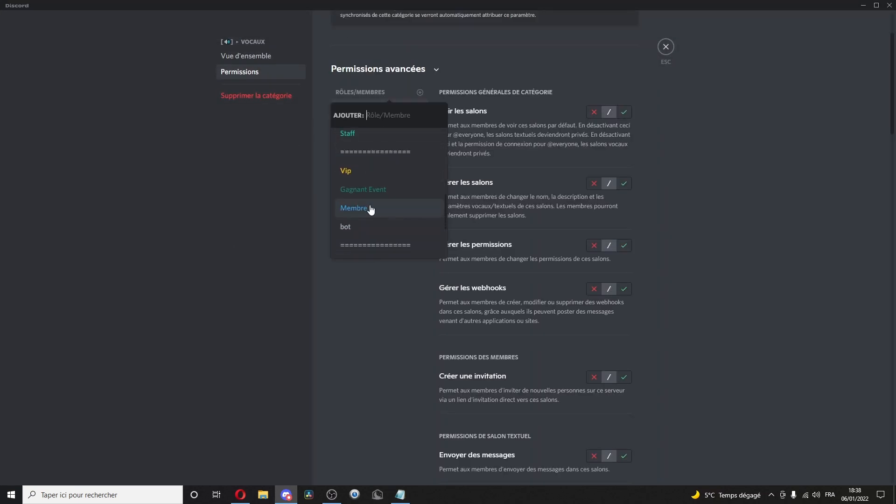
click(371, 210)
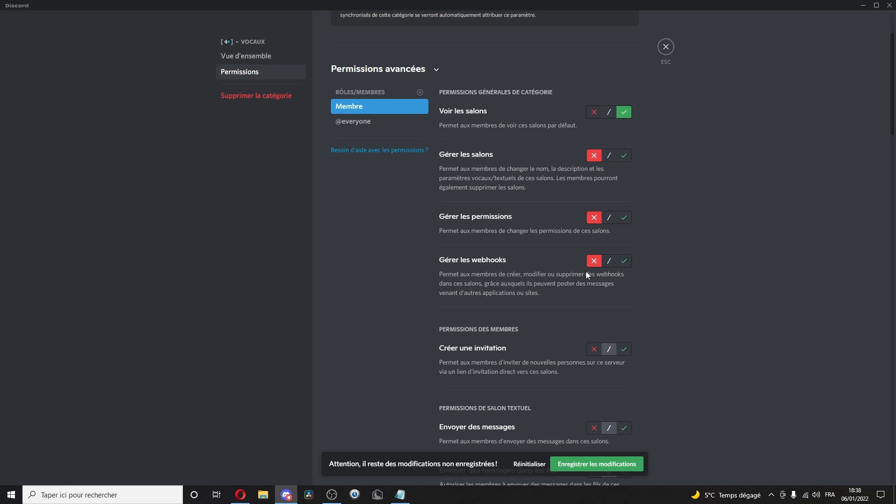
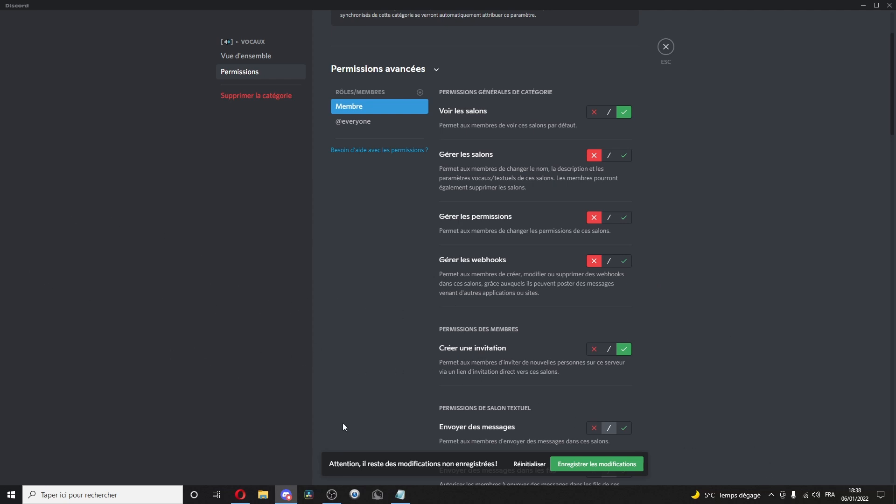
scroll(486, 368, down, 5)
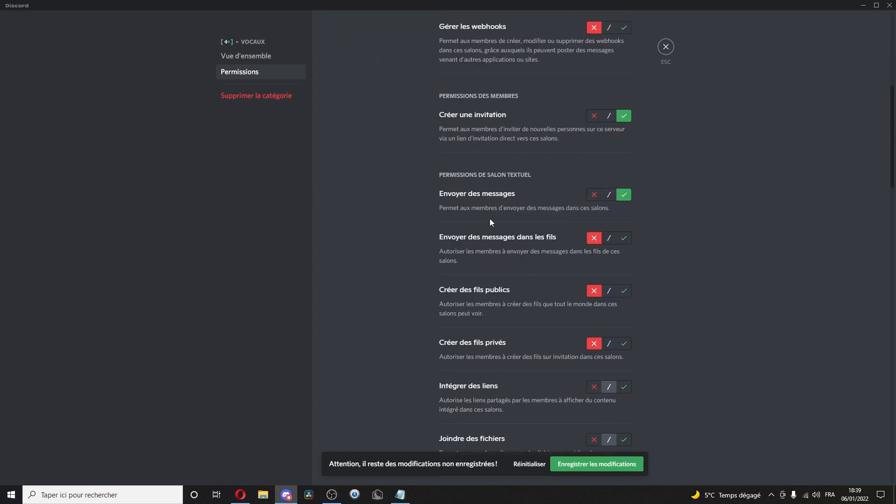
Deny Membre application commands in the Vocaux category, and allow connecting, speaking, video and starting activities
scroll(499, 198, down, 12)
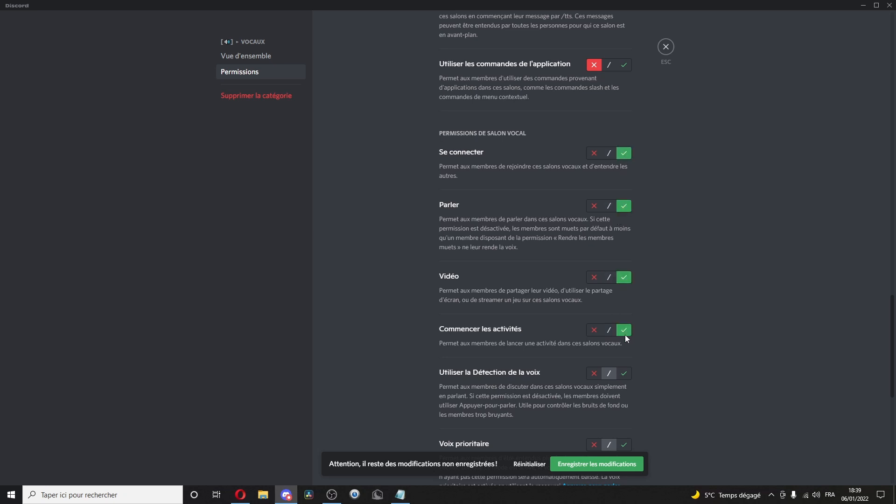
scroll(625, 335, down, 3)
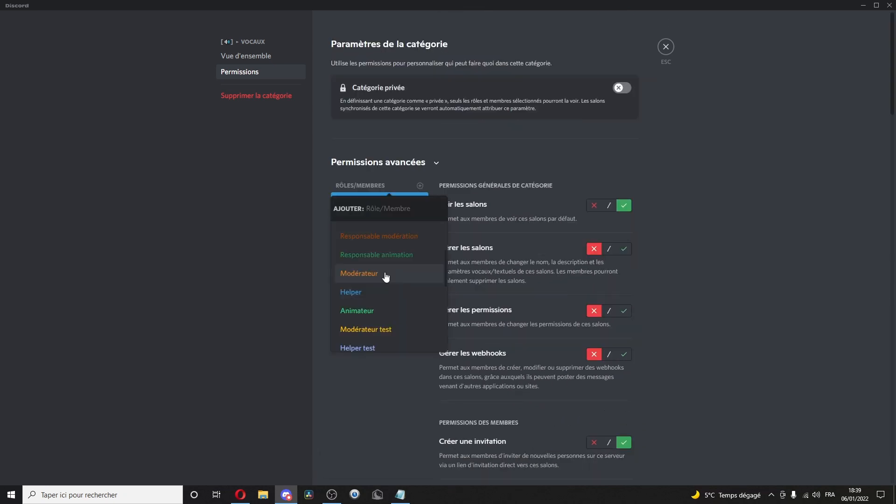
scroll(386, 276, down, 2)
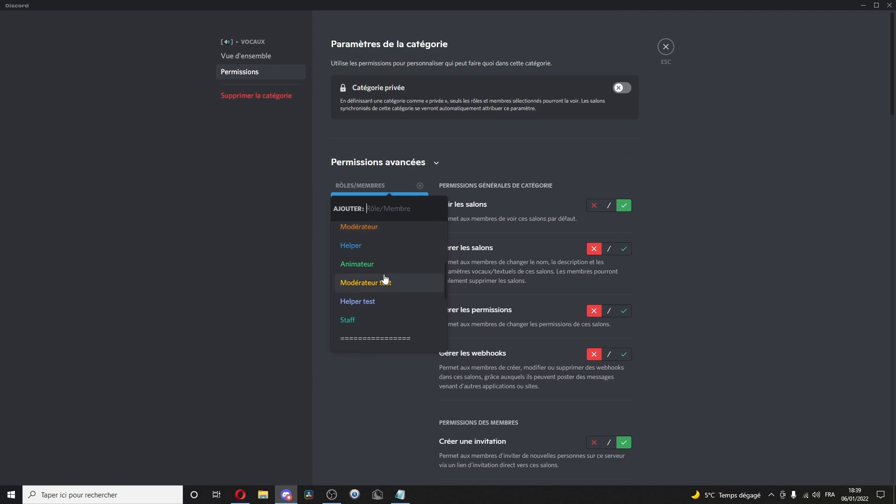
click(396, 232)
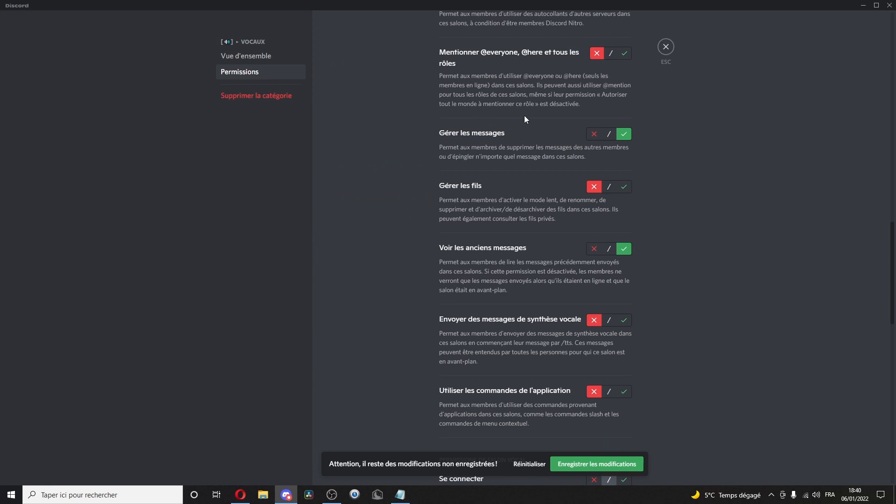
scroll(525, 116, down, 15)
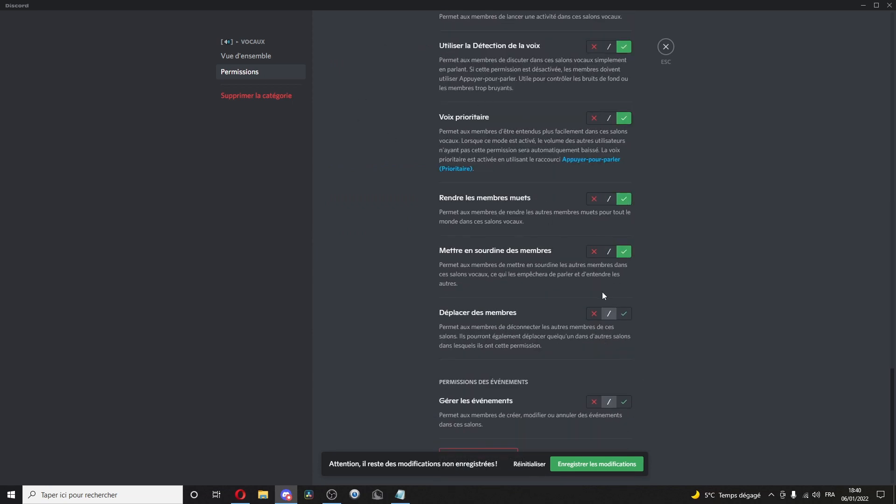
click(621, 317)
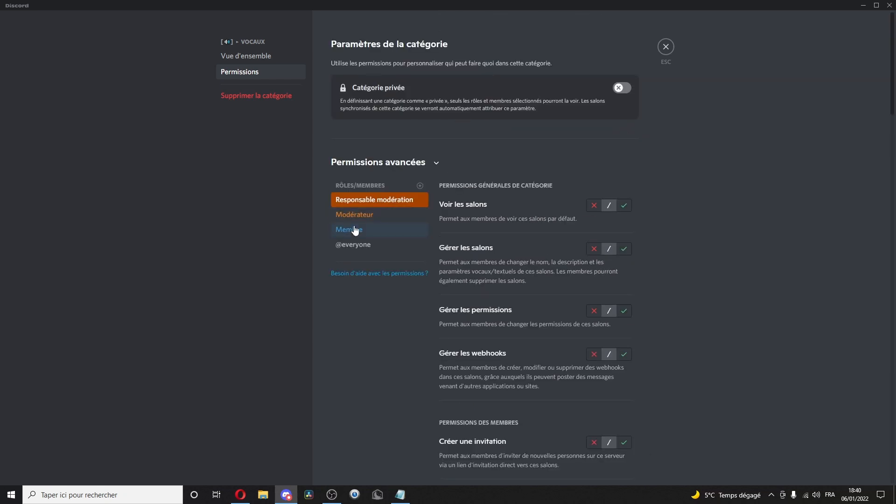
Create a text channel named "【🔇】no-micro" and a voice channel named "【🔊】 Vocal géneral" in the Vocaux category
click(125, 356)
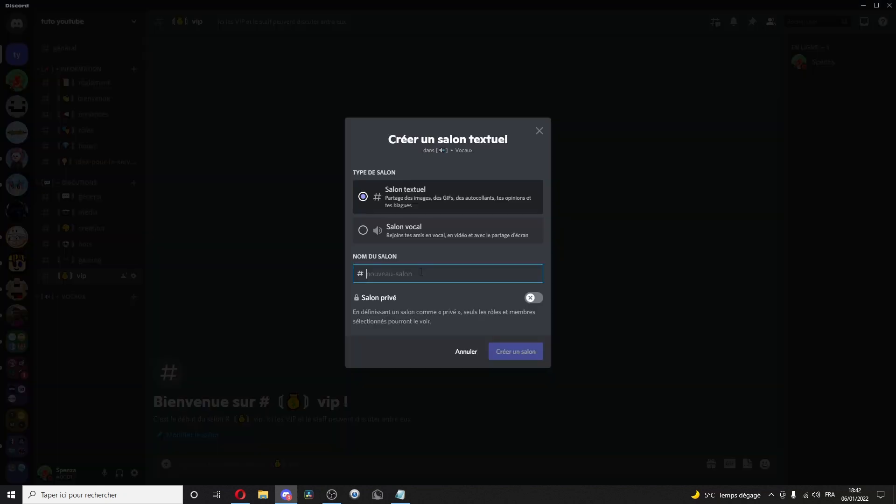
text(【🔇】no-micro)
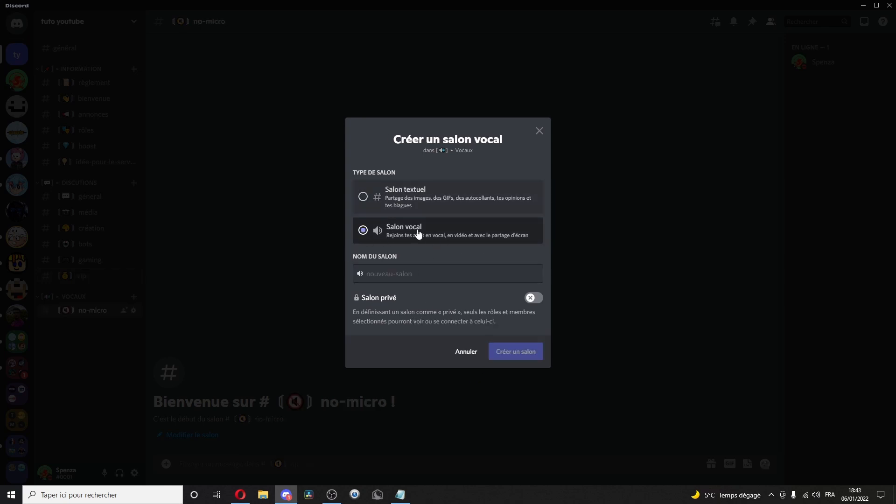
text(【🔊】 Vocal géneral)
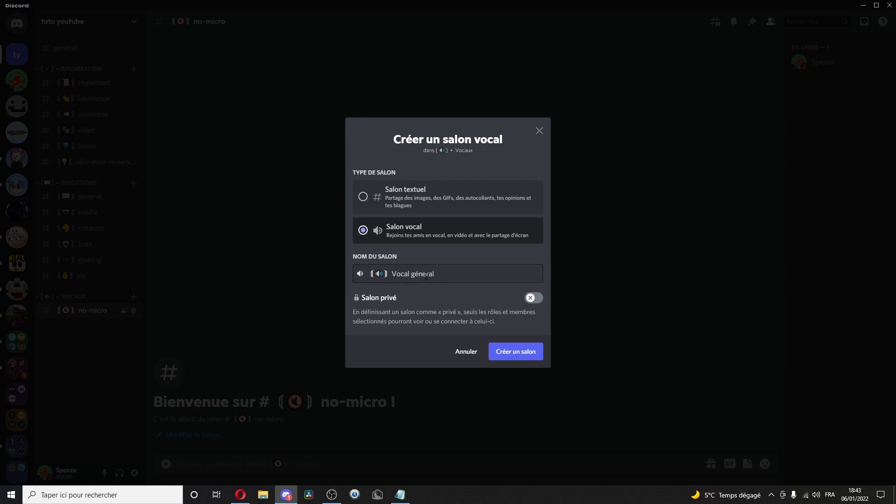
click(421, 279)
double_click(409, 279)
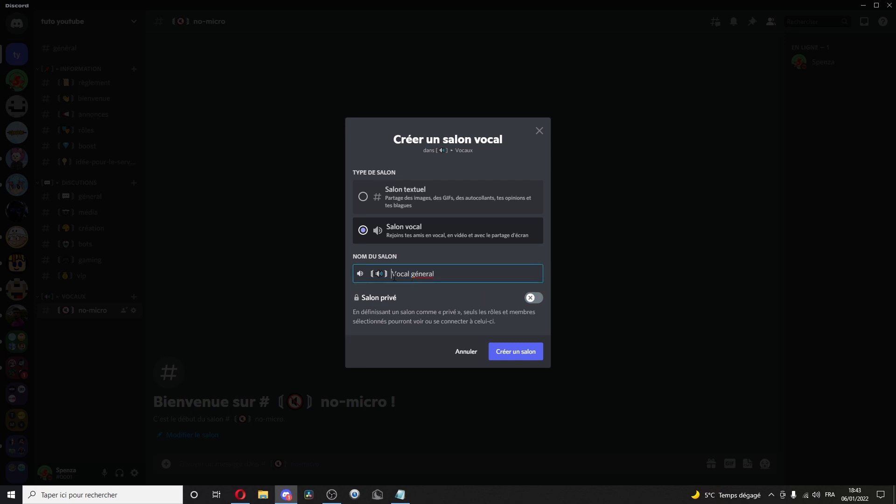
triple_click(394, 275)
click(440, 275)
click(516, 357)
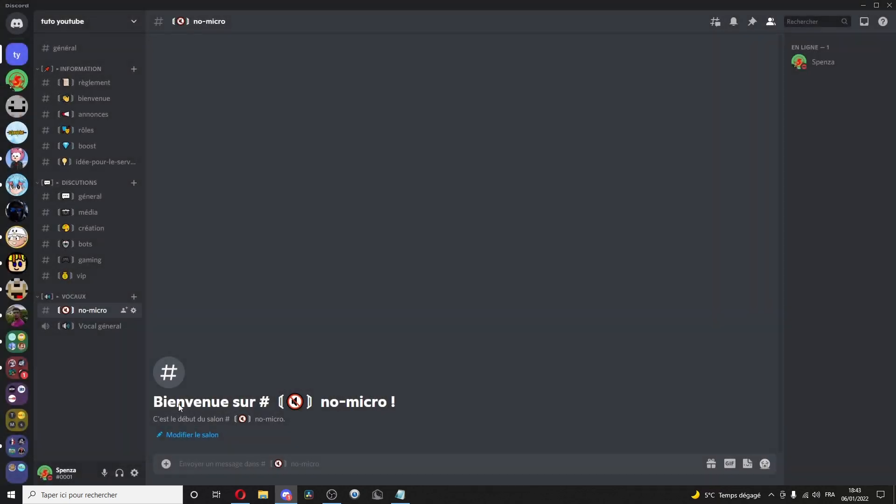
click(135, 430)
right_click(87, 336)
click(122, 393)
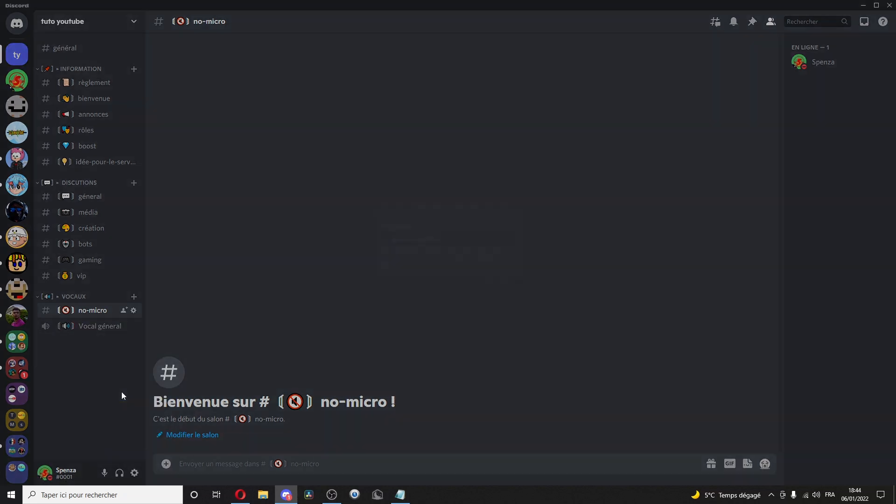
click(333, 242)
Duplicate the Vocal géneral voice channel as "〖🔊〗 Vocal duo" and set its user limit to 2
right_click(69, 330)
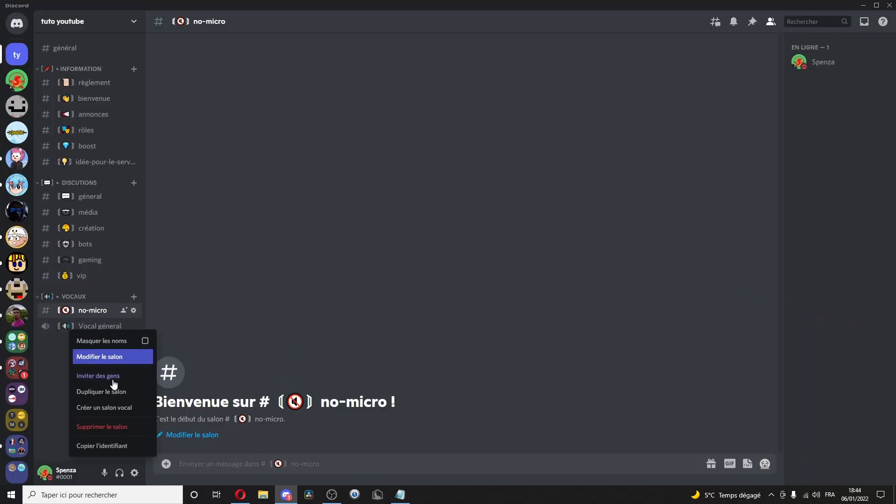
click(112, 391)
text(〖🔊〗Vocal)
text(du)
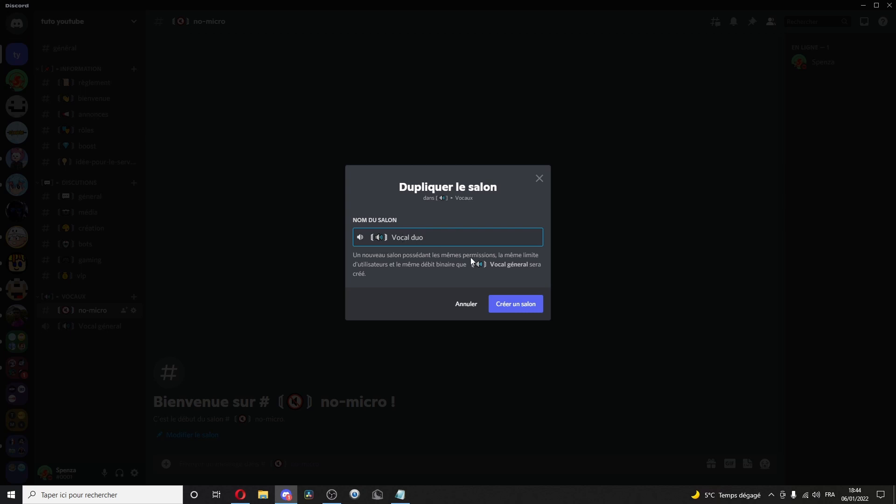
click(517, 305)
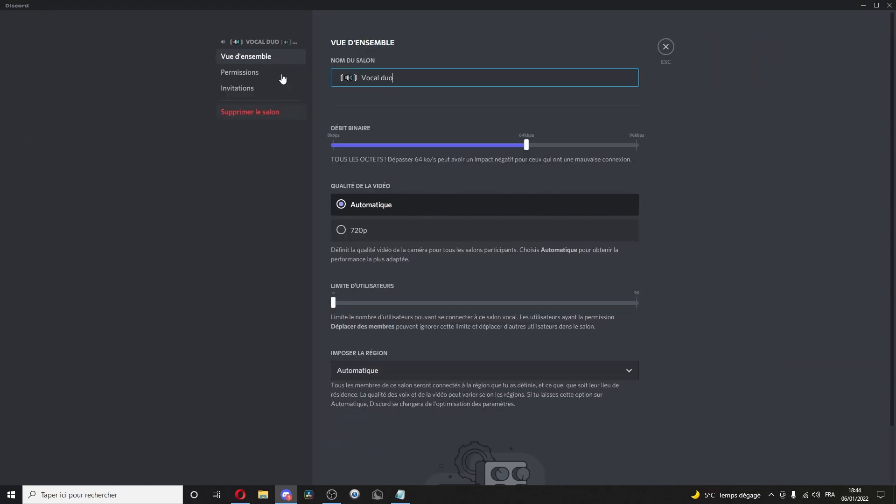
drag(335, 307, 339, 310)
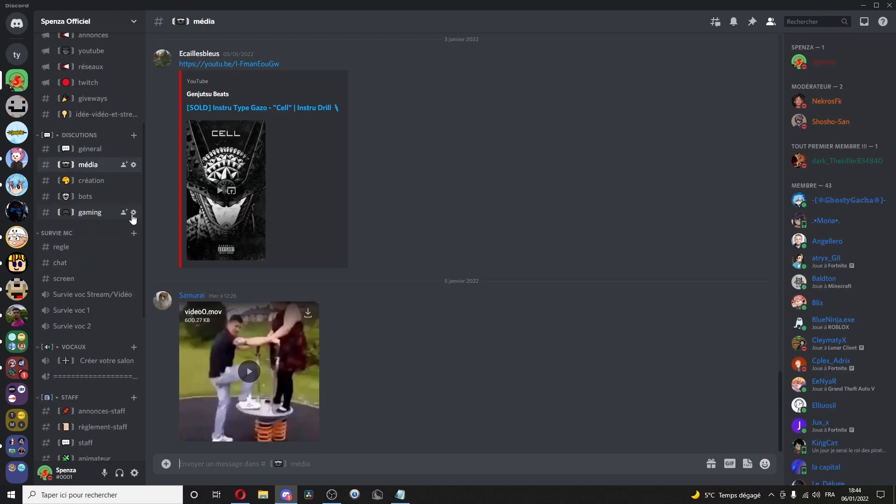
Examine the "Créer votre salon" voice channel in the Vocaux category of the Spenza Officiel server
scroll(87, 212, down, 3)
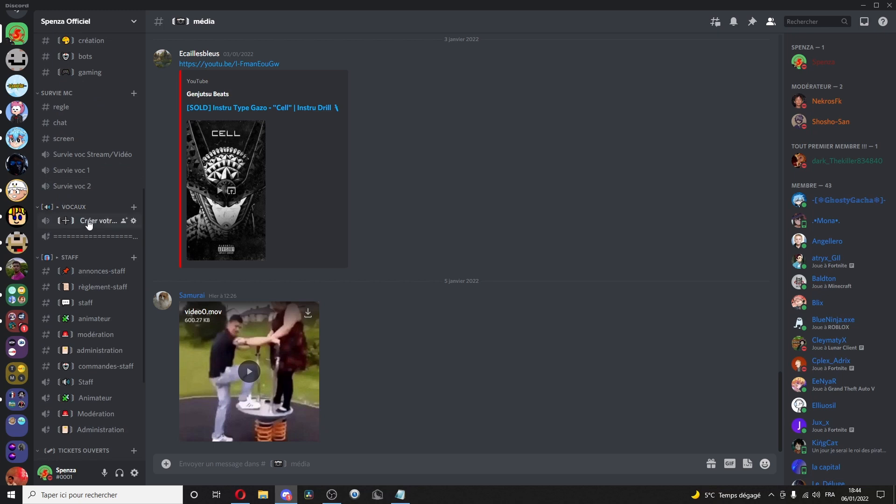
click(85, 222)
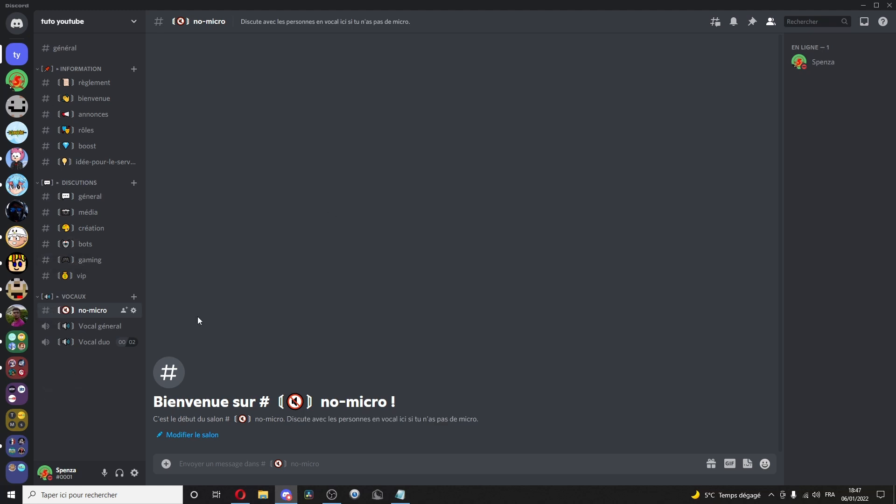
Create a private category named "[🎒] ▸ Staff" and give the Staff role access to it
right_click(94, 384)
click(133, 433)
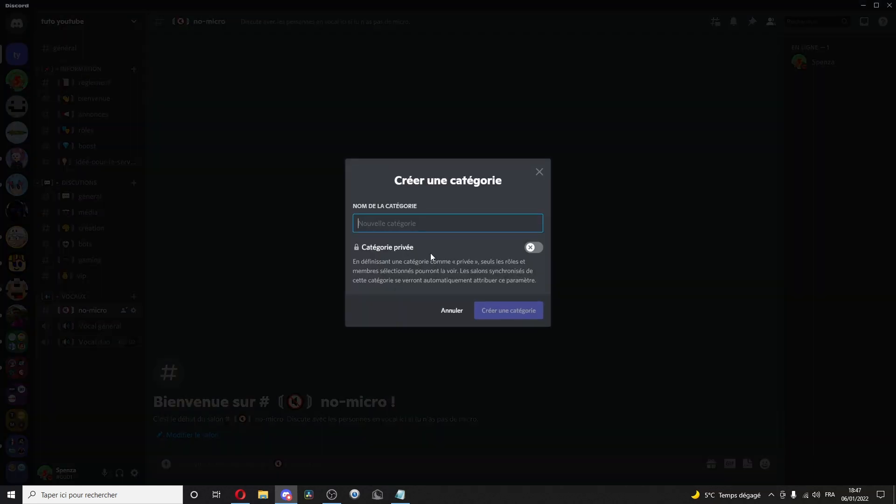
text([🎒] ▸ Staff)
click(534, 248)
click(509, 311)
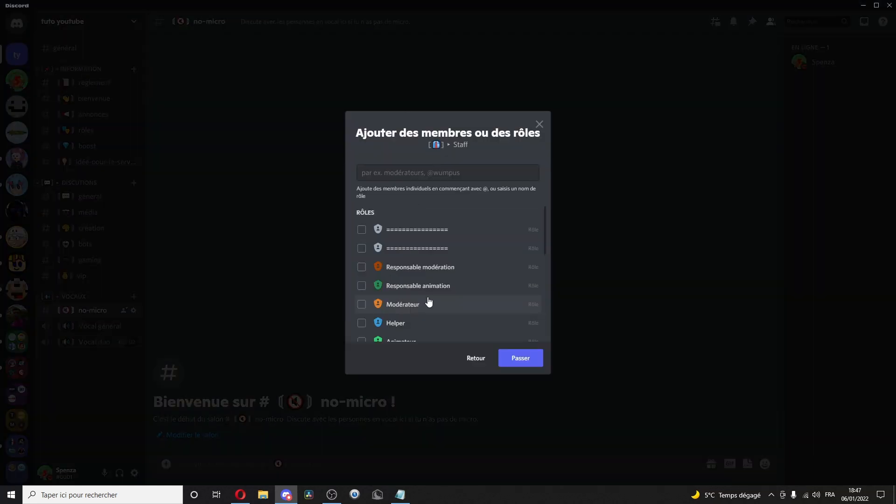
scroll(383, 309, down, 5)
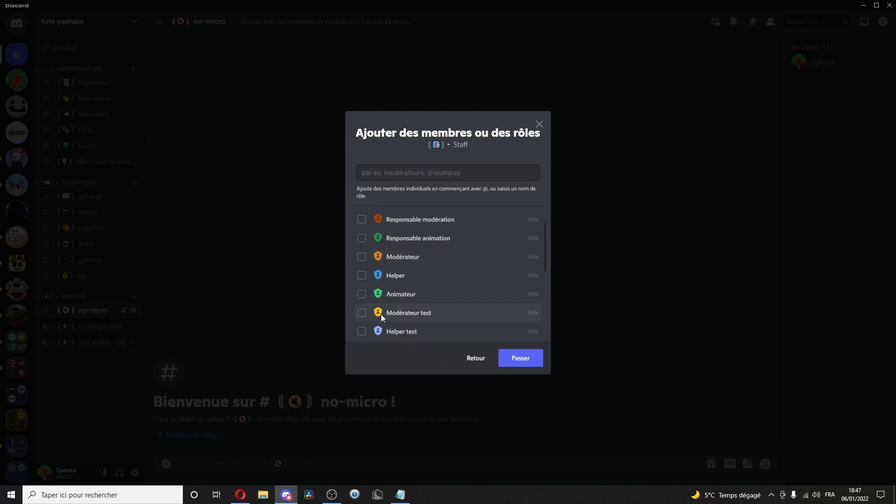
scroll(374, 280, up, 3)
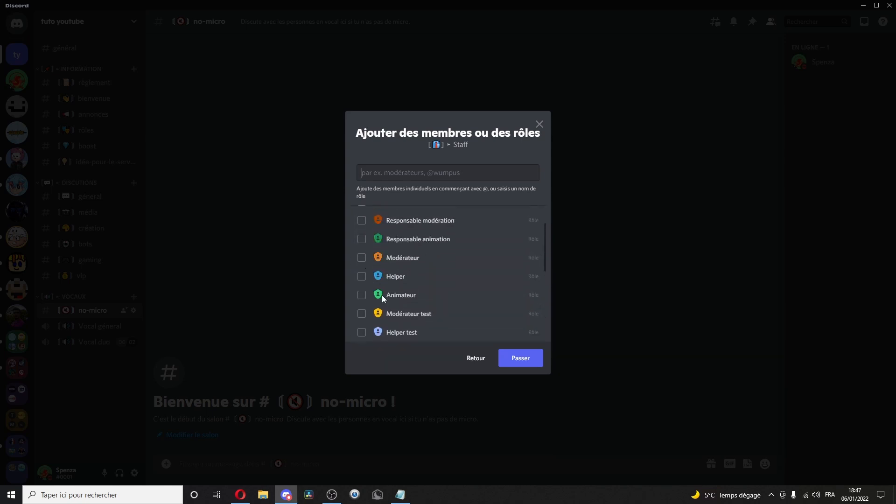
scroll(382, 295, down, 1)
click(362, 305)
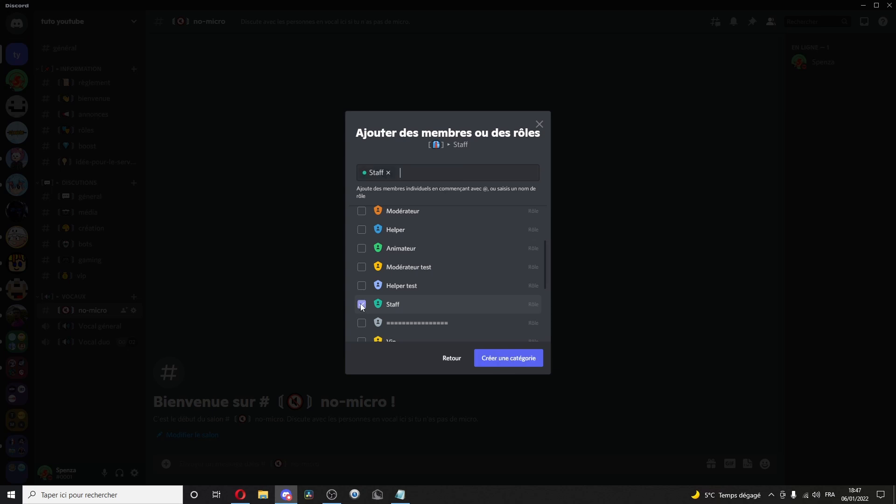
key(Return)
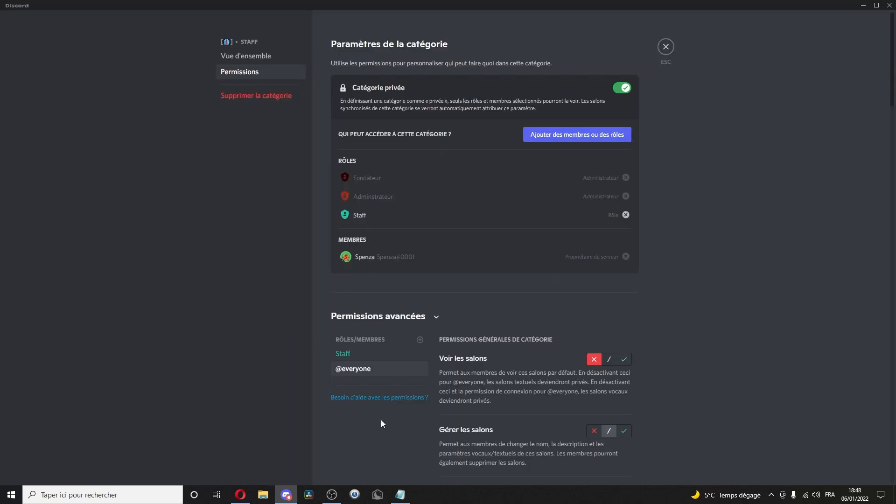
Deny the Staff role channel, permission and webhook management and invitations in the Staff category, and save the changes
click(366, 358)
click(394, 369)
click(343, 353)
scroll(635, 369, down, 4)
click(594, 216)
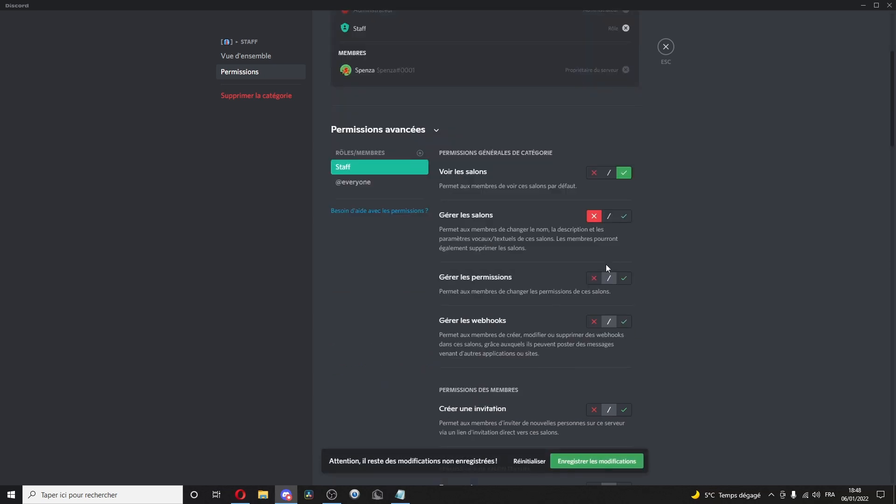
click(594, 278)
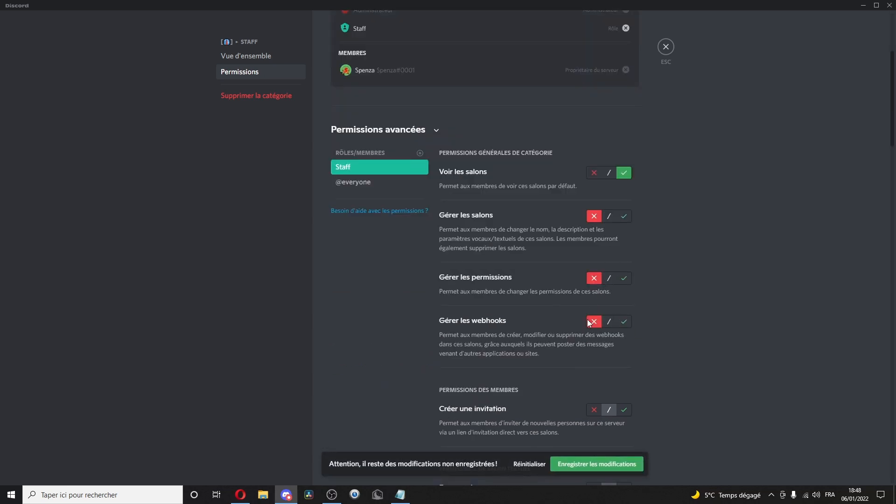
click(594, 409)
scroll(601, 209, down, 7)
scroll(596, 228, up, 14)
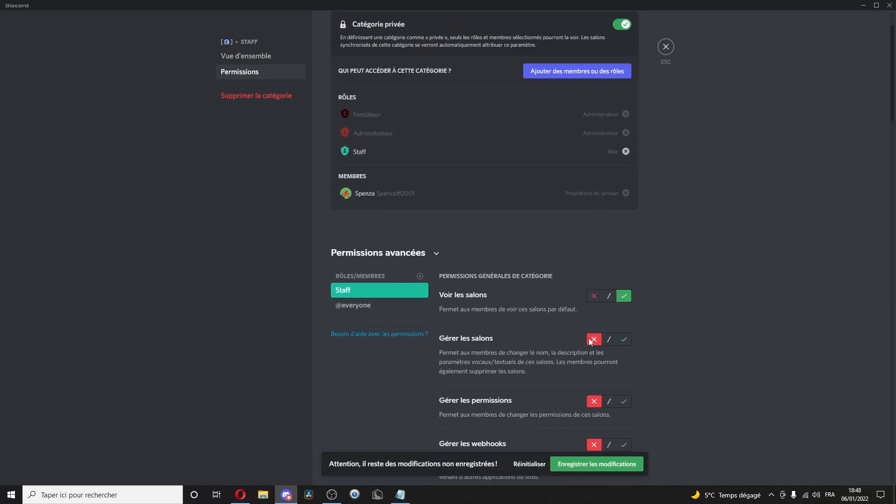
click(597, 465)
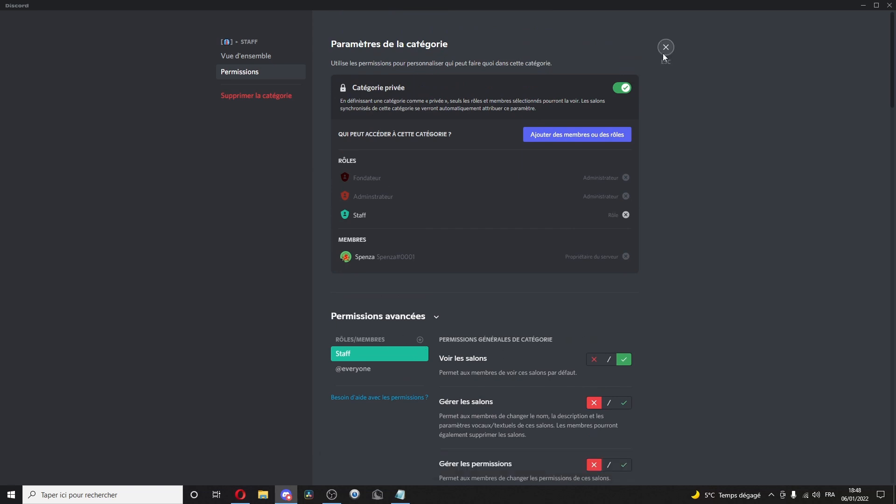
click(665, 48)
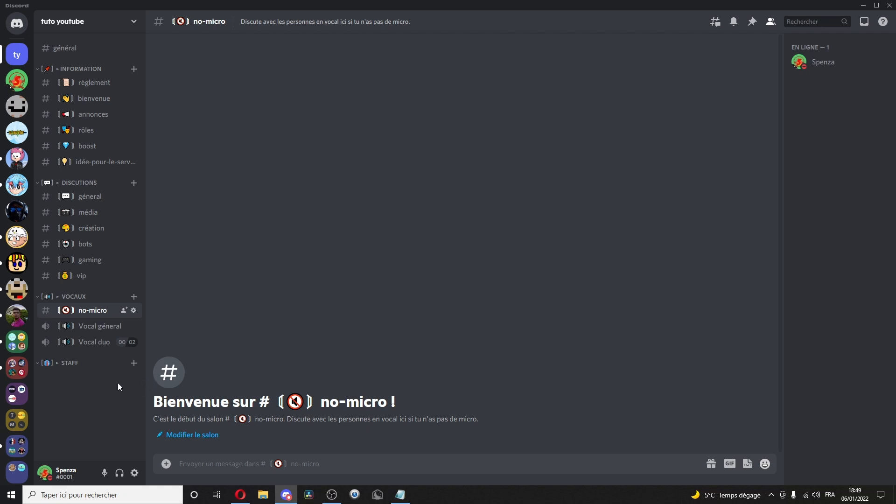
Create a text channel named "〚📌〛 annonces-staff" in the Staff category
click(134, 363)
click(142, 368)
click(134, 363)
text(〚📌〛 annonces-staff)
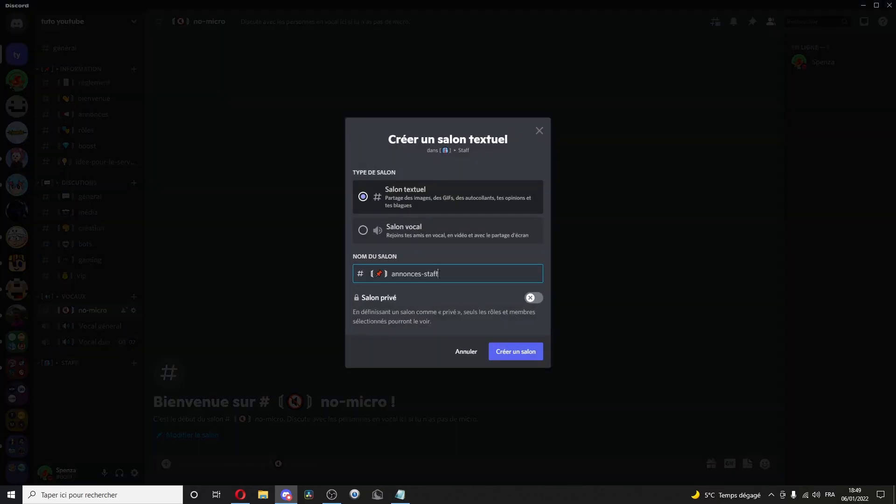
Add Responsable modération to the annonces-staff channel permissions, and deny the Staff role sending messages there
click(420, 364)
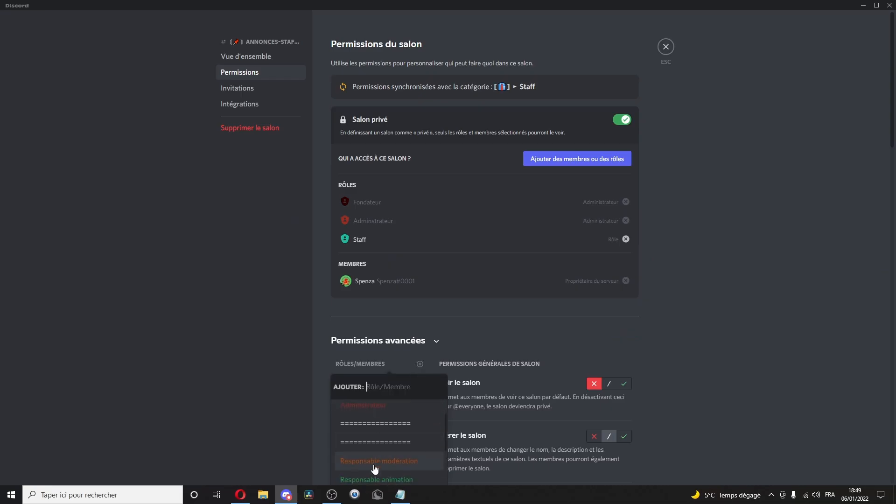
click(375, 466)
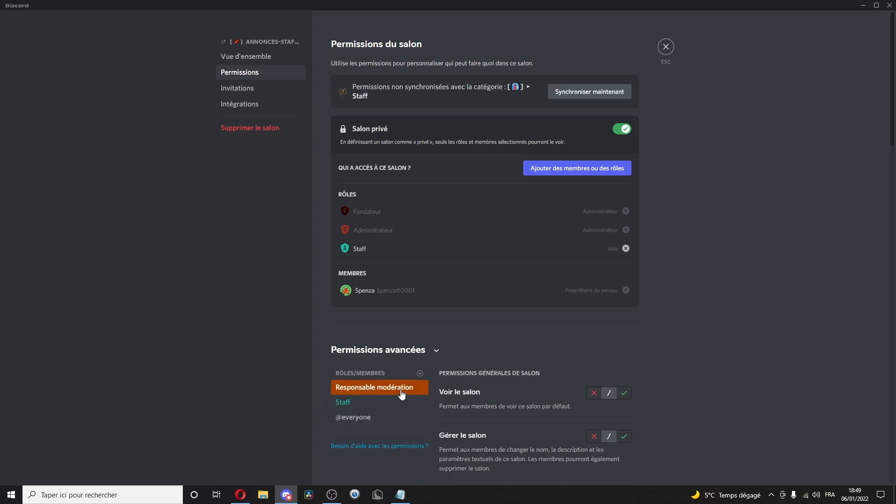
scroll(401, 395, down, 2)
click(354, 309)
scroll(531, 351, down, 8)
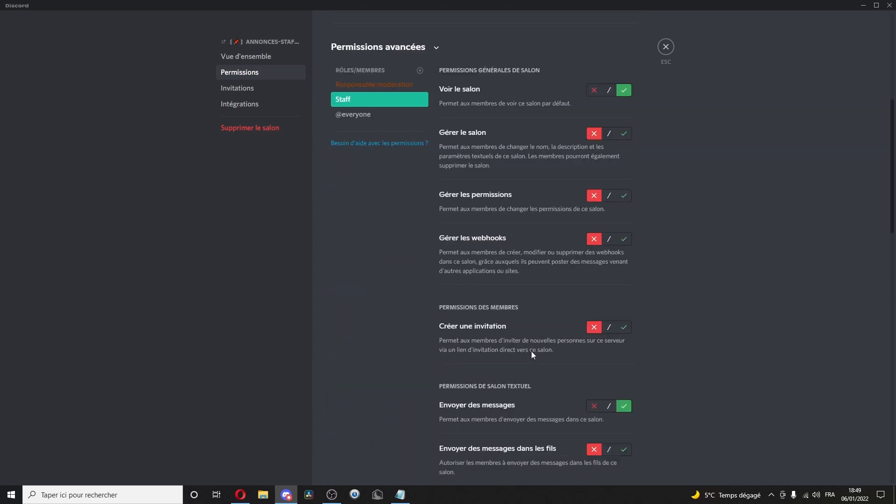
scroll(467, 336, up, 3)
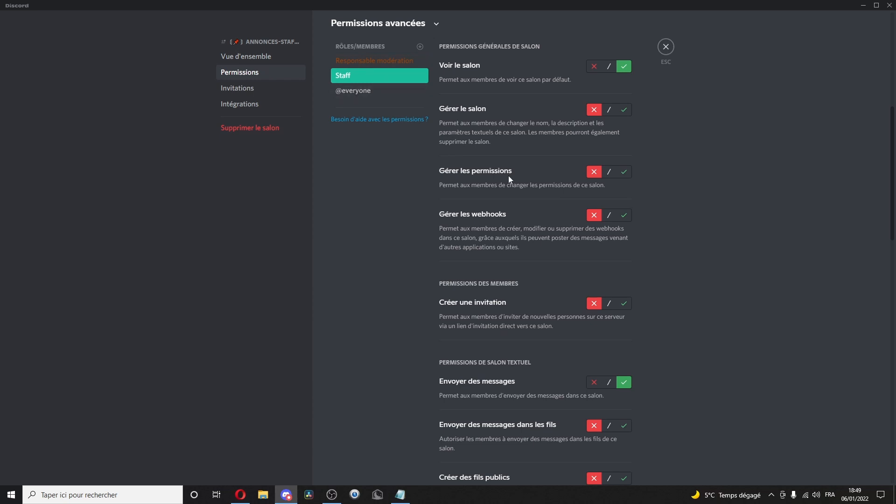
click(595, 382)
click(605, 460)
Allow Responsable modération viewing, messages, links, files and reactions in annonces-staff, and deny channel management and threads
click(379, 61)
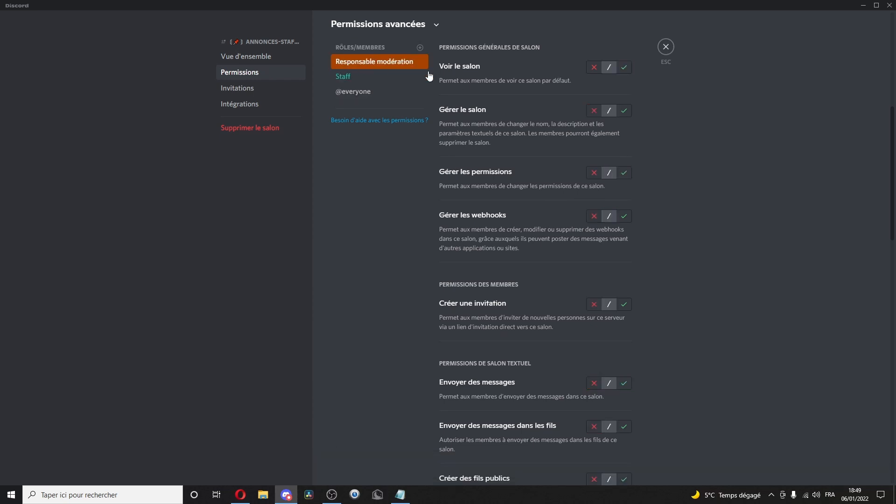
click(625, 67)
click(593, 110)
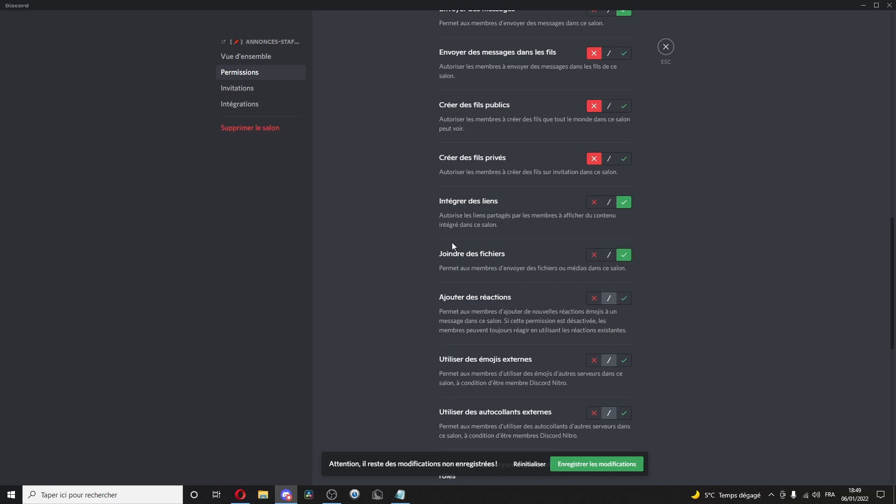
scroll(550, 251, down, 2)
click(624, 205)
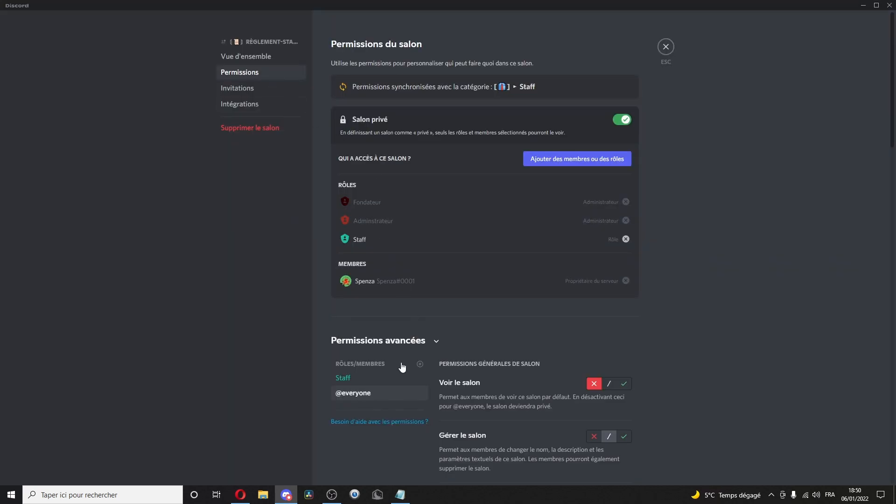
Deny the Staff role sending messages and adding reactions in the règlement-staff channel, and save the changes
click(363, 380)
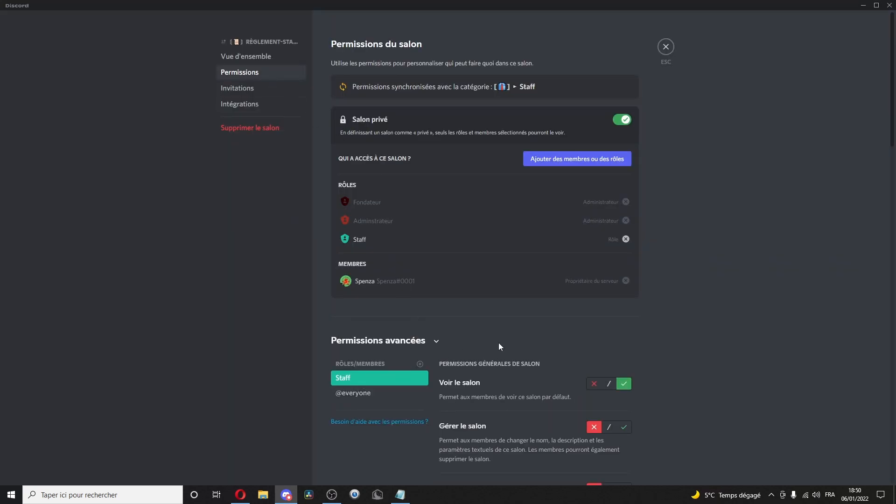
scroll(499, 343, down, 8)
click(593, 326)
scroll(591, 322, down, 5)
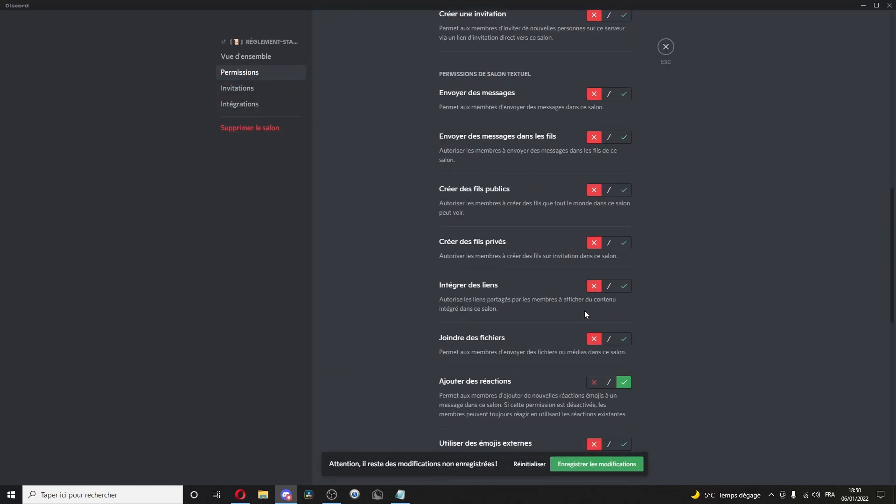
click(594, 382)
scroll(593, 382, down, 5)
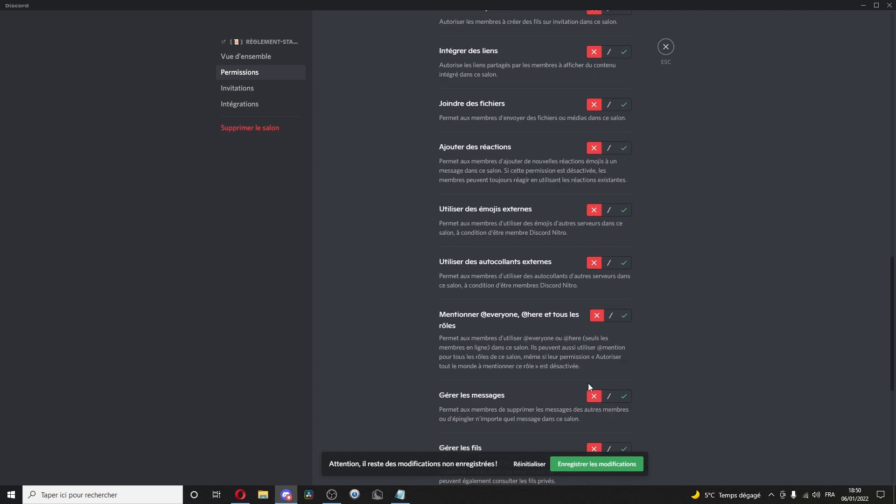
click(559, 465)
scroll(587, 420, down, 5)
scroll(497, 270, up, 20)
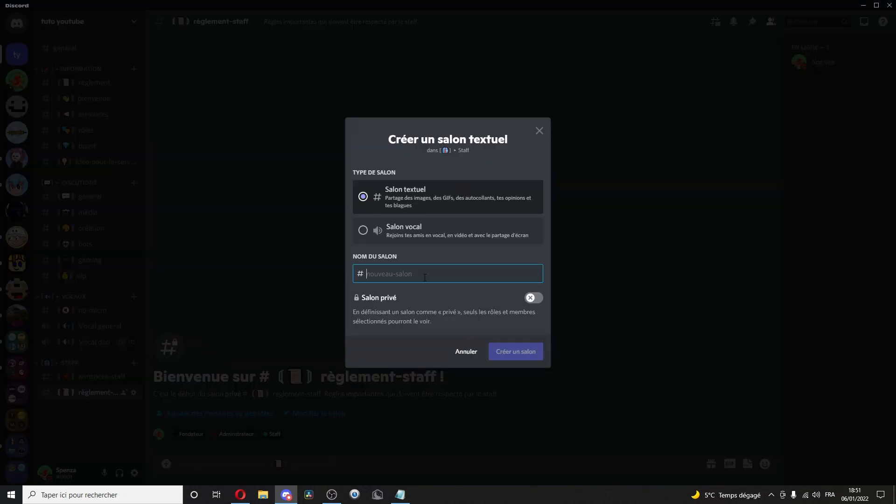
Create a text channel named "【💬】staff" in the Staff category
text(【💬】staff)
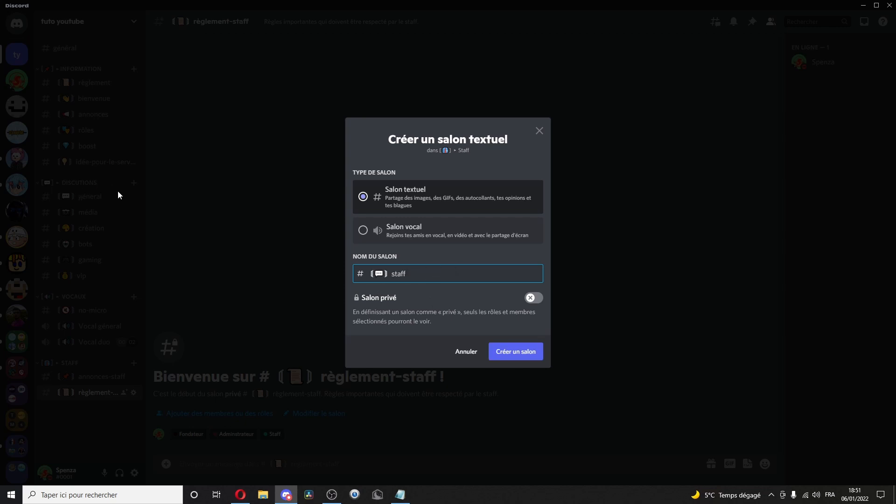
key(Return)
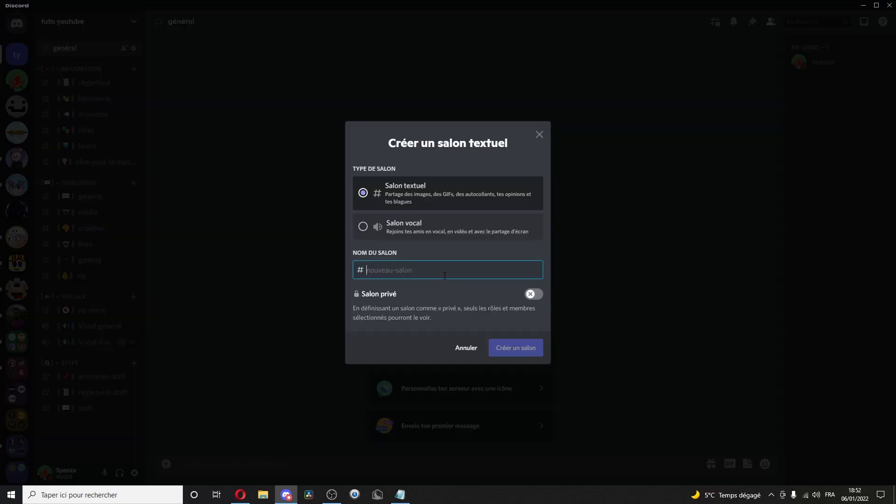
Create a private text channel named "【🧩】animateur" with access for the Animateur and Responsable animation roles
text(【❎】animateur)
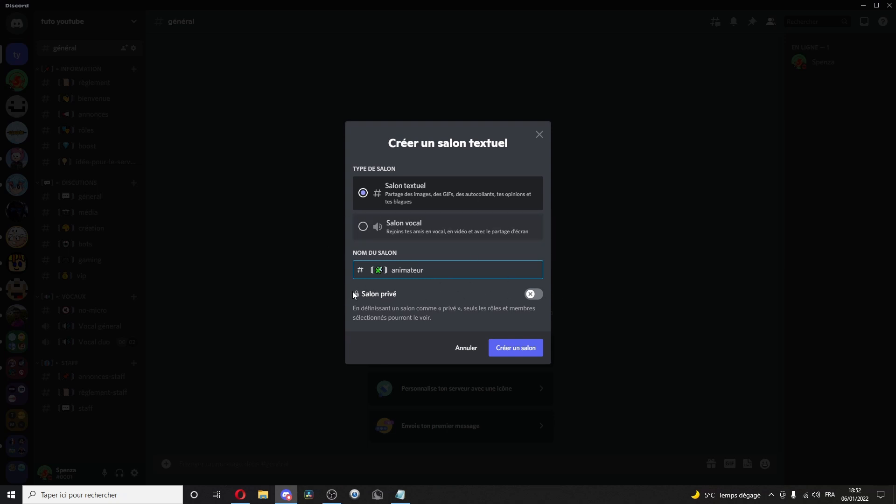
click(542, 295)
click(516, 348)
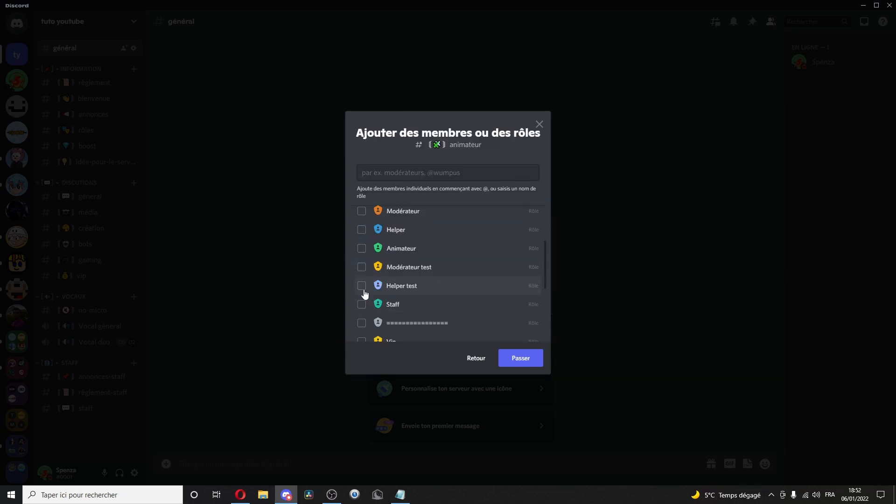
click(362, 248)
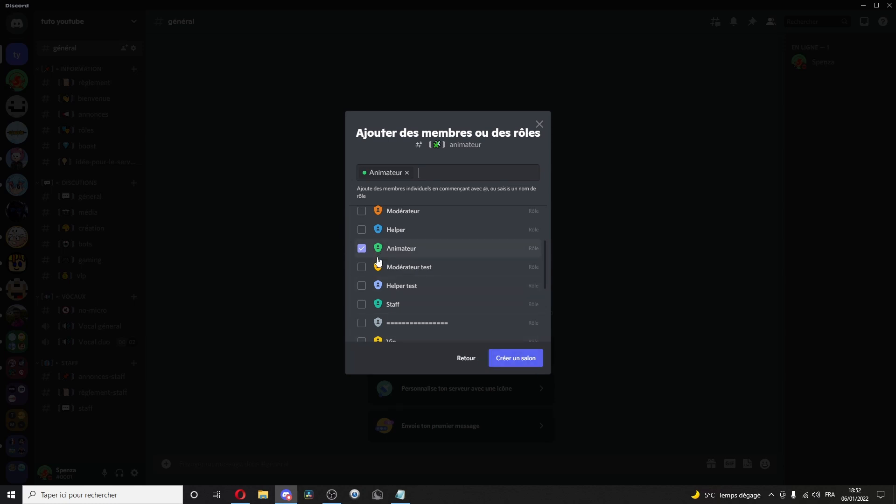
scroll(374, 259, up, 2)
click(362, 239)
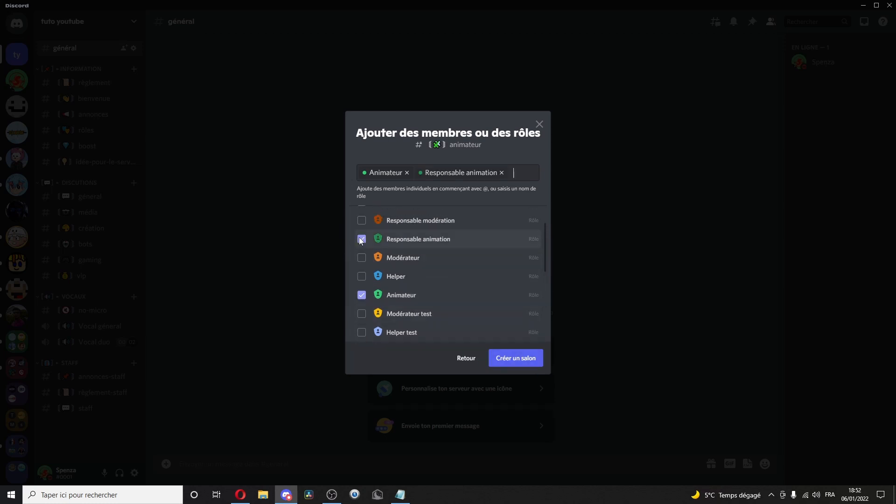
click(516, 369)
Allow the Animateur role to create invitations and send messages in the animateur channel
click(624, 369)
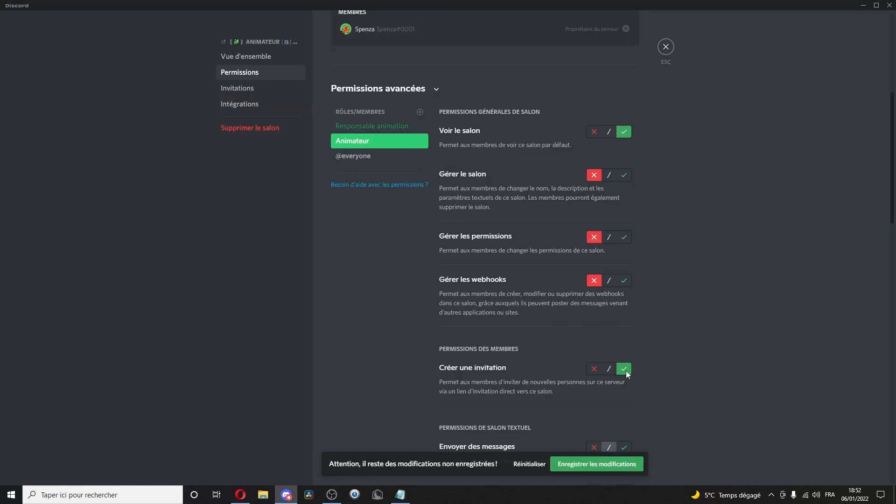
scroll(626, 370, down, 2)
click(625, 356)
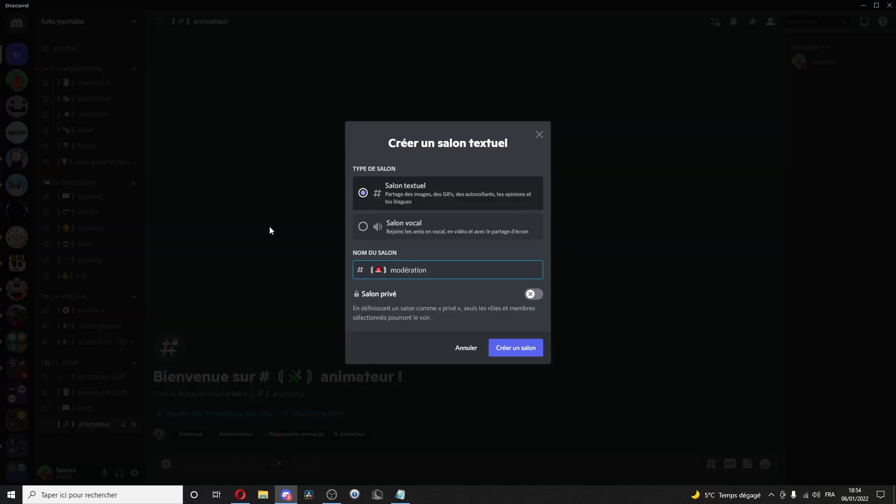
Create a private text channel named "【🚨】modération" with access for the Modérateur and Responsable modération roles
click(535, 294)
click(502, 349)
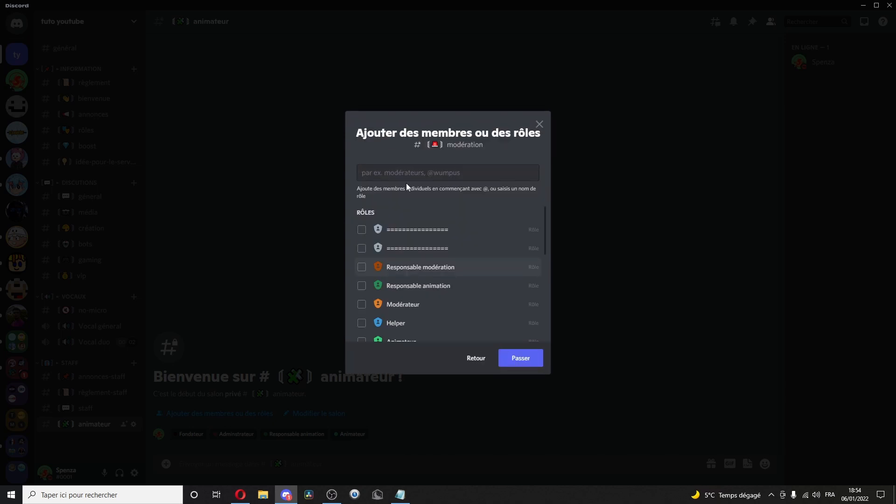
scroll(401, 233, down, 2)
scroll(421, 273, up, 1)
click(362, 258)
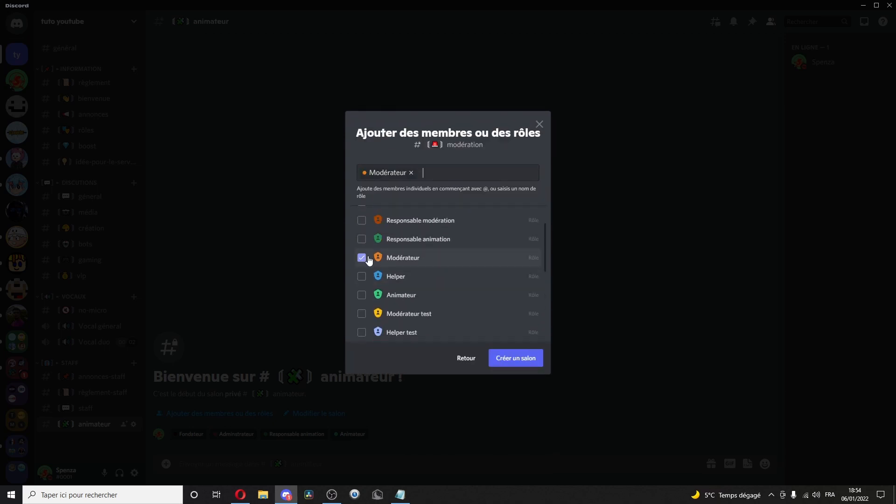
scroll(363, 262, up, 1)
click(362, 269)
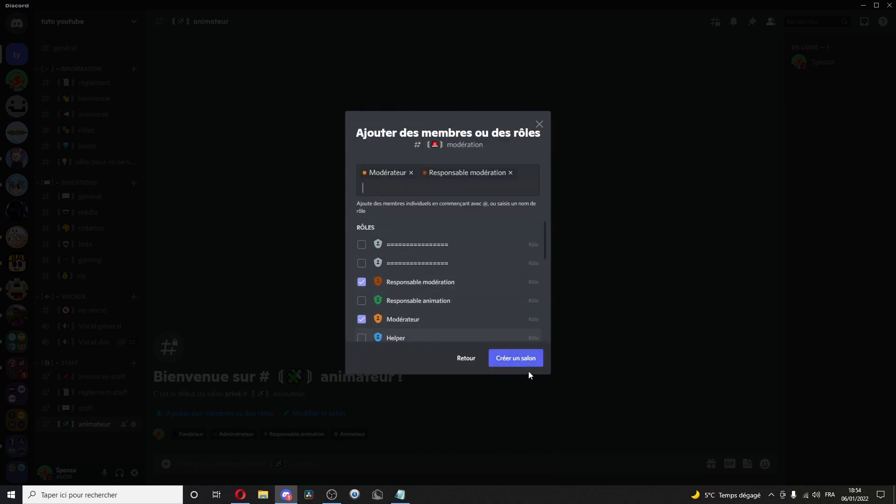
click(518, 360)
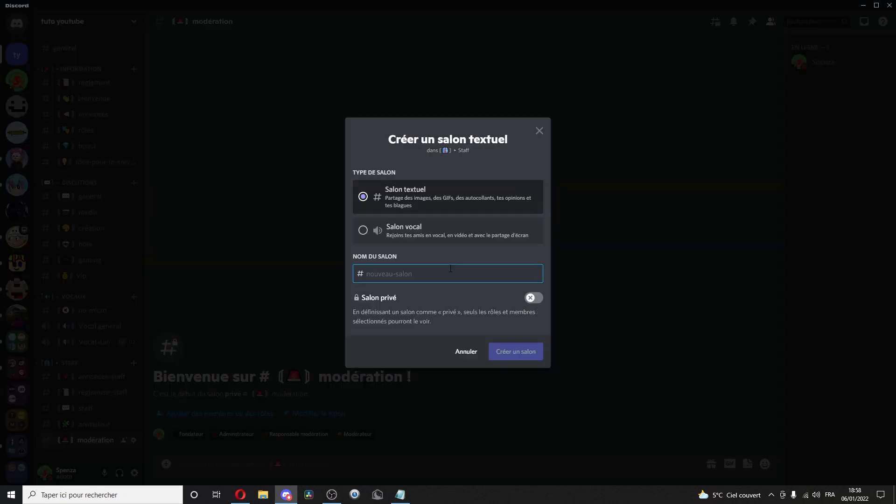
Create a private text channel named "【⚖】responsable" in the Staff category for Responsable modération and Responsable animation
text(【⚖】 responsable)
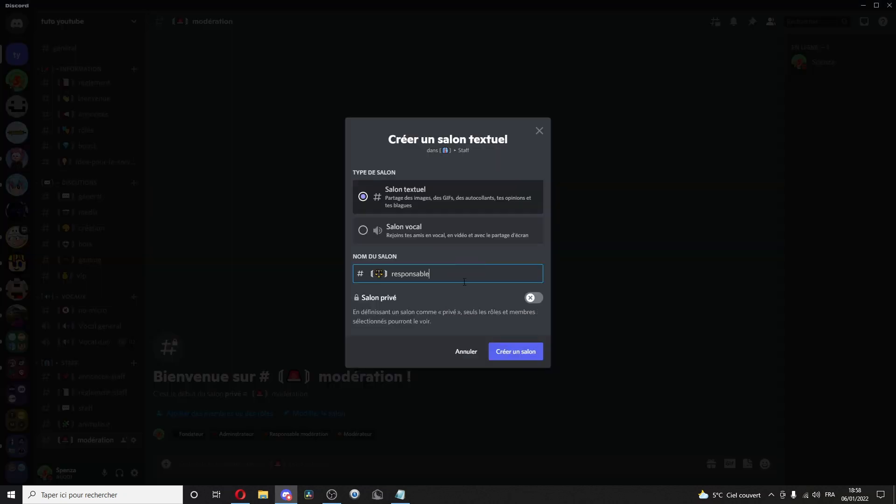
click(532, 298)
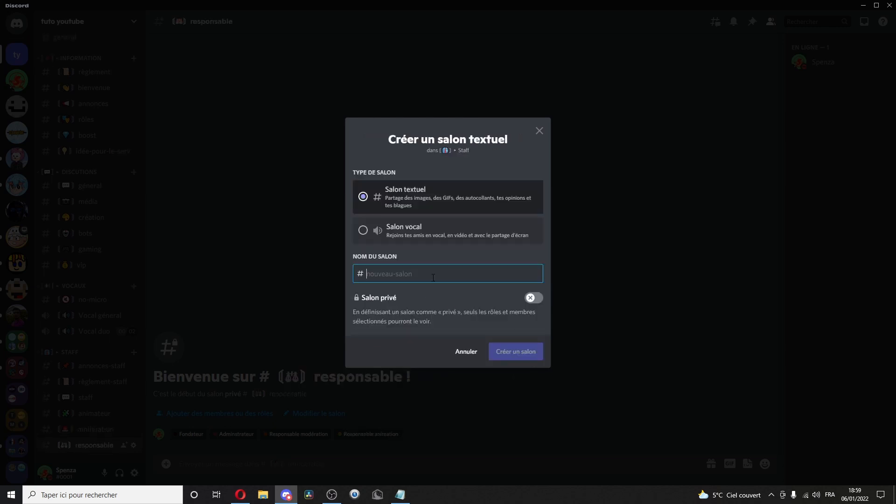
Create a private text channel named "administration" with a bracketed emoji prefix in the Staff category, without adding any roles
text(【📙】 administration)
click(534, 298)
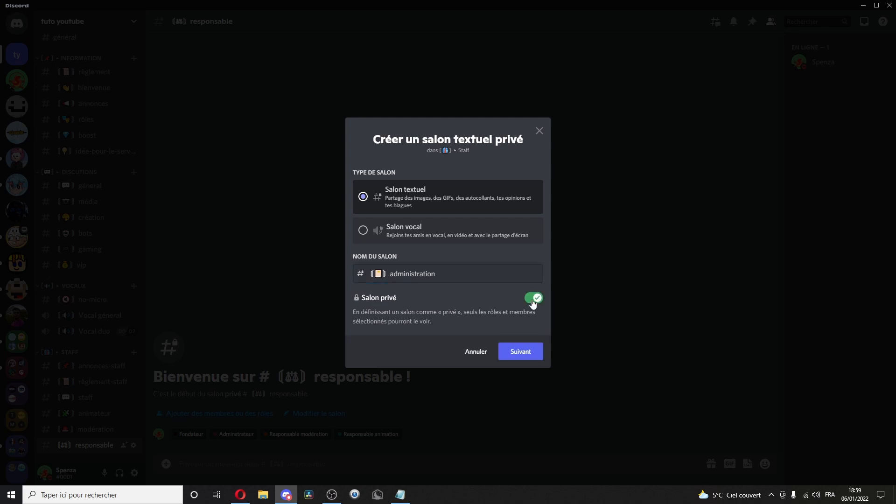
click(521, 352)
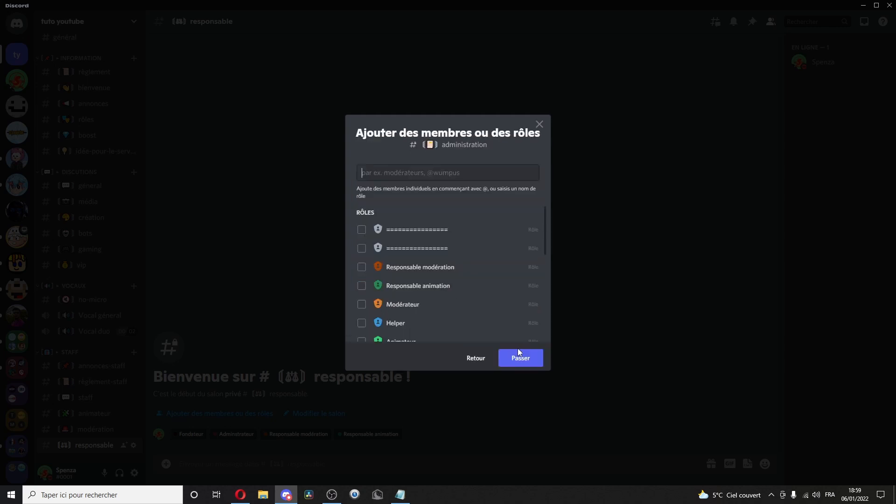
scroll(516, 295, down, 5)
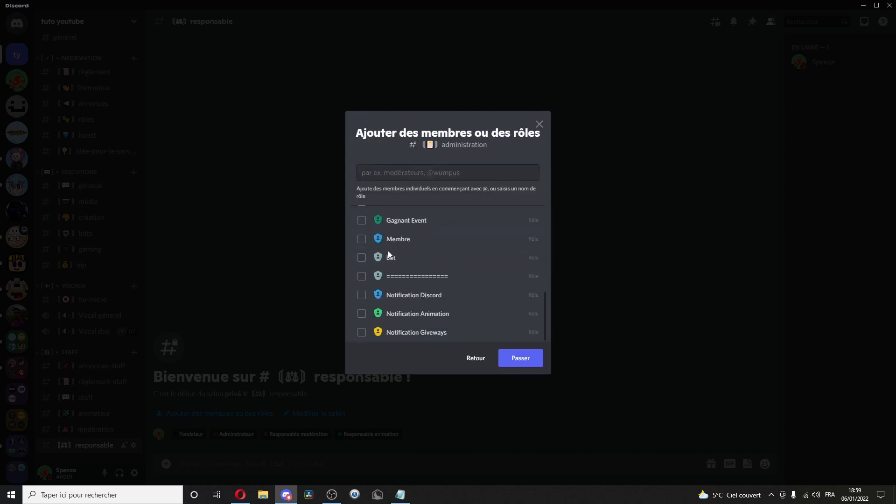
click(516, 359)
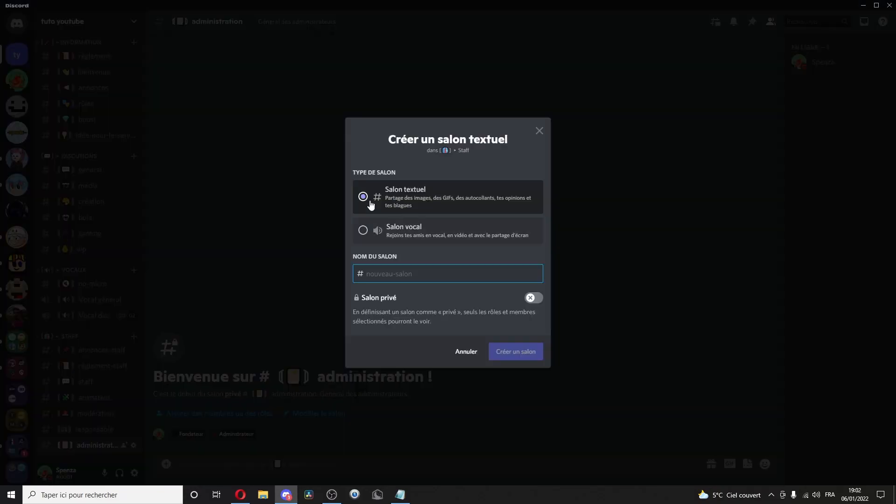
Create a text channel named "【🤖】commandes-staff" and allow the Staff role to use application commands there, saving the changes
text(〔🛡〕commandes-staff)
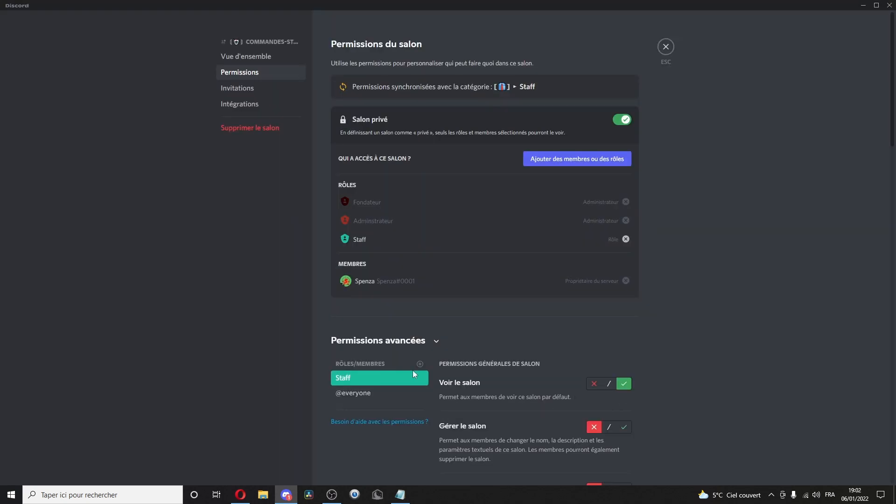
scroll(556, 352, down, 10)
scroll(556, 348, down, 12)
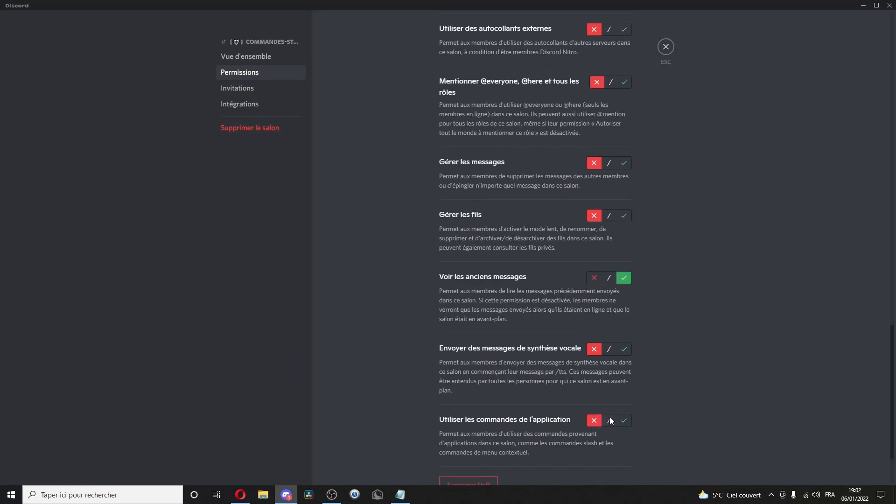
click(610, 420)
click(624, 421)
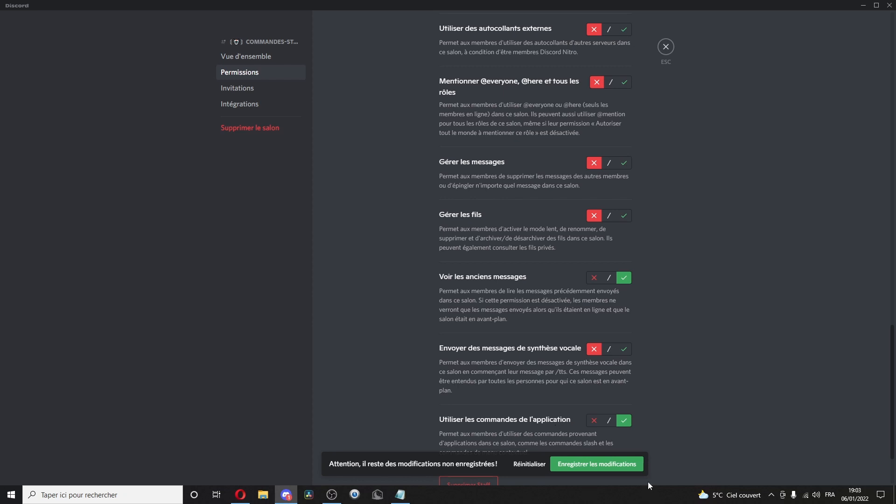
click(625, 465)
click(667, 47)
Create a voice channel named "【🔊】Staff" in the Staff category
click(134, 321)
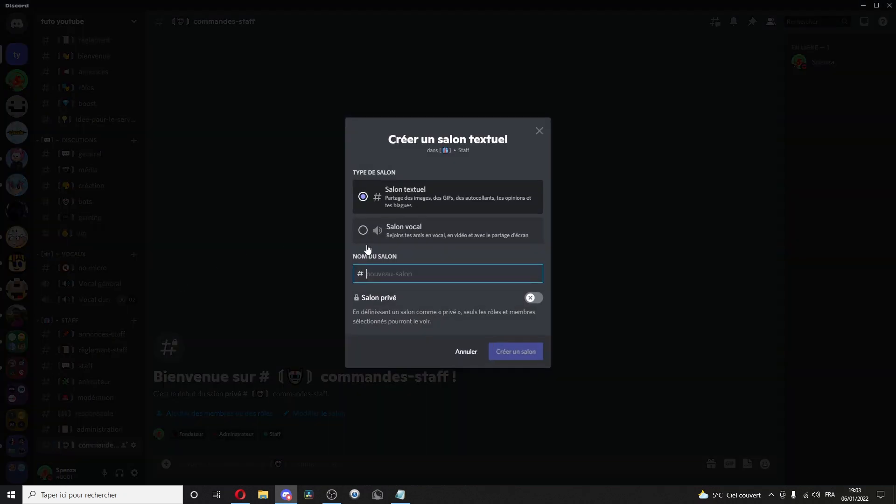
click(460, 234)
click(424, 278)
text(【🔊】Staff)
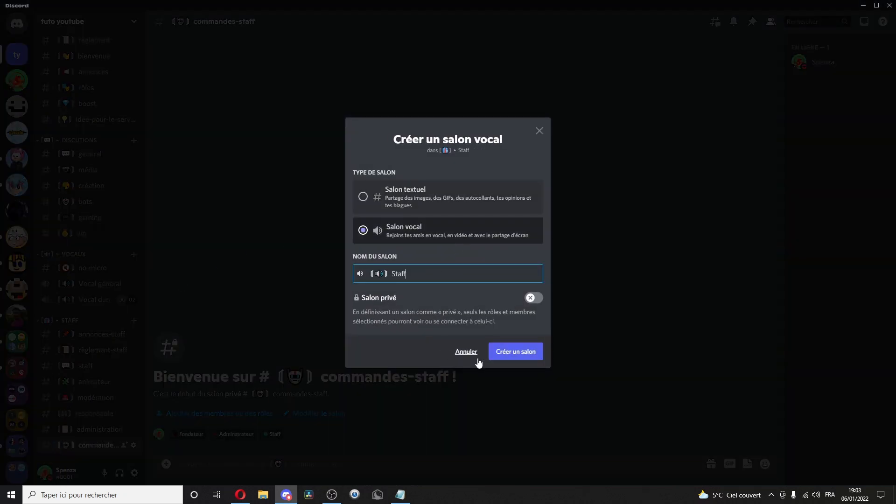
click(514, 353)
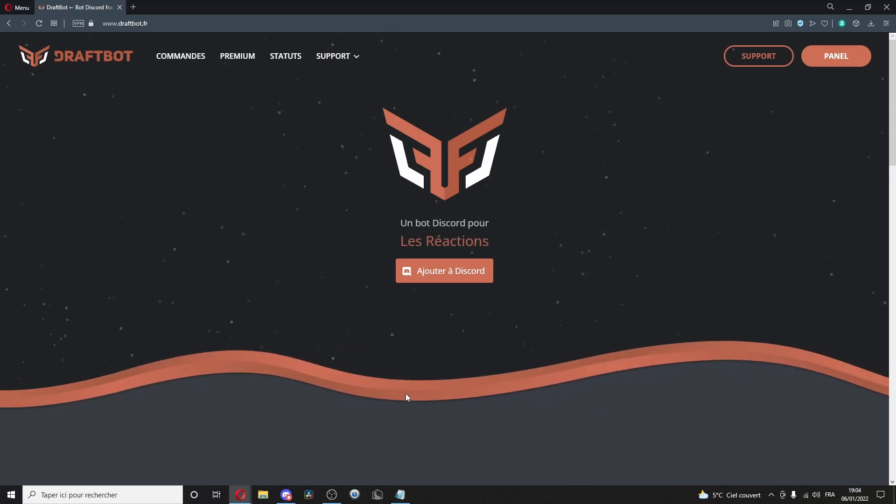
From the DraftBot website in the browser, add DraftBot to the tuto youtube server and authorise its requested permissions
click(445, 270)
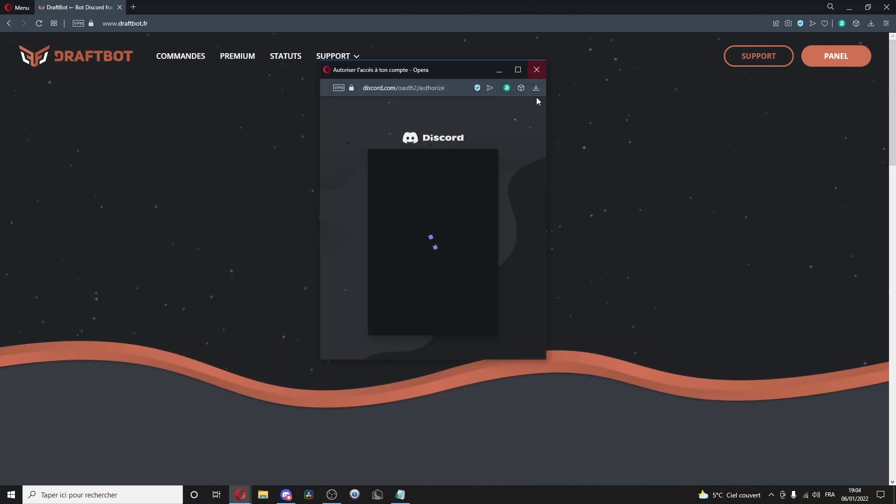
scroll(475, 245, down, 2)
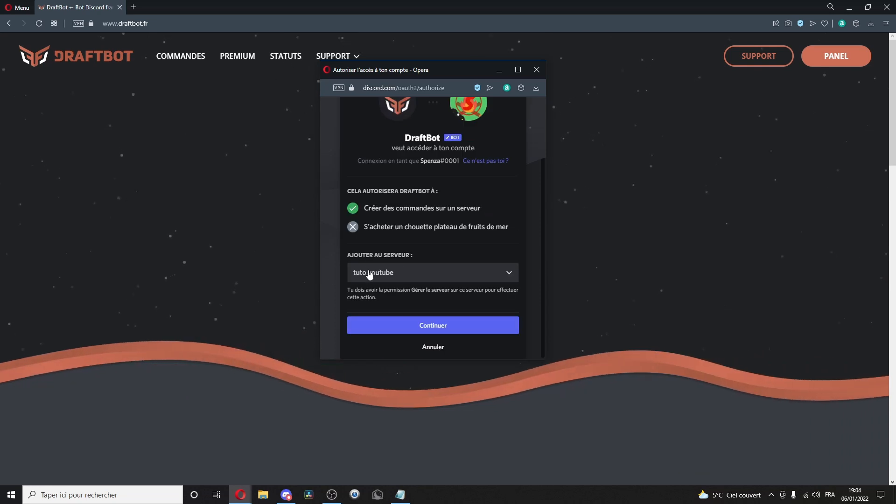
click(405, 323)
scroll(422, 181, down, 5)
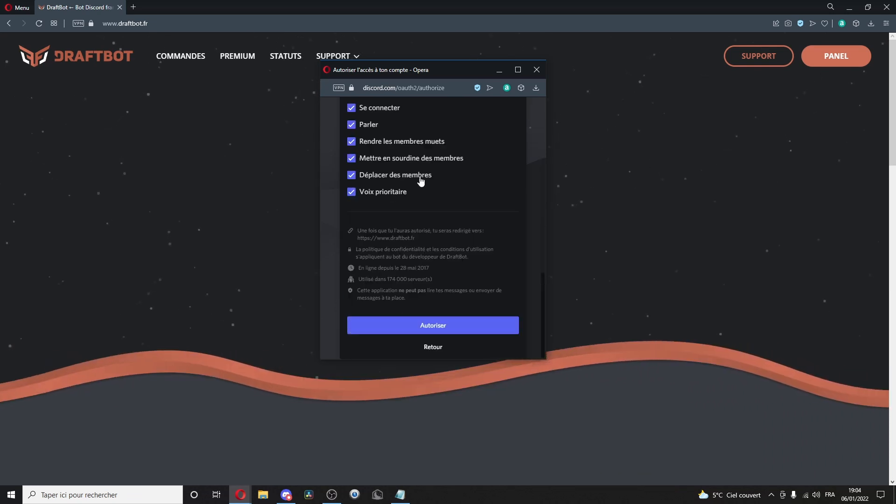
click(433, 326)
click(377, 304)
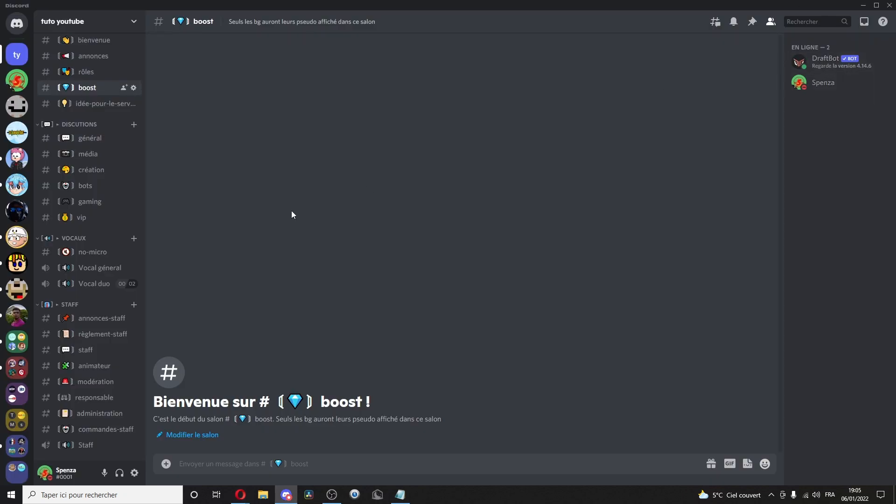
Switch to Discord and send "!help all" in the général channel to list all DraftBot commands
click(68, 49)
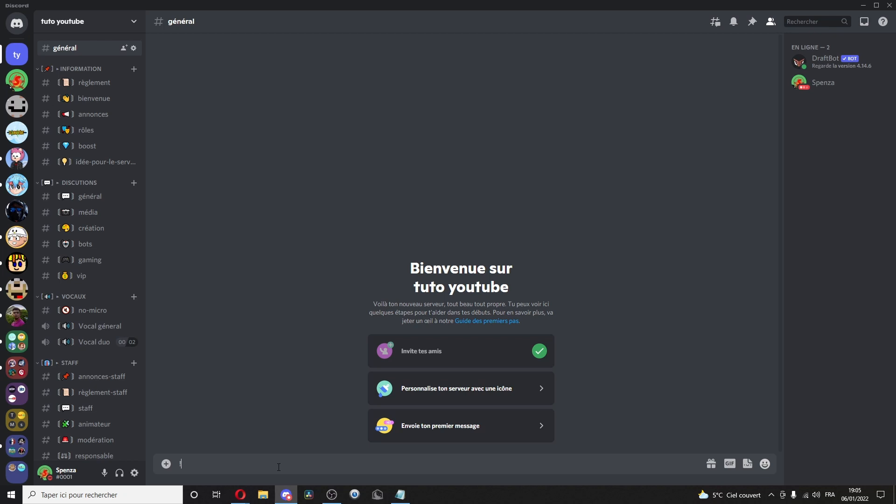
text(help all)
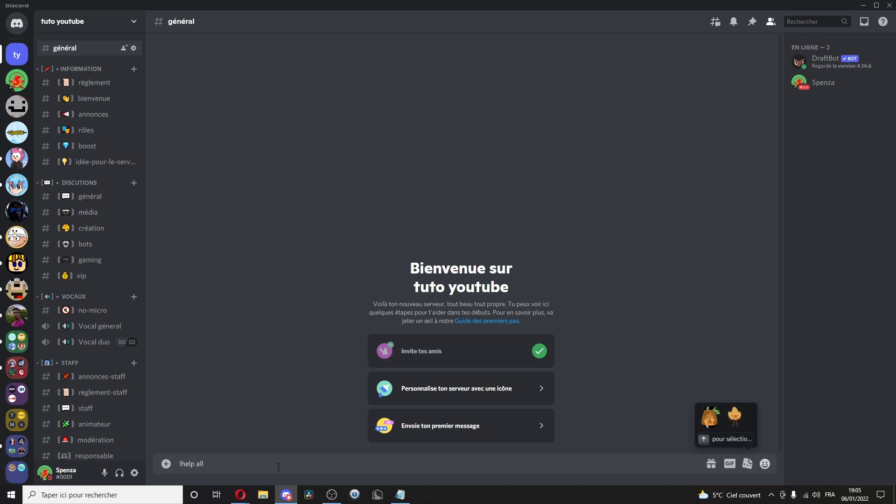
key(Return)
Start DraftBot's configuration with "!config" in the général channel and decline changing the command prefix
text(!co)
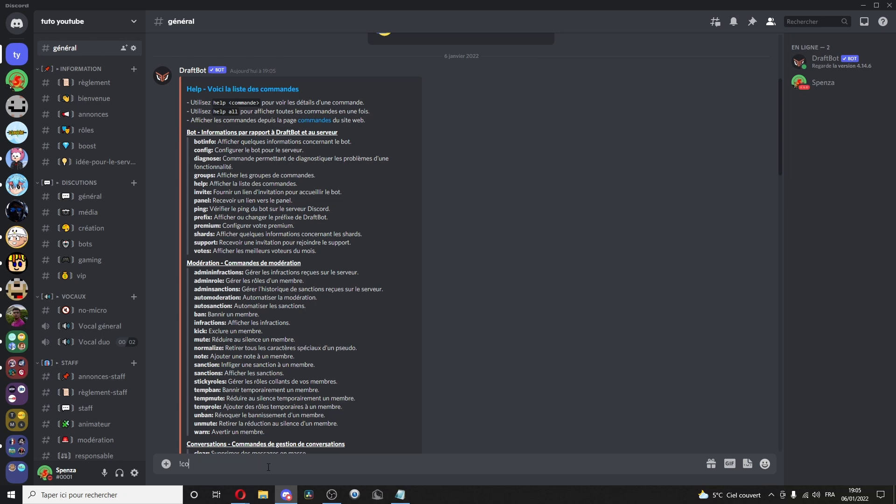
text(nig)
key(Return)
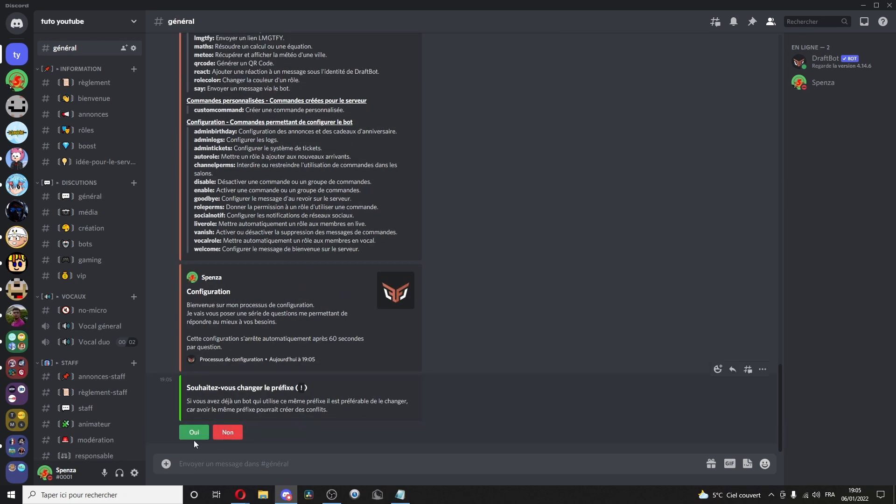
click(228, 433)
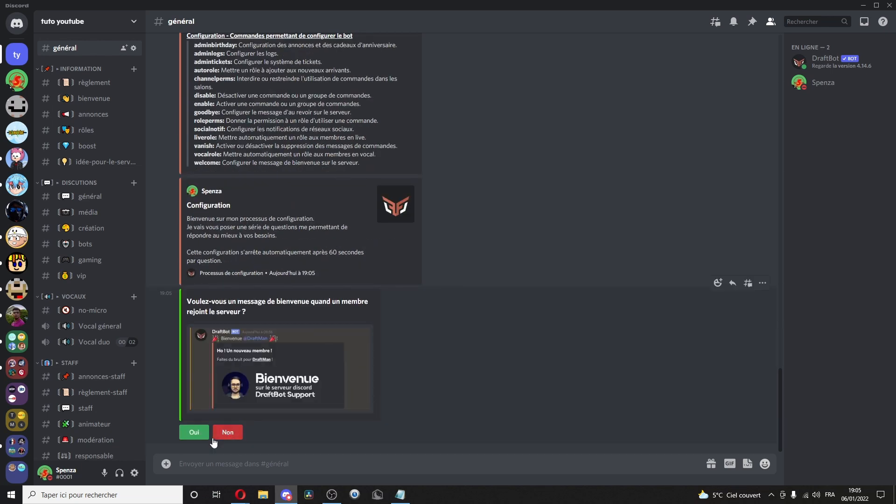
Enable DraftBot's welcome message for new members and set 【👋】bienvenue as its channel
click(200, 433)
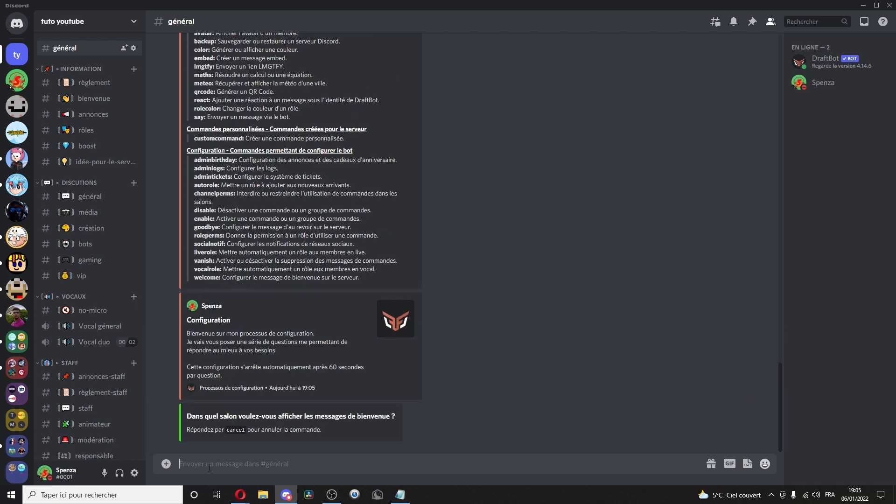
text(#)
click(206, 374)
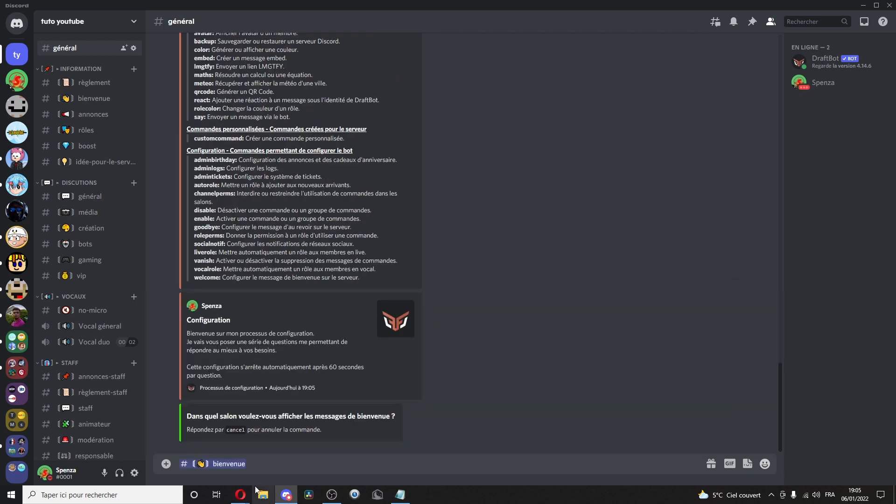
key(Return)
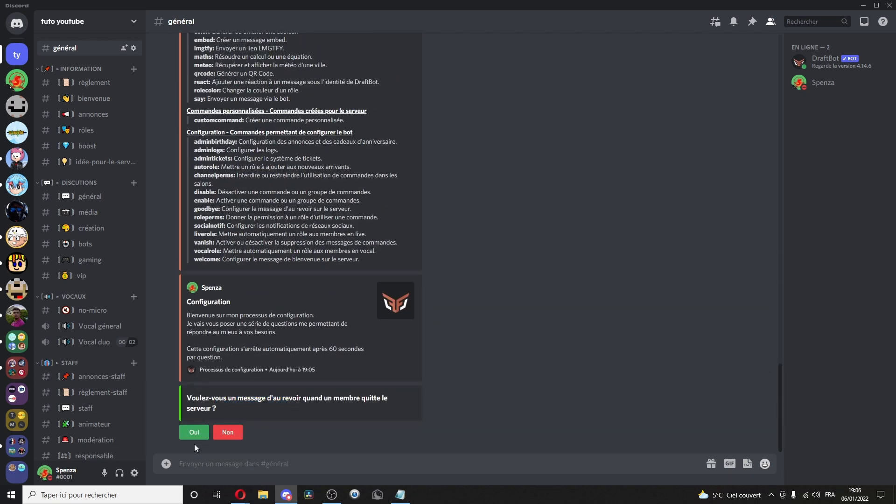
Decline the goodbye message and automatic roles, and enable the level system with 15 à 25 XP per message
click(228, 434)
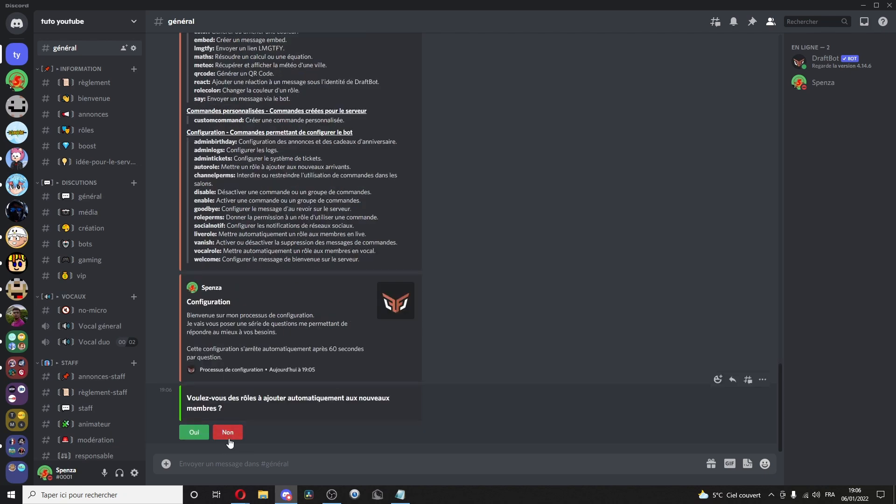
click(229, 439)
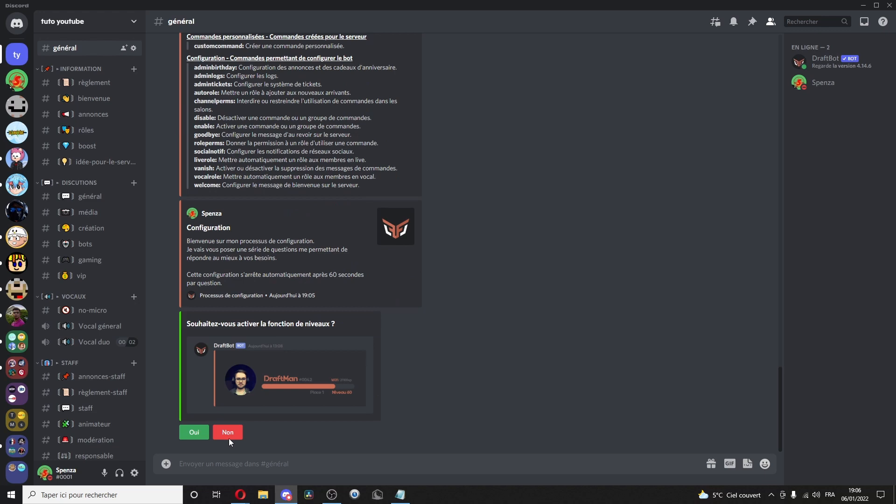
click(205, 440)
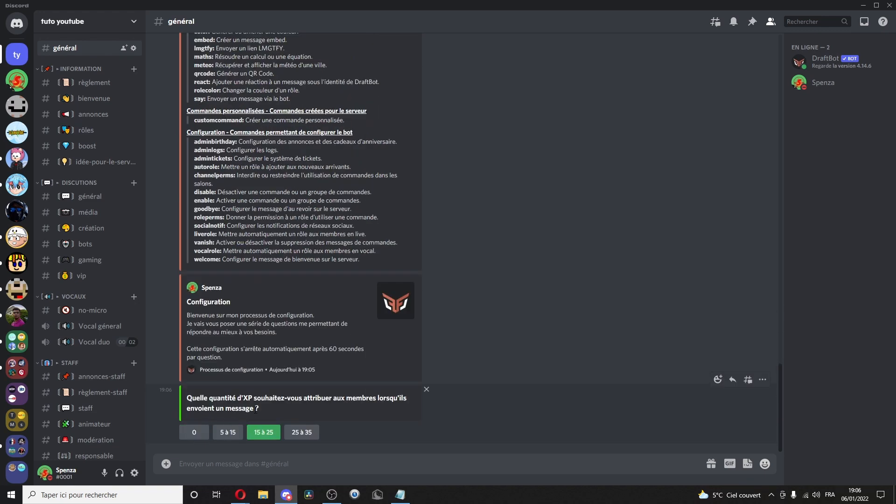
click(255, 432)
Decline DraftBot's economy feature and the deletion of commands executed by users
click(233, 438)
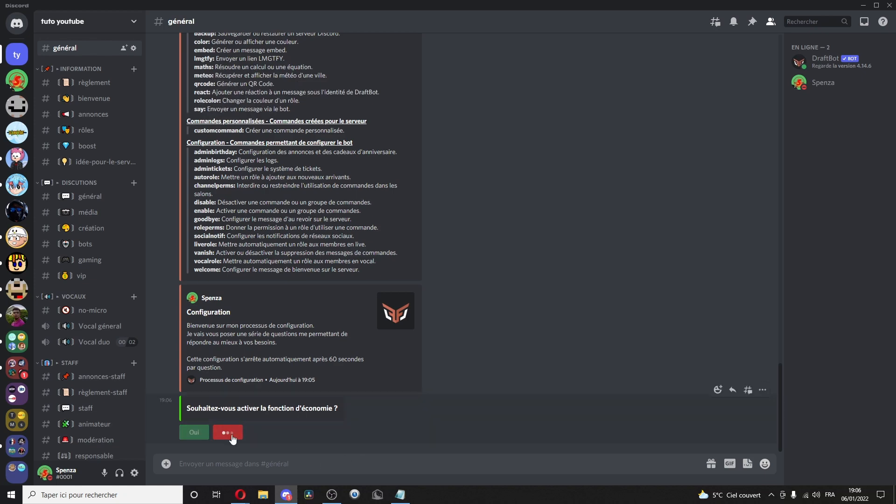
drag(195, 399, 268, 396)
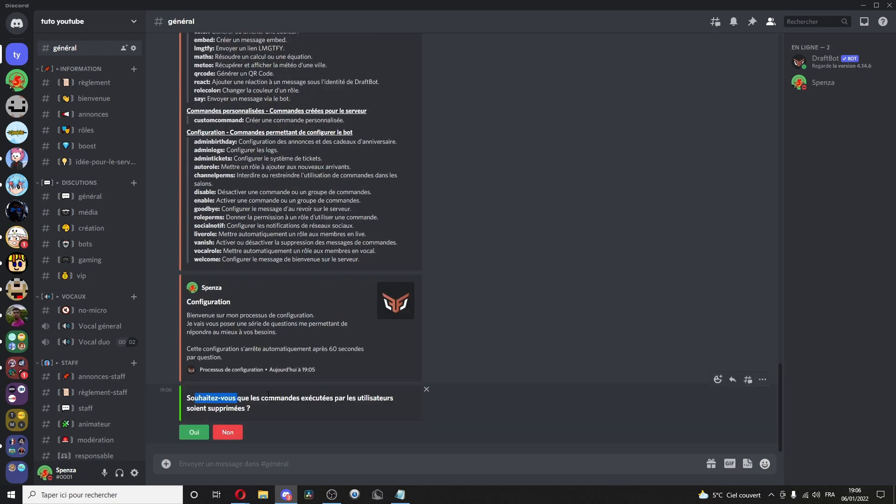
click(254, 409)
double_click(234, 410)
click(228, 432)
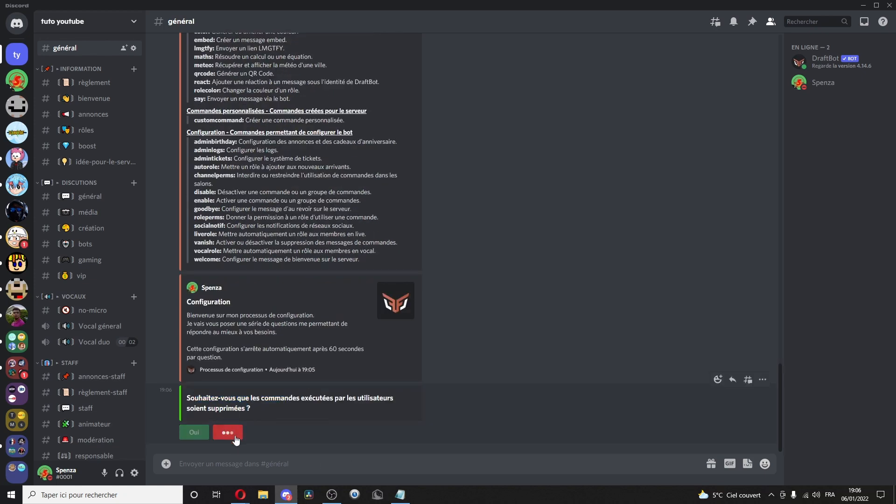
Open the bots channel and try the "!puissance4" command there
click(327, 362)
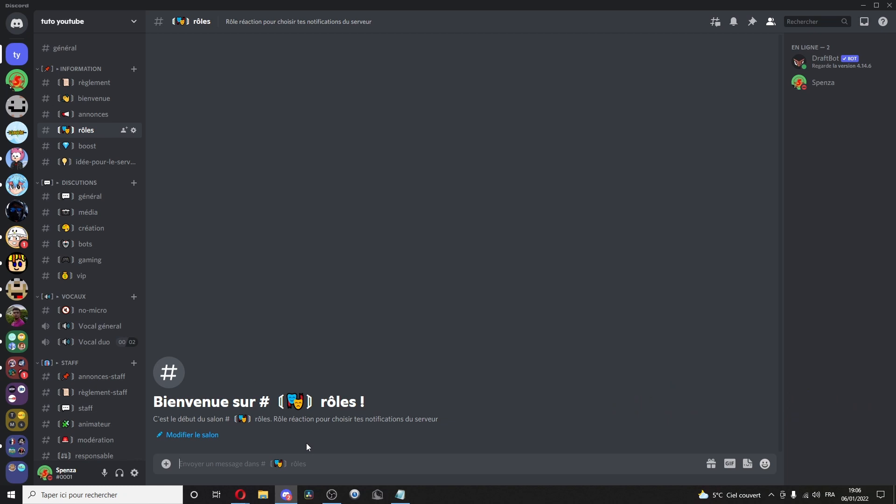
scroll(89, 233, down, 2)
click(90, 201)
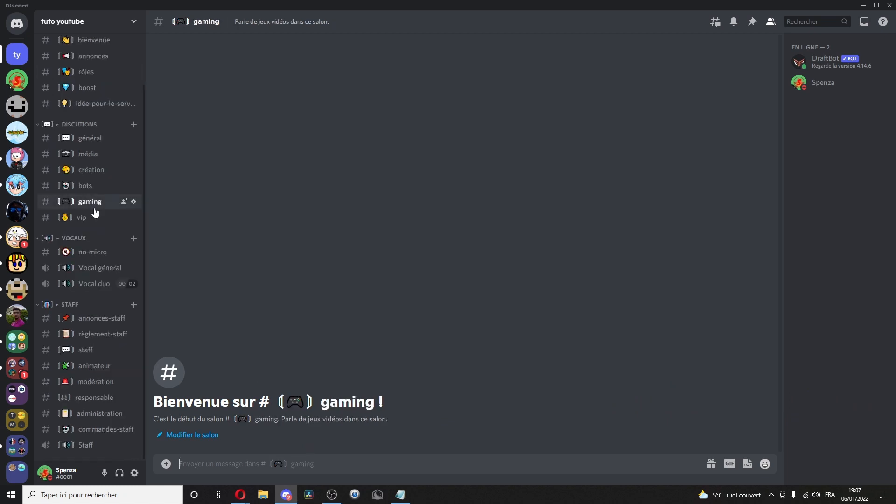
click(85, 185)
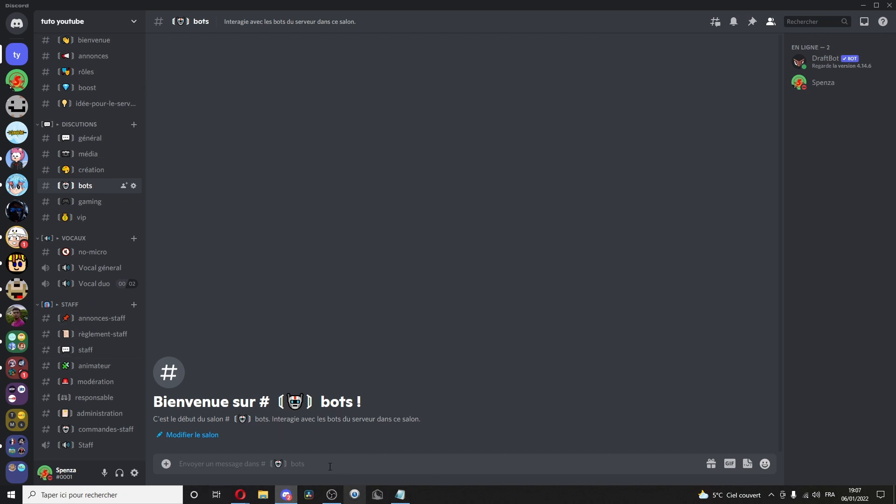
text(!puissance4)
key(Return)
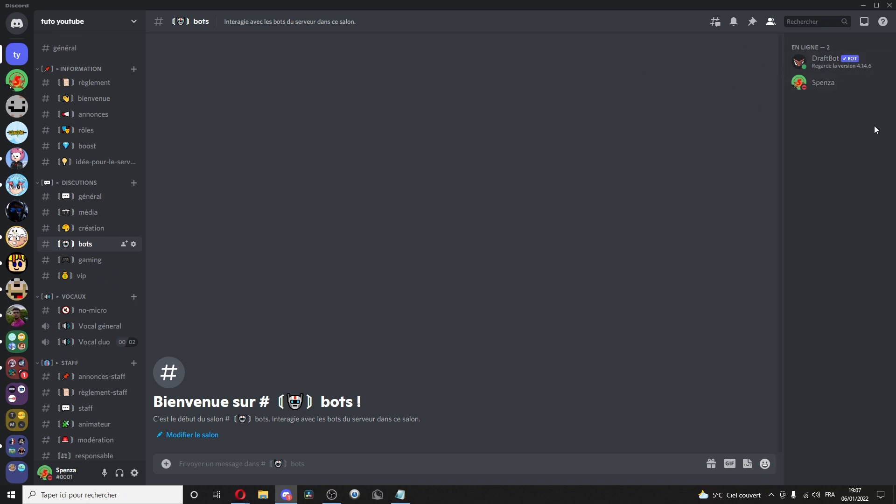
From the RaidProtect website in the browser, add RaidProtect to the tuto youtube server and authorise its Administrateur permission
drag(0, 168, 112, 68)
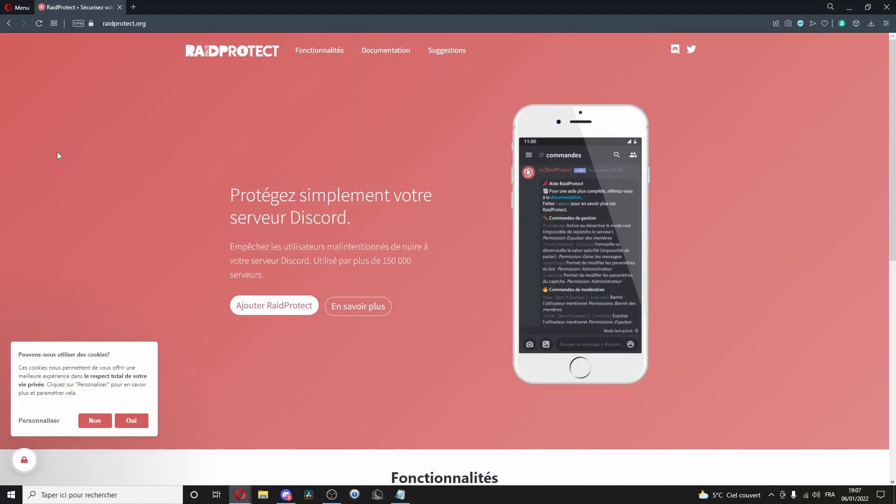
click(269, 310)
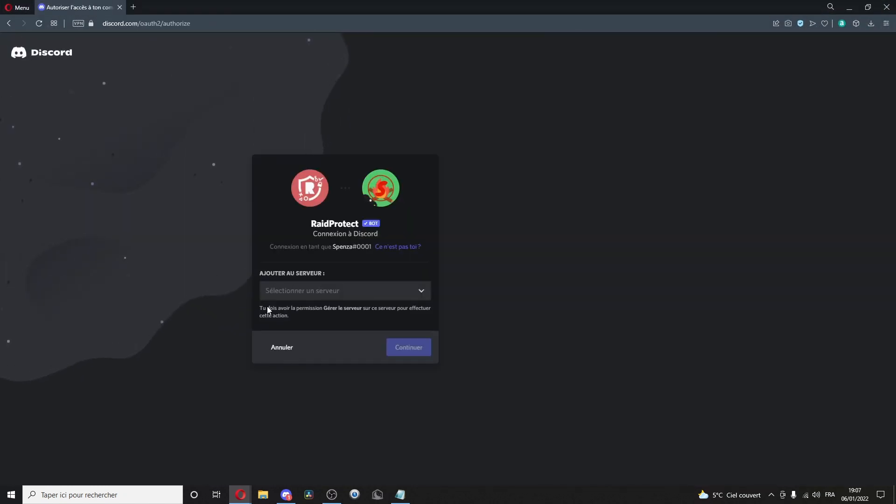
click(280, 291)
scroll(310, 352, down, 3)
click(290, 383)
click(410, 352)
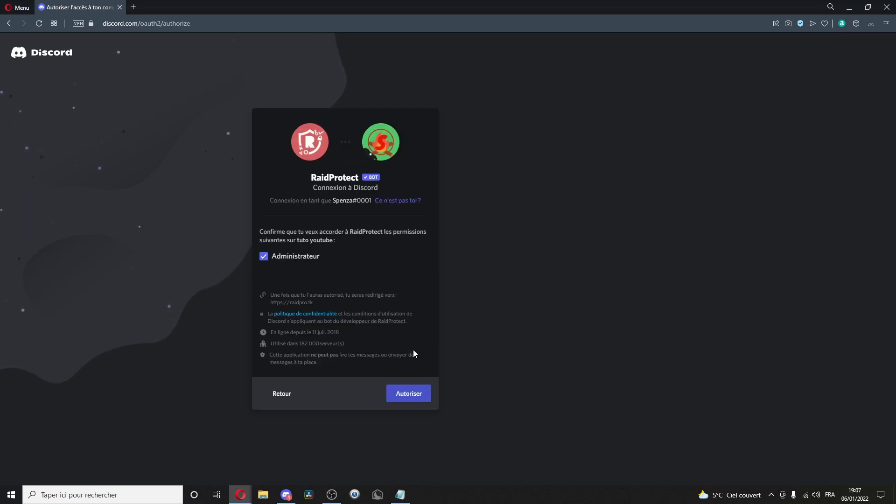
click(409, 394)
click(287, 323)
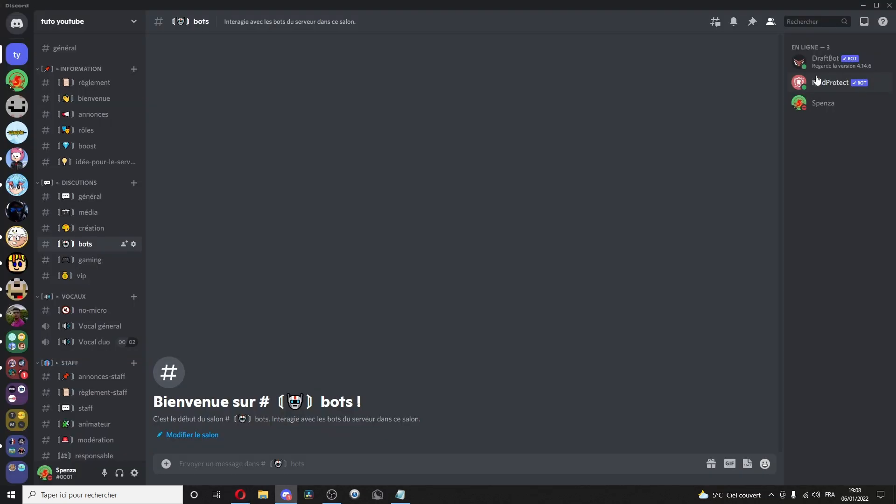
Back in Discord, assign the bot role to both DraftBot and RaidProtect from the member list
click(818, 82)
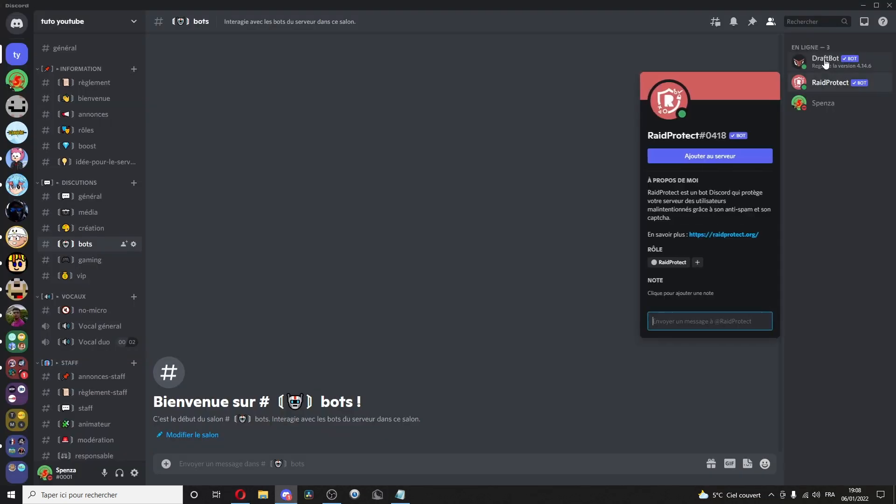
click(826, 60)
right_click(825, 58)
click(826, 66)
click(825, 67)
click(690, 252)
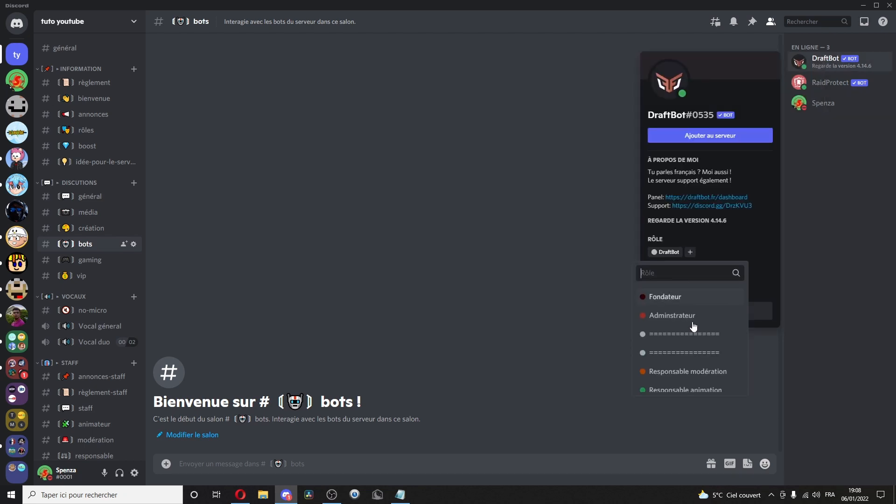
scroll(695, 326, down, 5)
click(663, 305)
click(808, 113)
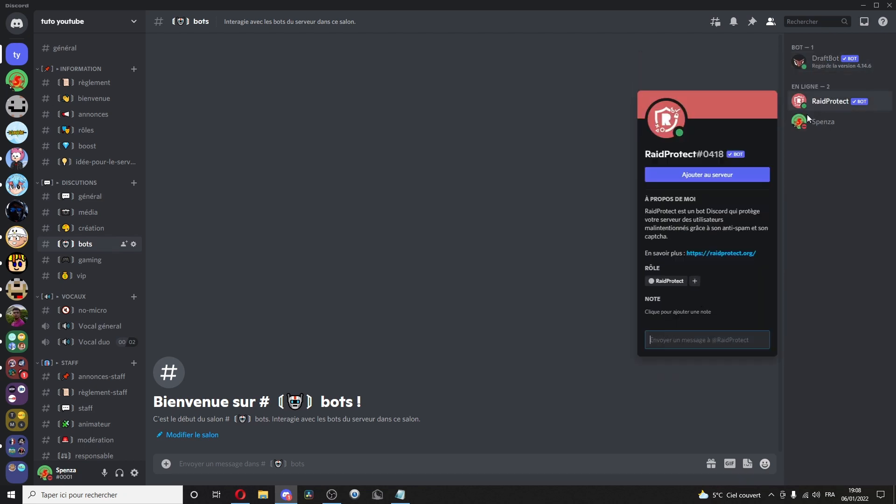
click(695, 282)
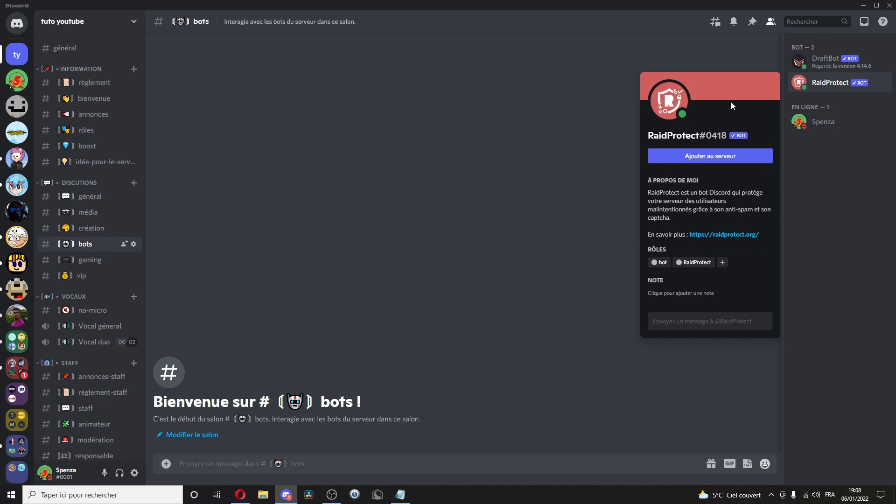
In the server's role settings, move the DraftBot and RaidProtect roles up to just below the Adminstrateur role
click(130, 22)
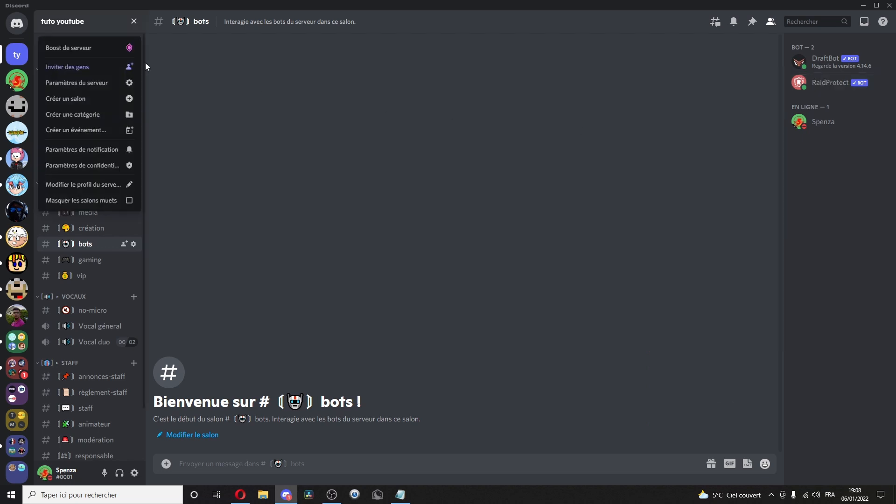
click(99, 83)
click(229, 72)
scroll(526, 436, down, 10)
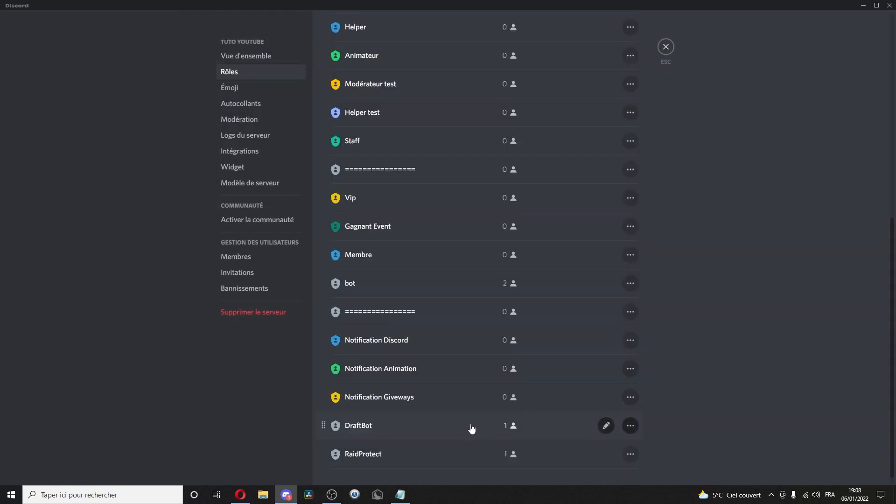
click(406, 420)
drag(361, 410, 347, 101)
drag(359, 424, 367, 113)
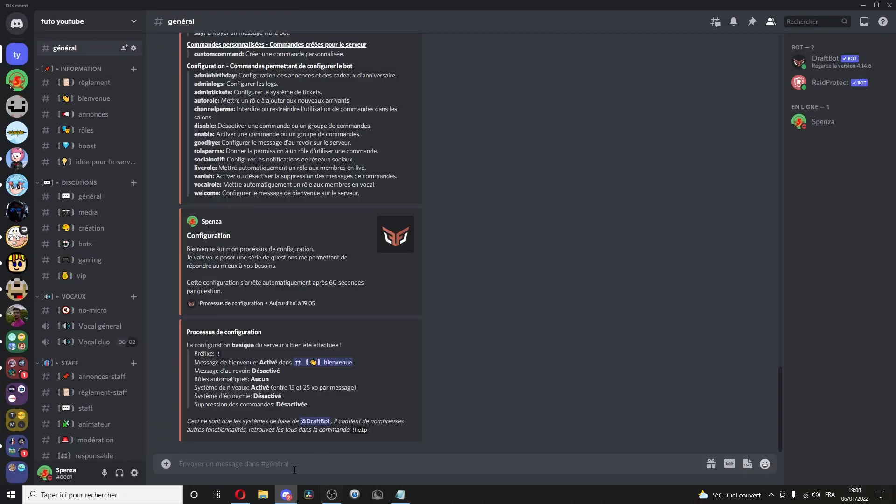
Send "?help" in the général channel and review RaidProtect's management commands, including settings, captcha and invite
text(?help)
key(Return)
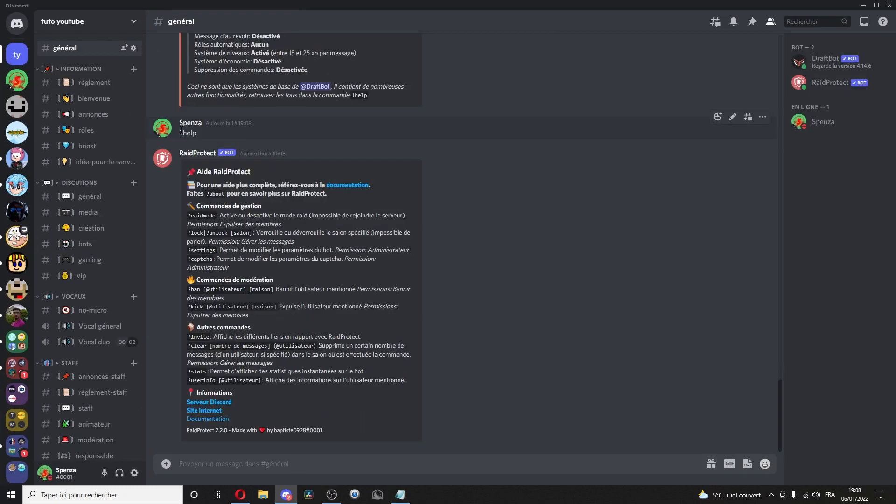
drag(197, 133, 180, 133)
drag(208, 233, 411, 250)
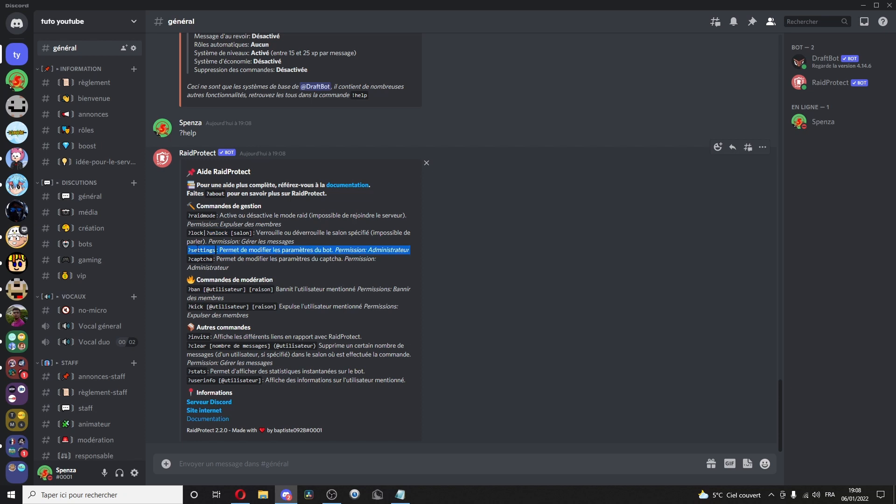
double_click(202, 259)
double_click(200, 336)
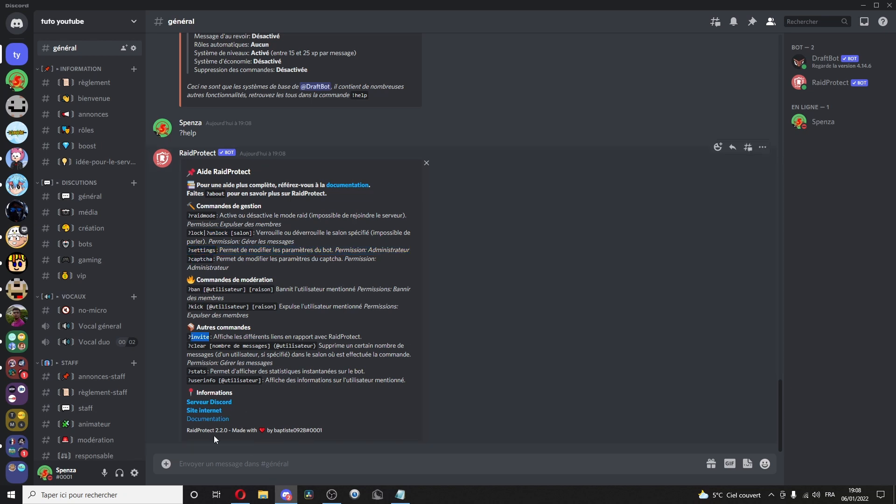
Enable RaidProtect's captcha with "?captcha enable" and initialise the bot with "?setup" in the général channel
click(213, 464)
text(?cap)
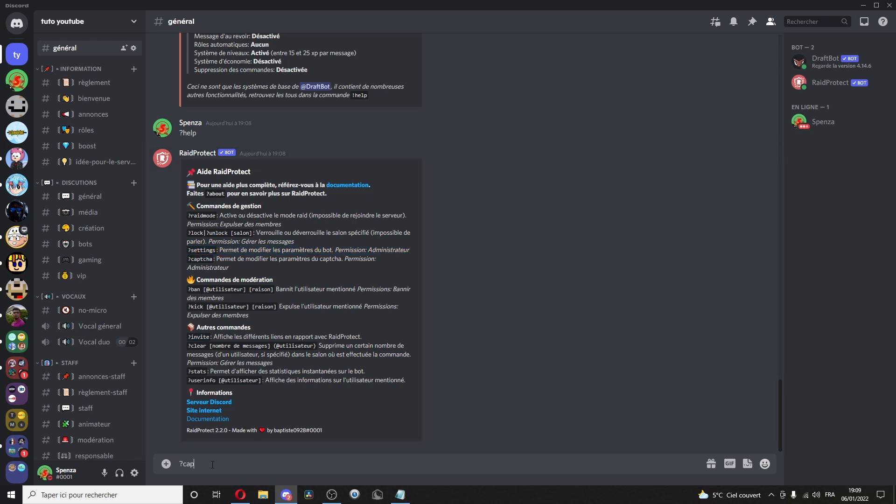
text(tcha enable)
key(Return)
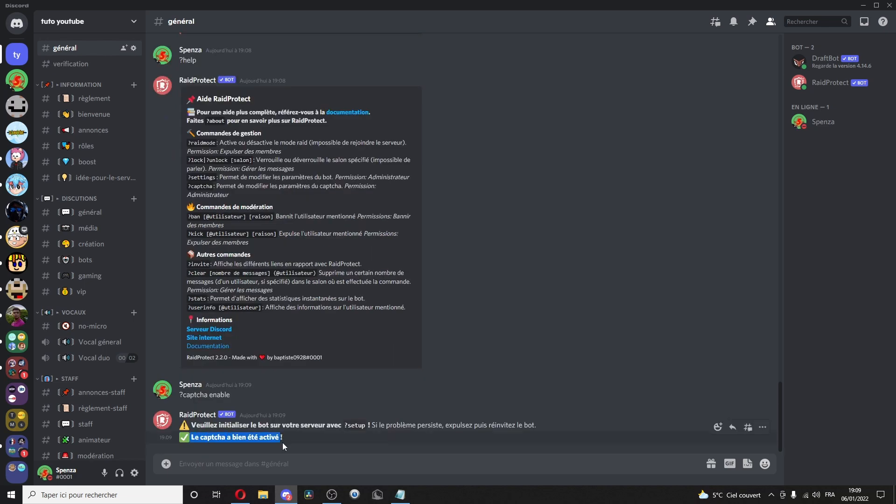
text(?setup)
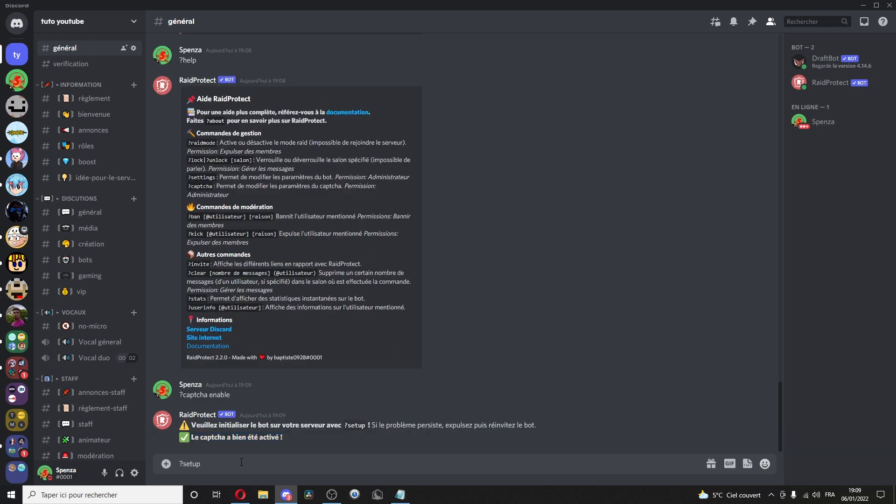
key(Return)
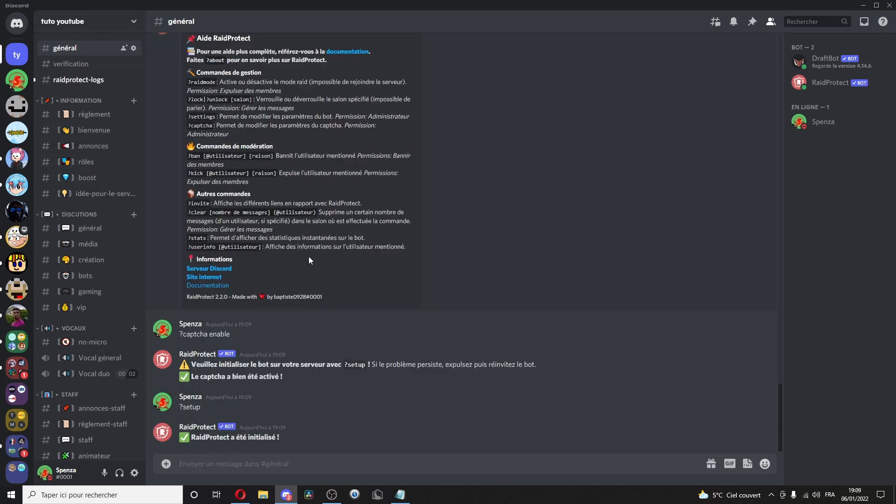
Move the raidprotect-logs channel into the Staff category, just below commandes-staff
click(86, 82)
drag(85, 82, 81, 439)
drag(80, 438, 83, 418)
drag(89, 317, 100, 439)
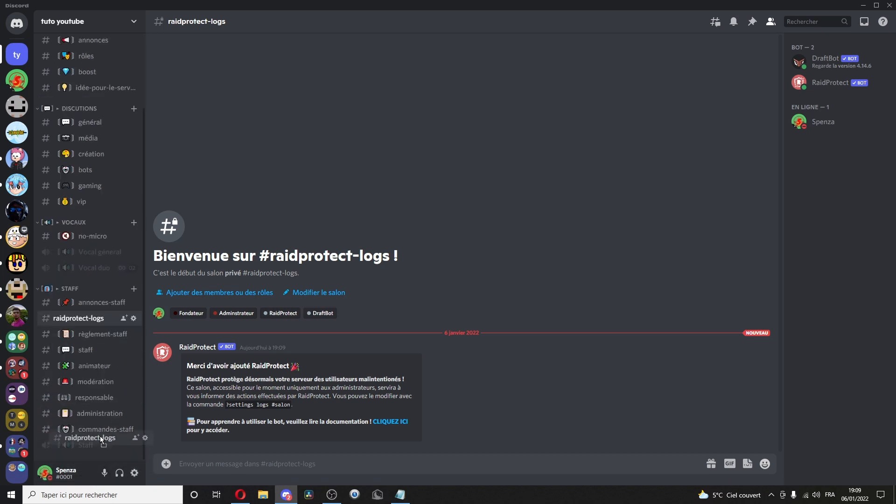
Rename the verification channel as 【🚨】vérification
scroll(93, 187, up, 2)
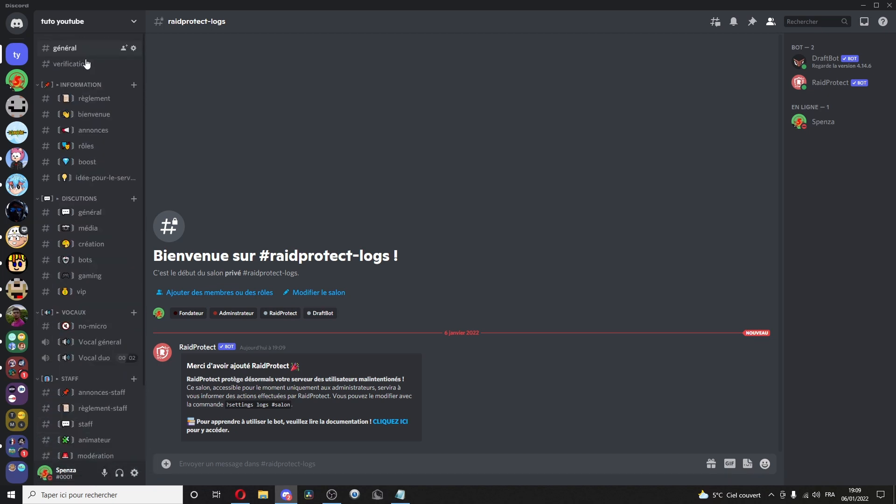
mouse_move(89, 63)
mouse_down()
mouse_move(108, 98)
mouse_move(87, 63)
mouse_up()
click(133, 64)
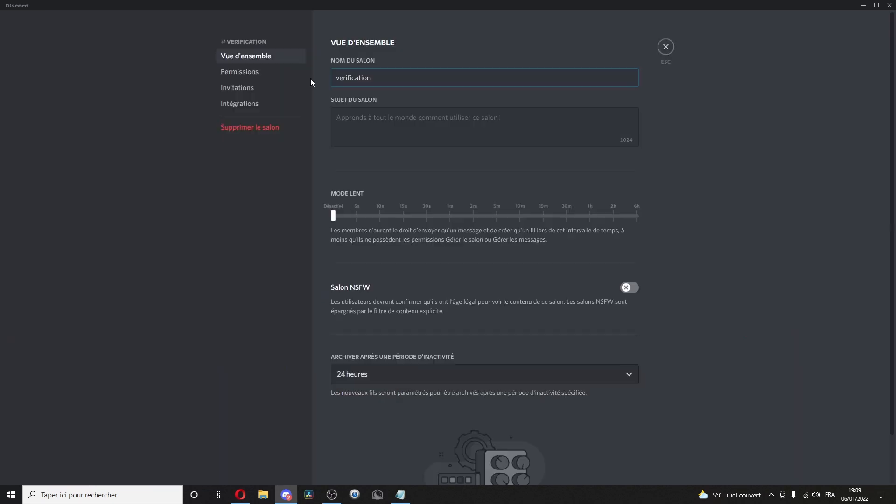
double_click(346, 77)
text(【🚨】vérification)
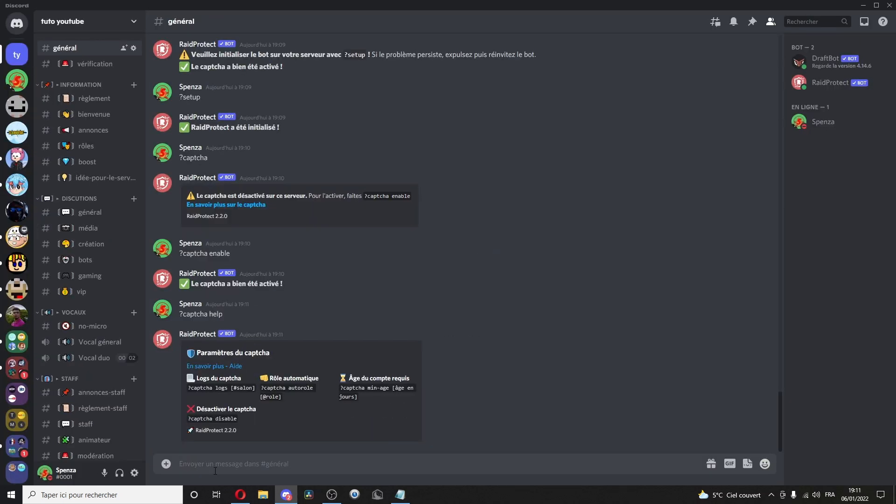
drag(316, 388, 261, 388)
key(ctrl+c)
click(224, 465)
key(ctrl+v)
text(@me)
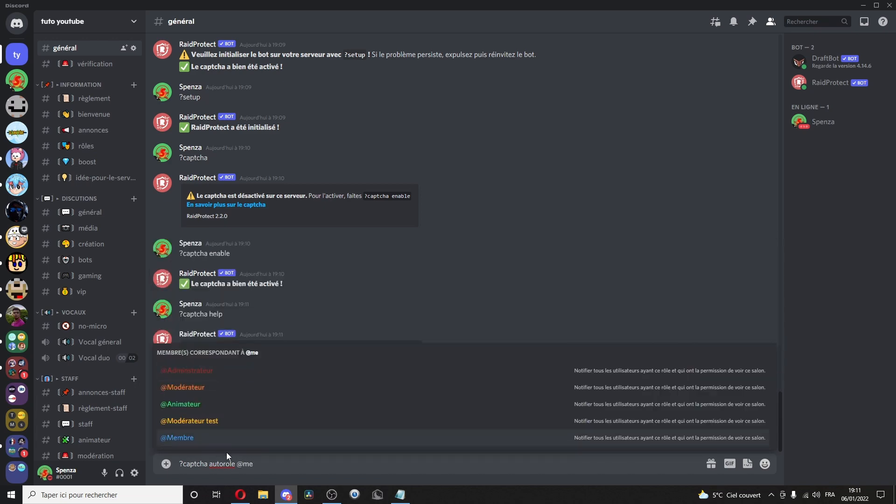
click(225, 441)
key(Return)
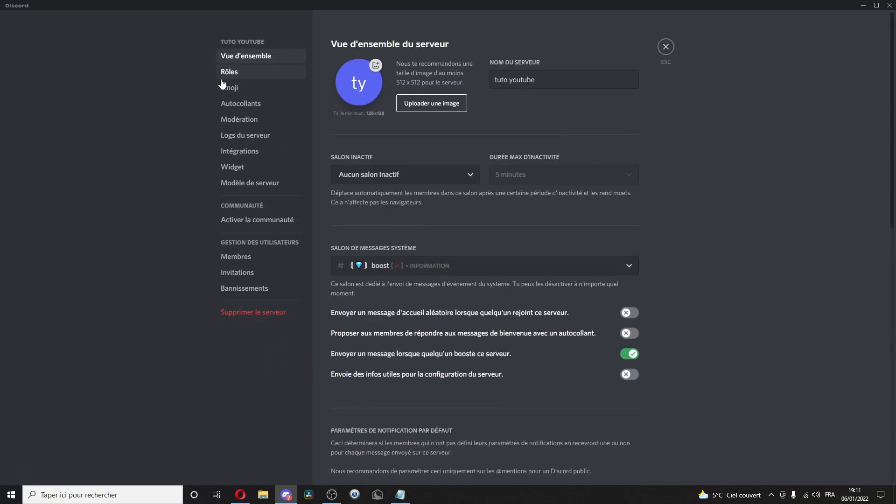
In the server's role settings, move the Non vérifié role up into the group with Membre and bot
click(223, 78)
scroll(504, 232, down, 4)
scroll(619, 63, up, 1)
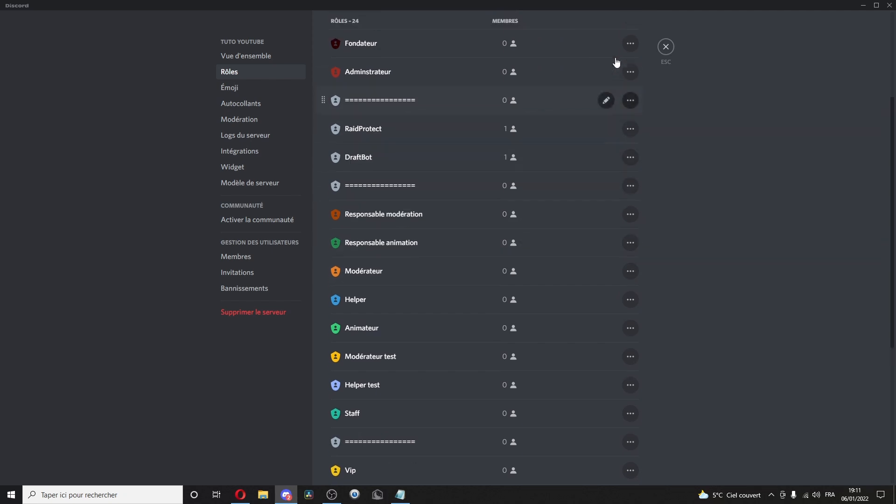
click(611, 47)
scroll(407, 226, down, 1)
drag(369, 415, 367, 339)
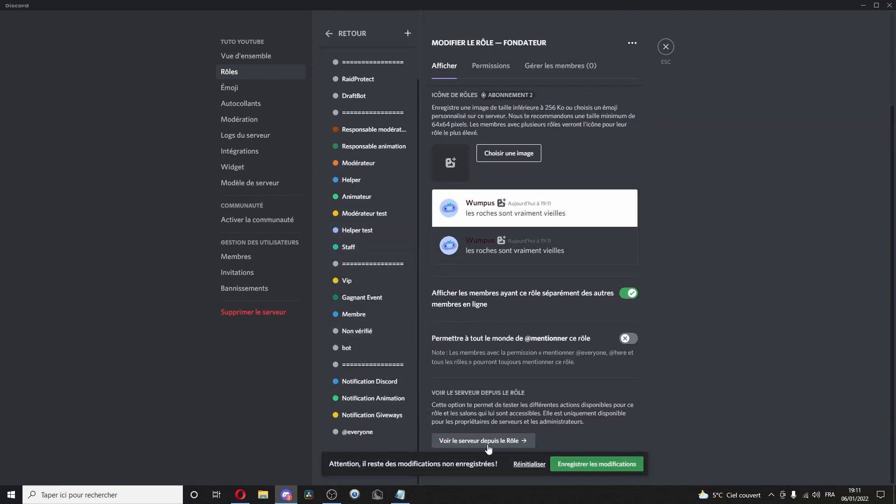
click(668, 45)
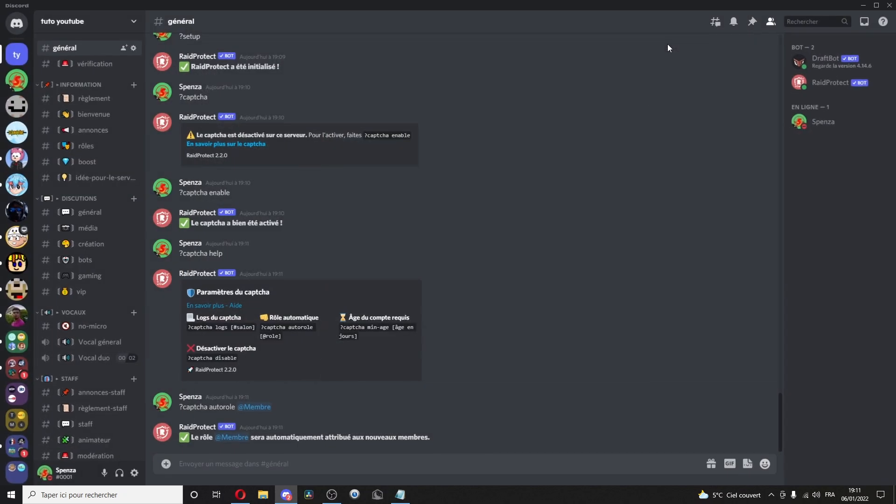
Switch to the Xenon website in the browser and invite the Xenon bot to the server
key(alt+Tab)
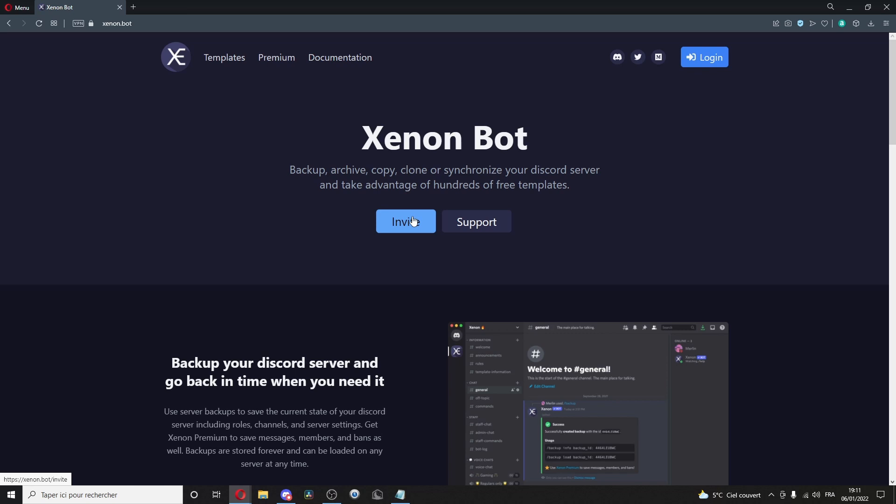
click(414, 222)
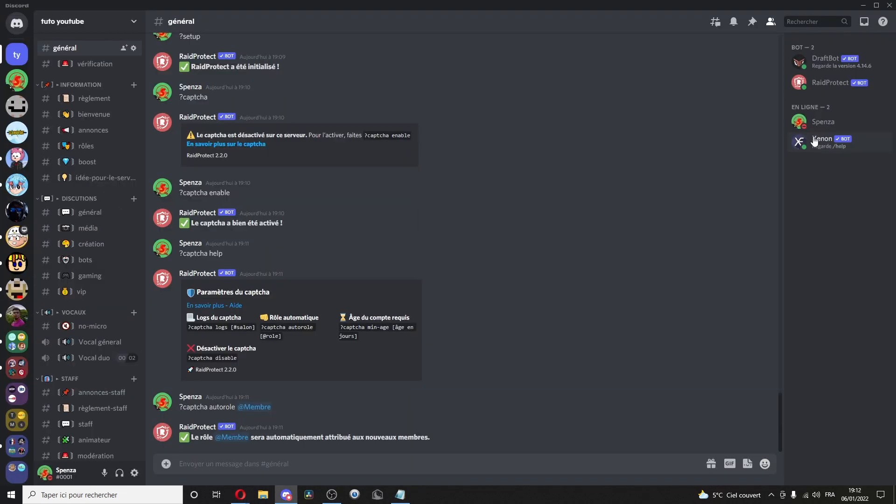
Assign the bot role to Xenon and move the Xenon role up beneath DraftBot in the role settings
click(808, 143)
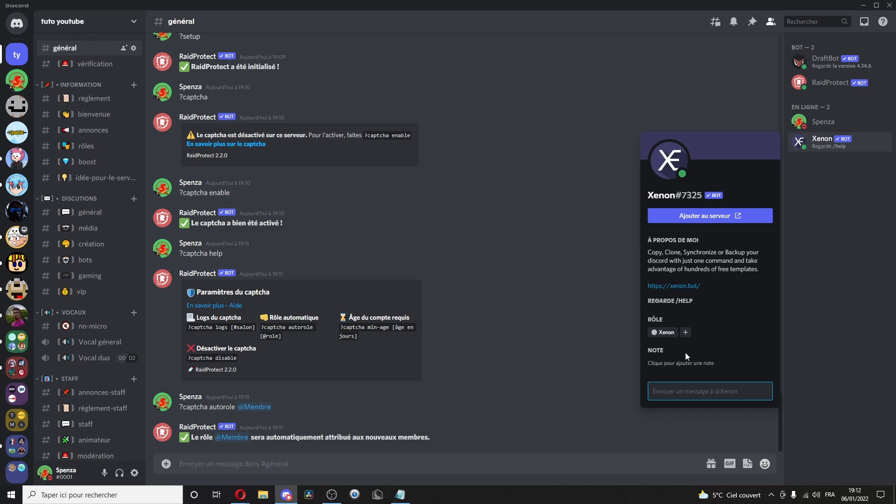
click(685, 332)
scroll(689, 384, down, 5)
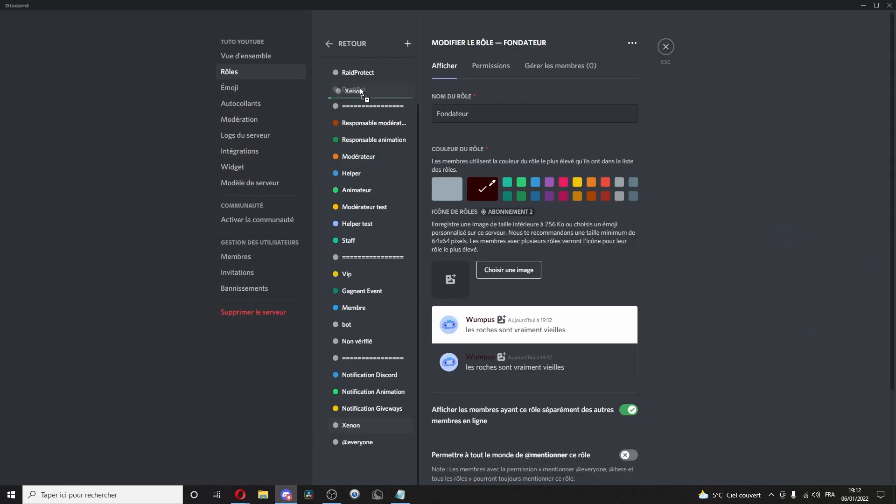
drag(360, 88, 363, 114)
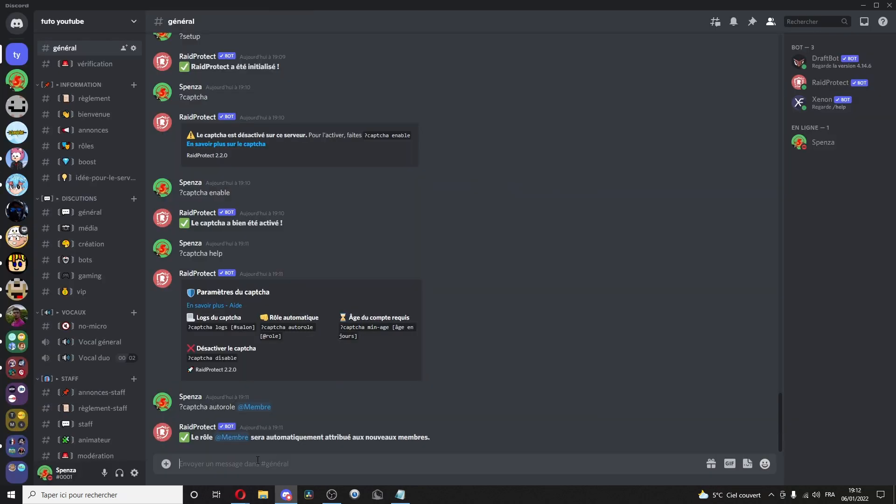
Run Xenon's "/help" command in the général channel, review its backup and template commands, and dismiss the help message
text(/help)
key(Return)
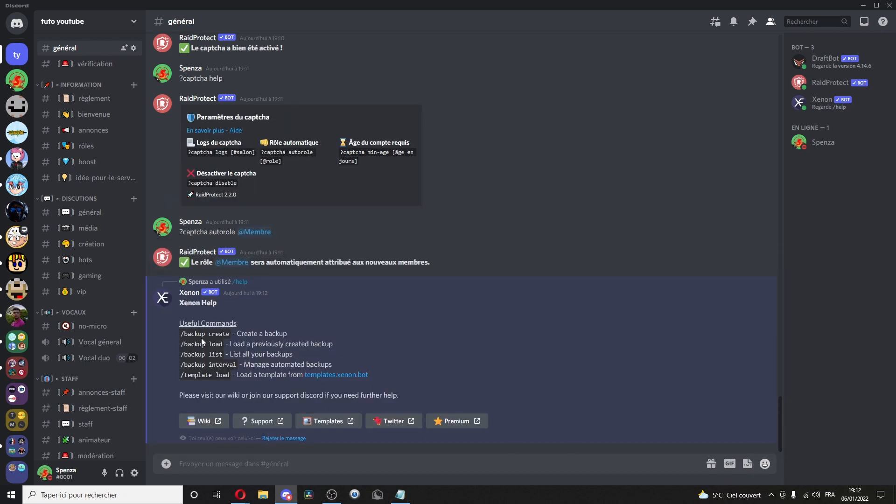
triple_click(206, 334)
drag(182, 336, 334, 345)
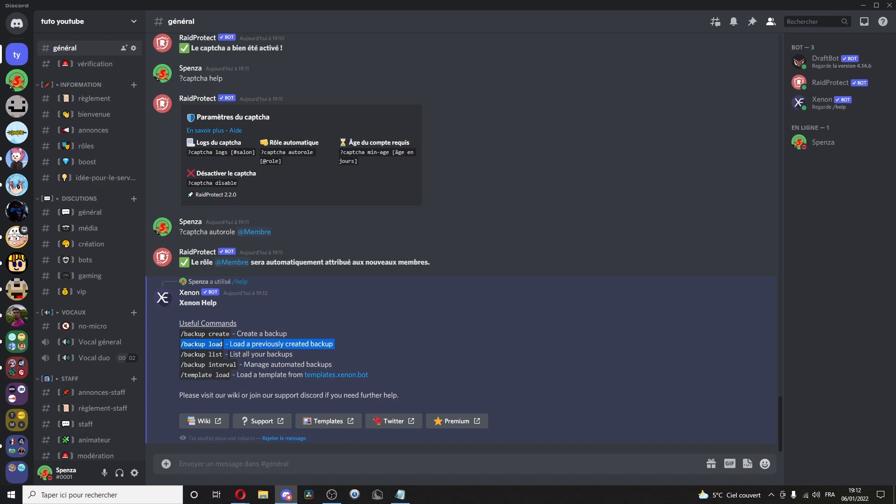
click(345, 397)
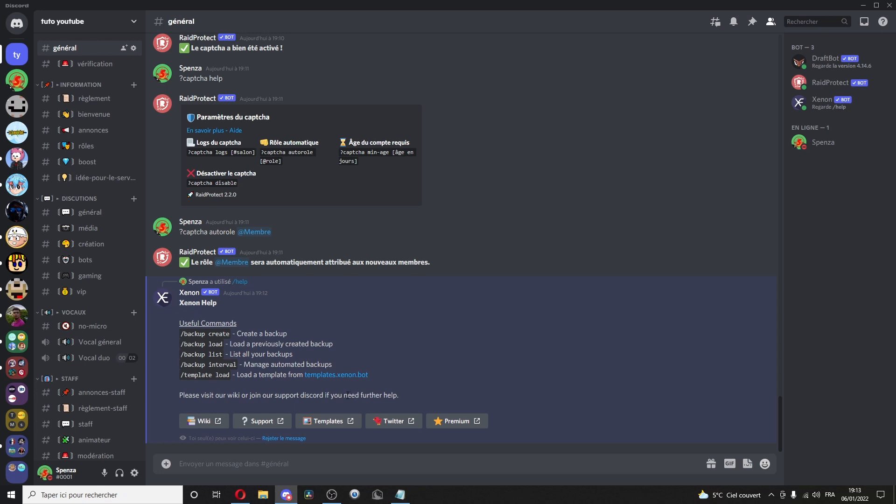
click(284, 438)
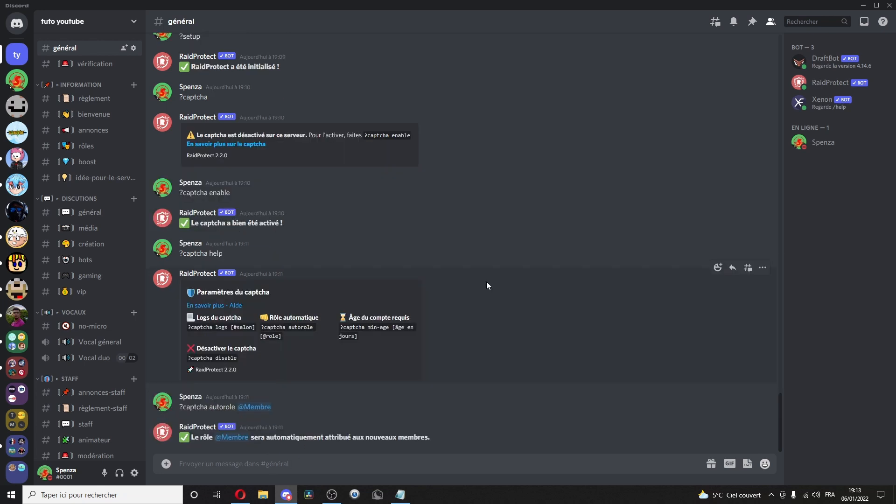